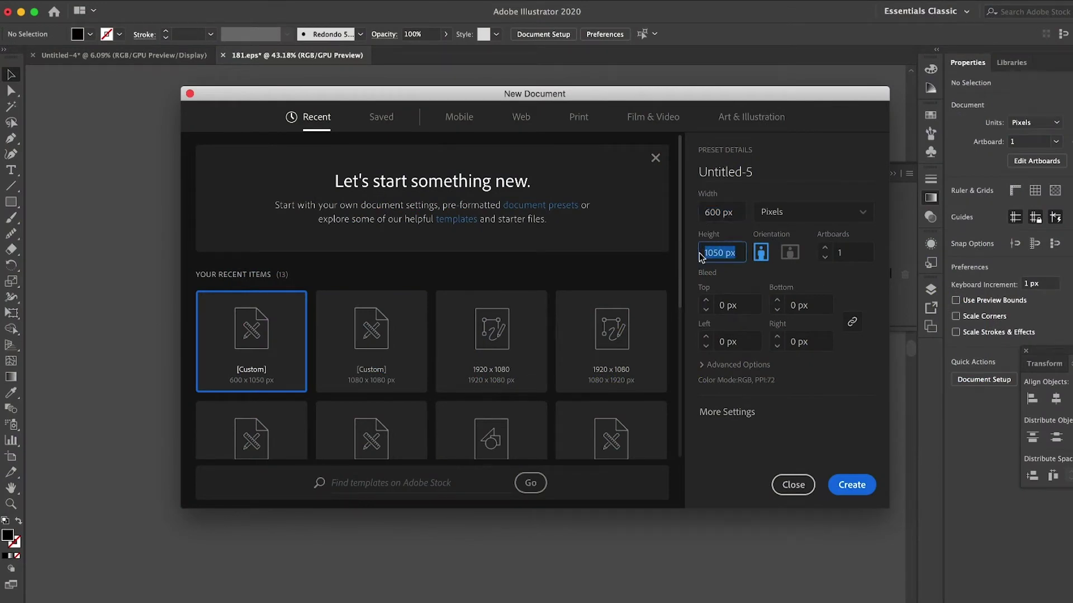
- Create the 600×1050 px document and place the banner and girl-with-duck images beside the artboard
{"action": "left_click", "coordinate": [846, 481]}
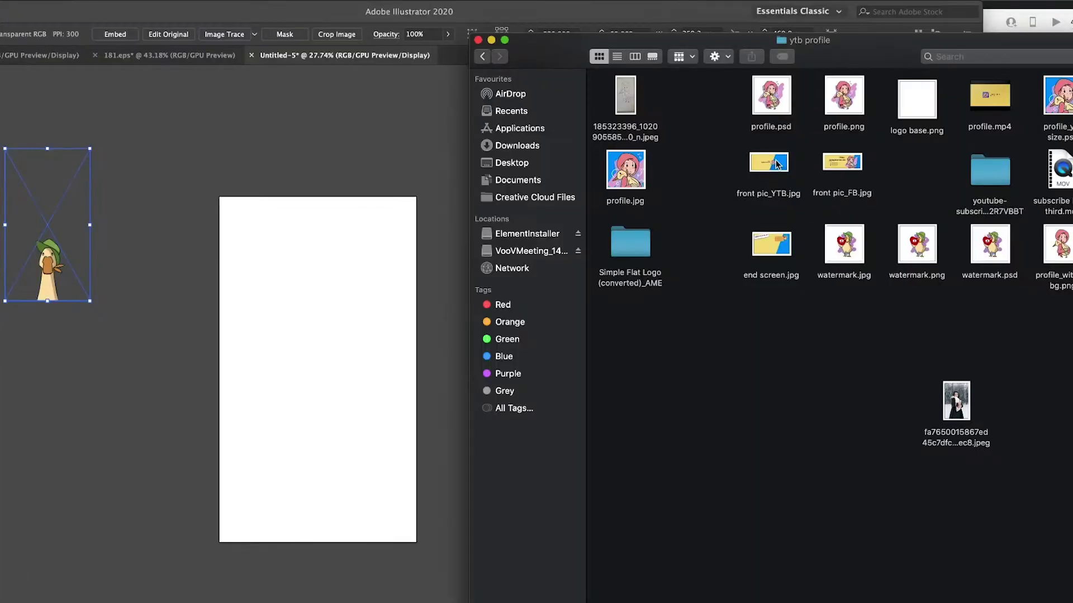
{"action": "left_click_drag", "start_coordinate": [844, 162], "coordinate": [229, 144]}
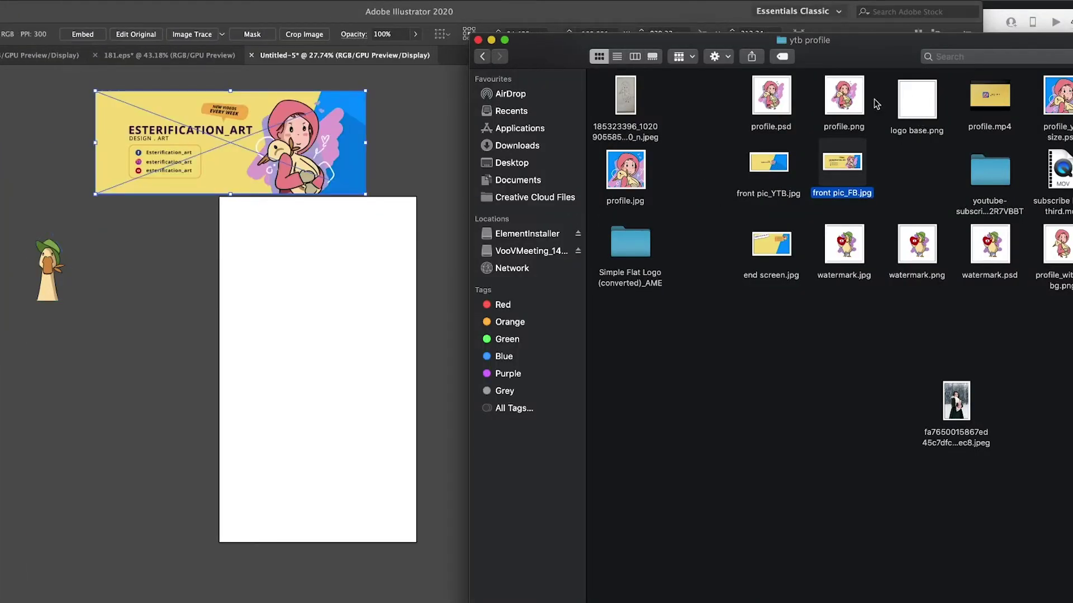
{"action": "left_click_drag", "start_coordinate": [843, 96], "coordinate": [195, 279]}
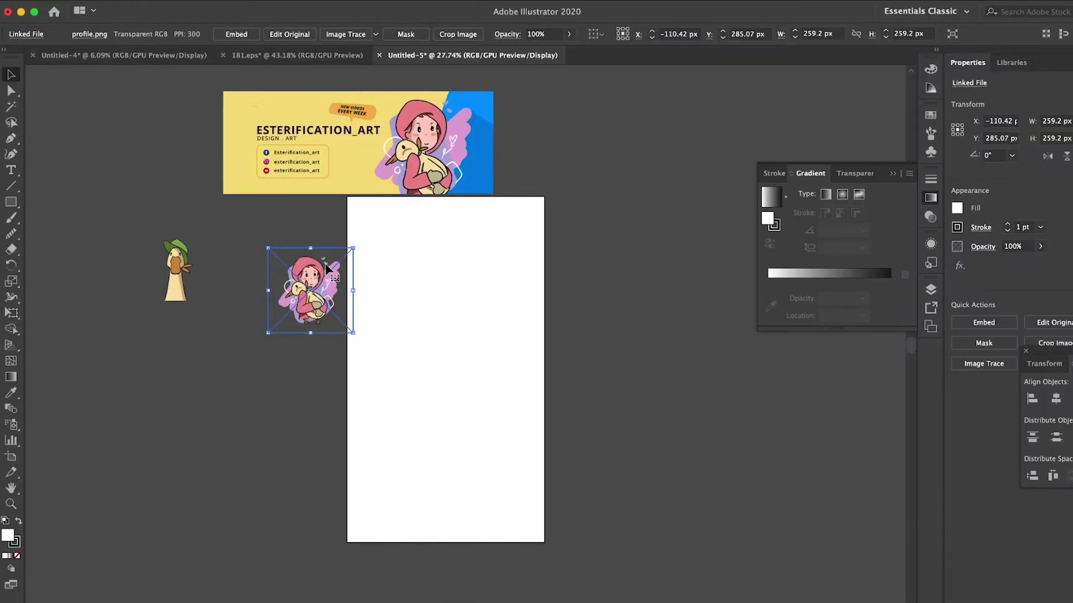
- Move the banner and character images off to the left, clear of the artboard
{"action": "left_click_drag", "start_coordinate": [336, 168], "coordinate": [259, 164]}
{"action": "left_click_drag", "start_coordinate": [310, 288], "coordinate": [245, 309]}
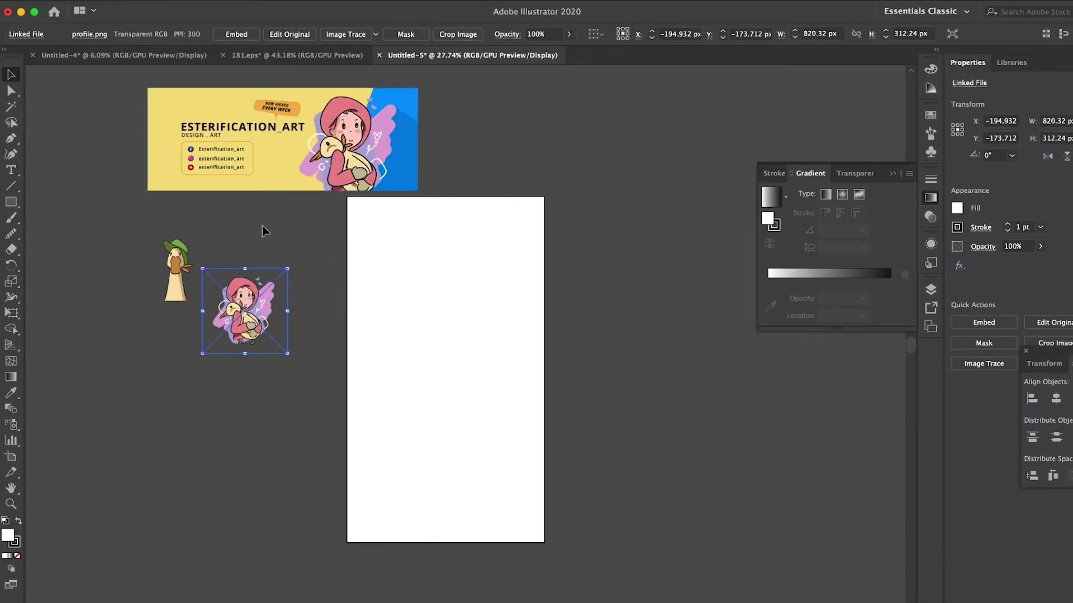
{"action": "left_click_drag", "start_coordinate": [154, 174], "coordinate": [89, 172]}
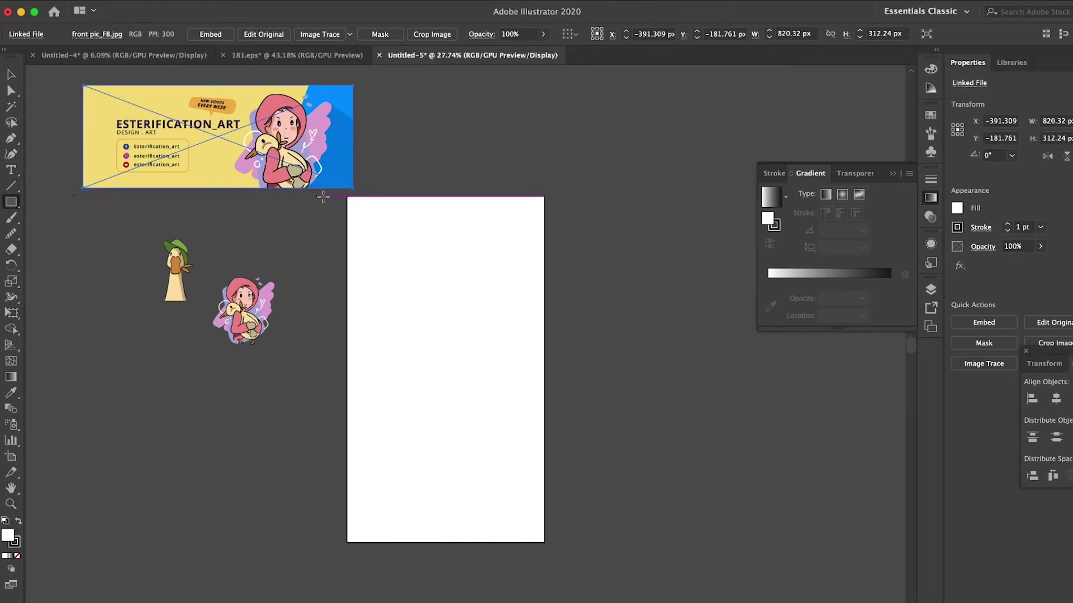
- Draw an artboard-sized rectangle in the banner's yellow and move the character image onto it
{"action": "left_click_drag", "start_coordinate": [341, 191], "coordinate": [553, 548]}
{"action": "left_click", "coordinate": [12, 393]}
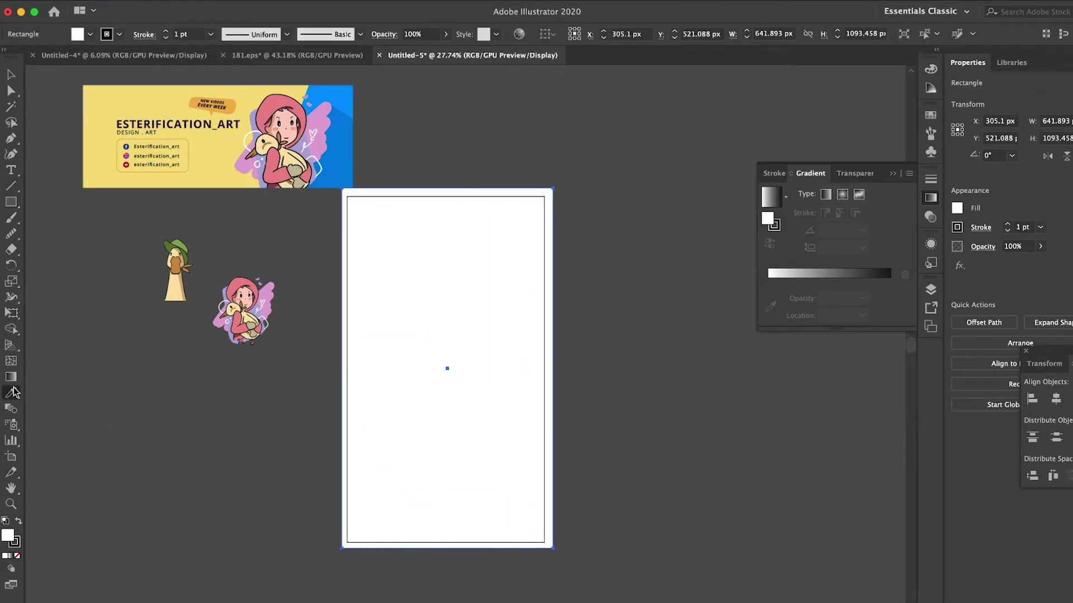
{"action": "left_click", "coordinate": [163, 98]}
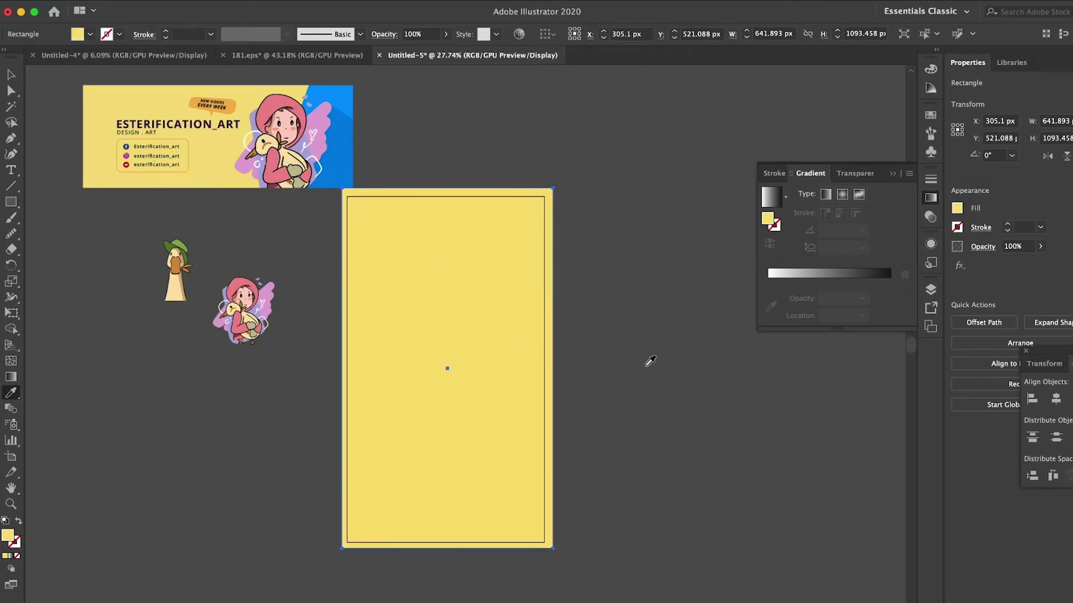
{"action": "key", "text": "v"}
{"action": "left_click", "coordinate": [615, 352]}
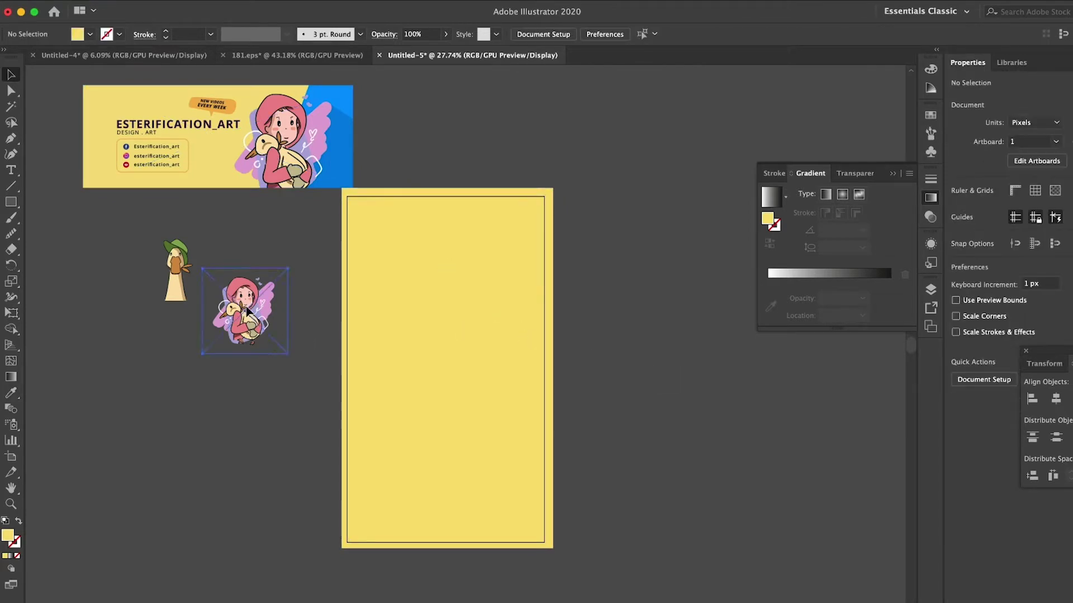
{"action": "left_click_drag", "start_coordinate": [247, 311], "coordinate": [459, 444]}
- Bring the girl-and-duck image to the front and scale it up over the poster's lower half
{"action": "right_click", "coordinate": [464, 433]}
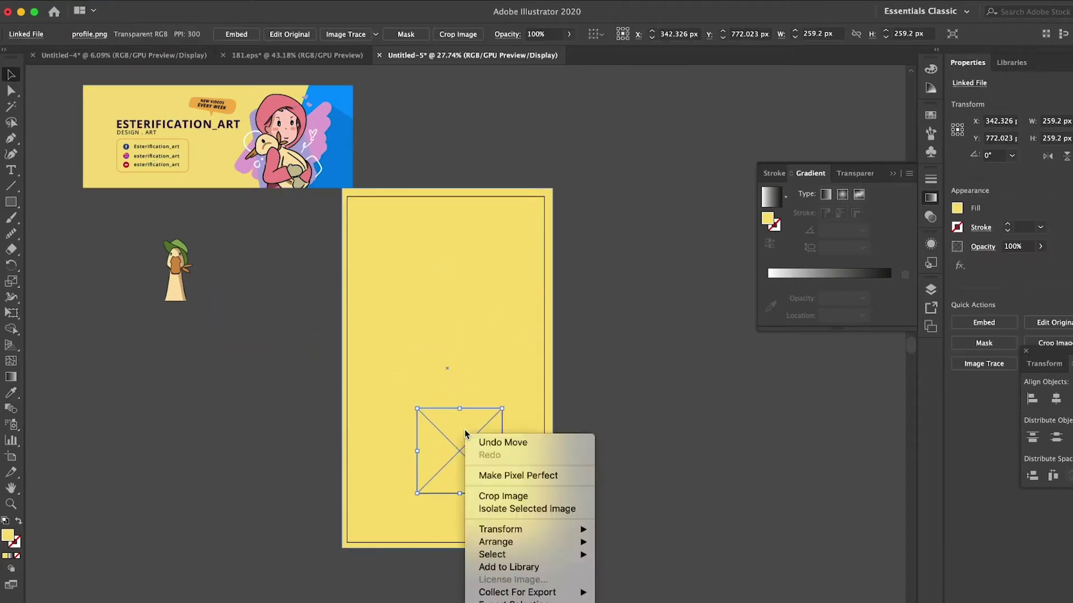
{"action": "mouse_move", "coordinate": [495, 541]}
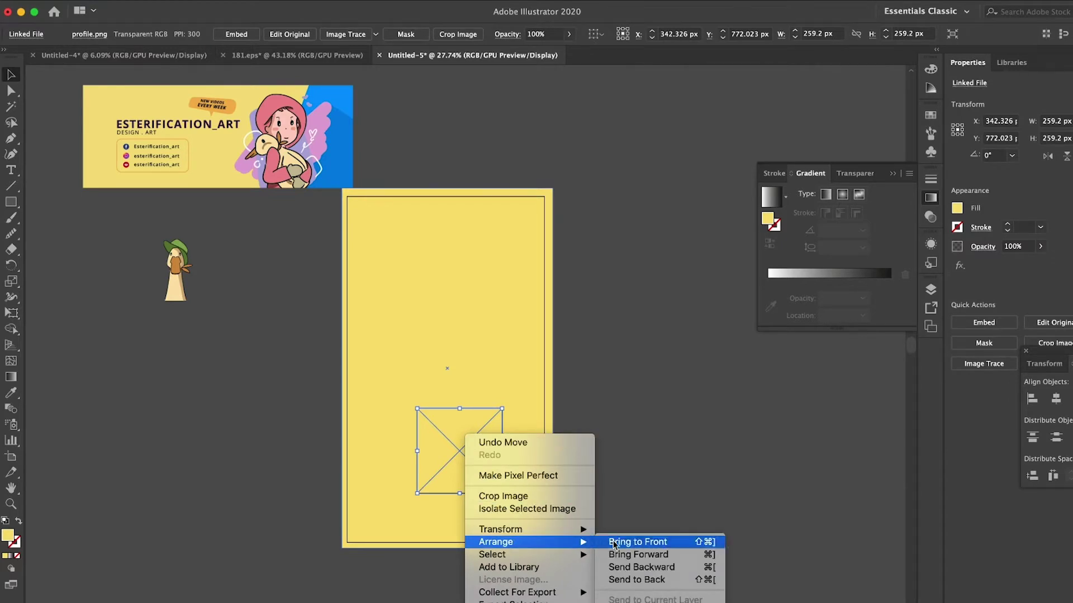
{"action": "left_click", "coordinate": [614, 542]}
{"action": "left_click_drag", "start_coordinate": [502, 409], "coordinate": [635, 275]}
{"action": "left_click_drag", "start_coordinate": [542, 374], "coordinate": [480, 409]}
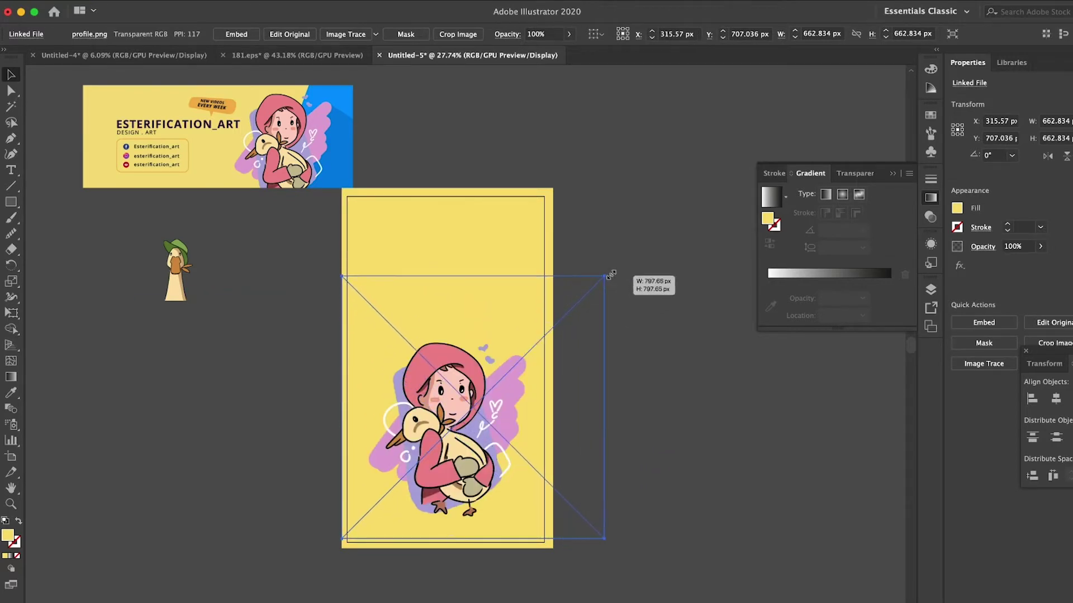
{"action": "left_click_drag", "start_coordinate": [560, 321], "coordinate": [611, 270]}
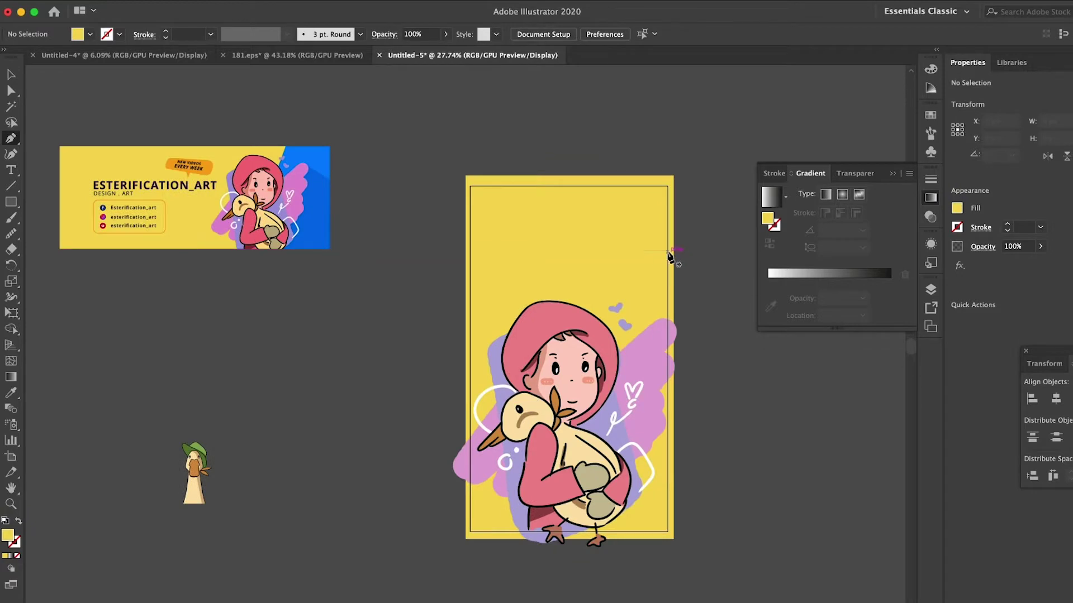
- Draw a closed diagonal shape from the poster's upper right down to its bottom corners
{"action": "left_click", "coordinate": [667, 250]}
{"action": "left_click", "coordinate": [550, 333]}
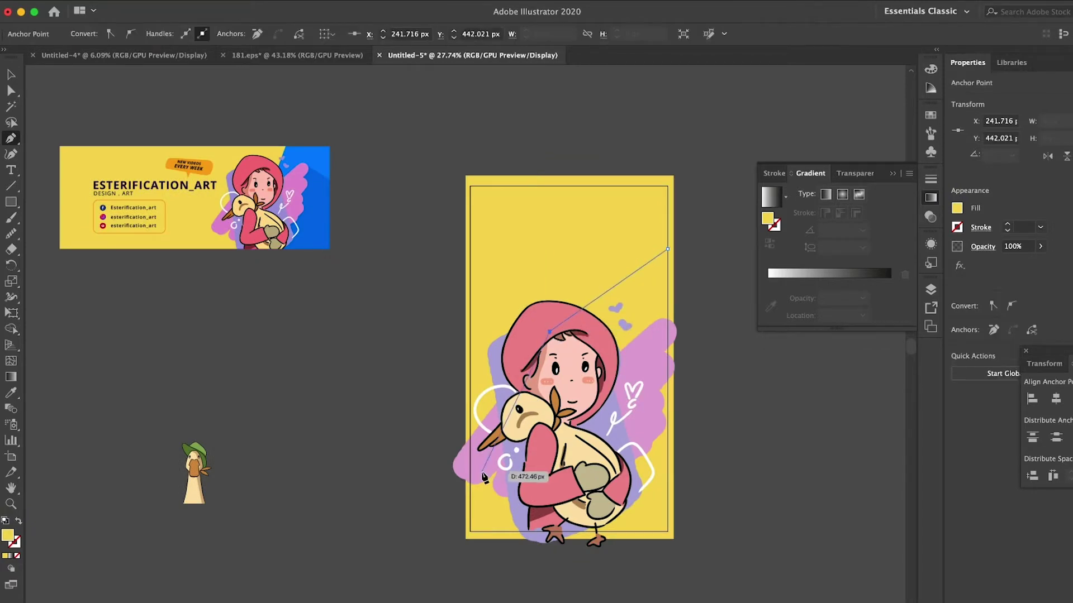
{"action": "left_click", "coordinate": [469, 475]}
{"action": "left_click", "coordinate": [469, 531]}
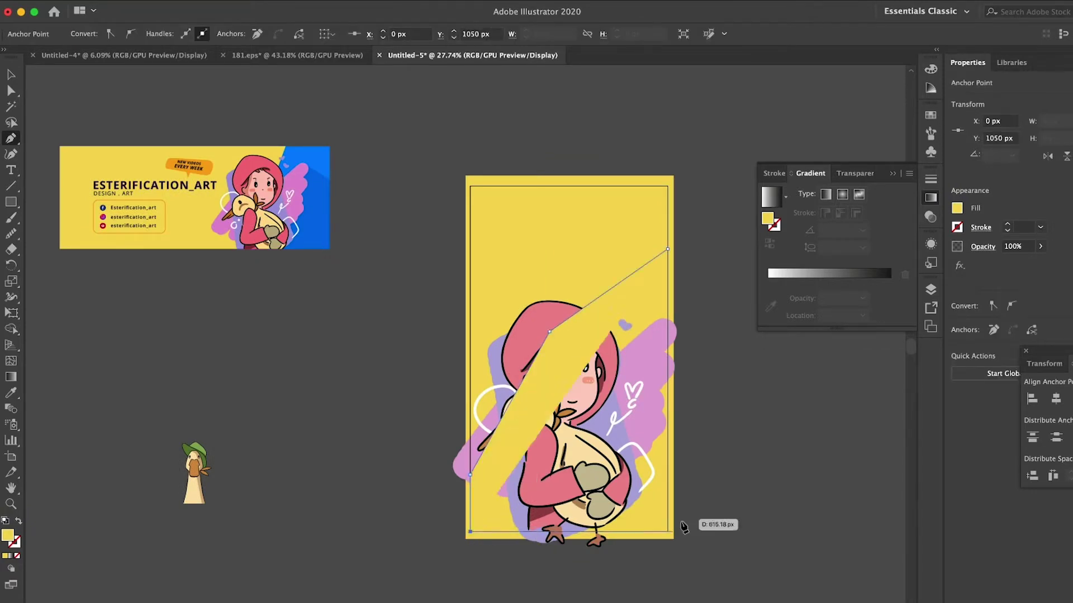
{"action": "left_click", "coordinate": [667, 532]}
{"action": "left_click", "coordinate": [668, 249]}
{"action": "key", "text": "v"}
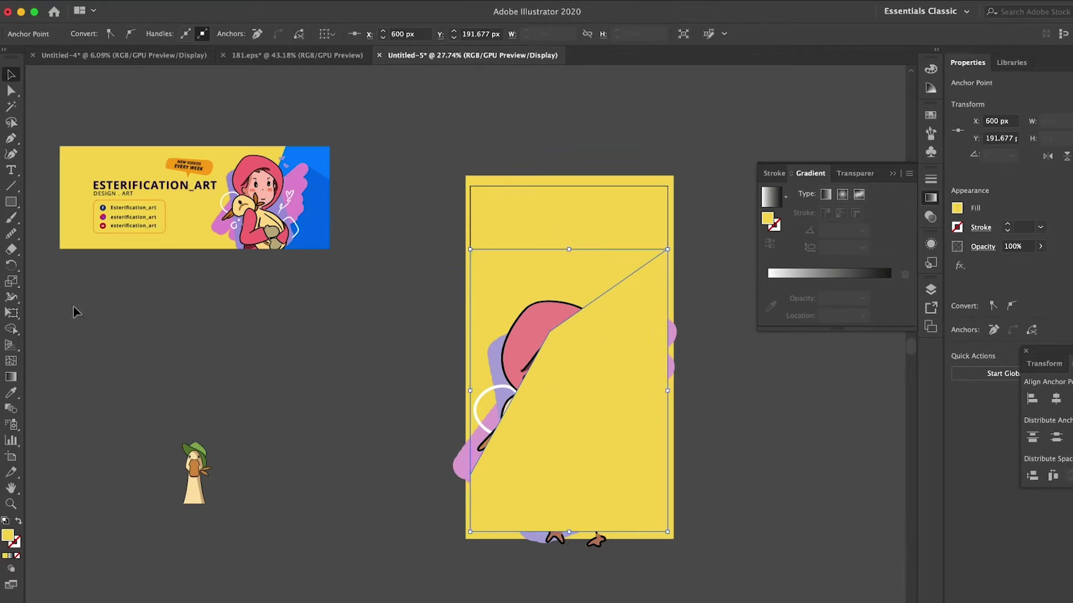
- Fill the diagonal shape blue and send it behind the character image
{"action": "left_click", "coordinate": [11, 394]}
{"action": "left_click", "coordinate": [291, 161]}
{"action": "key", "text": "v"}
{"action": "left_click", "coordinate": [567, 293]}
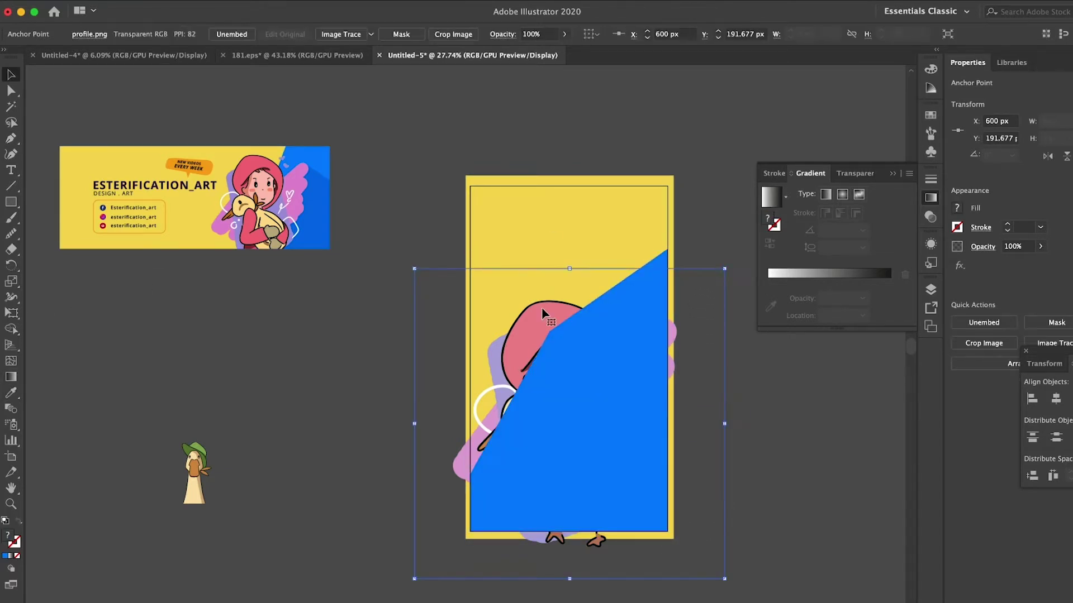
{"action": "right_click", "coordinate": [543, 313]}
{"action": "left_click", "coordinate": [701, 445]}
{"action": "left_click", "coordinate": [762, 414]}
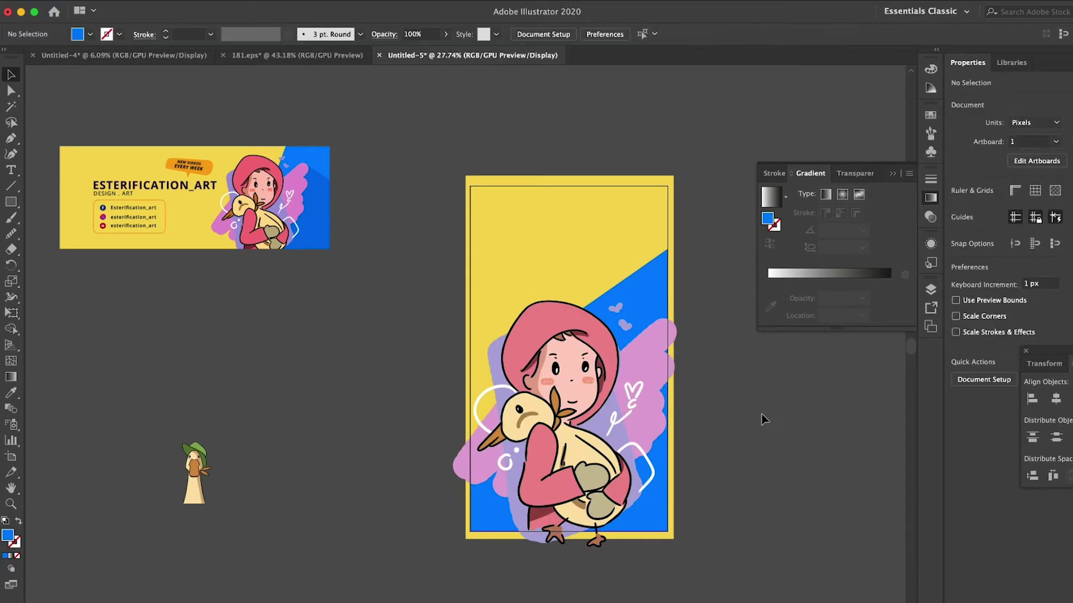
- Enlarge the character image slightly
{"action": "left_click", "coordinate": [642, 391]}
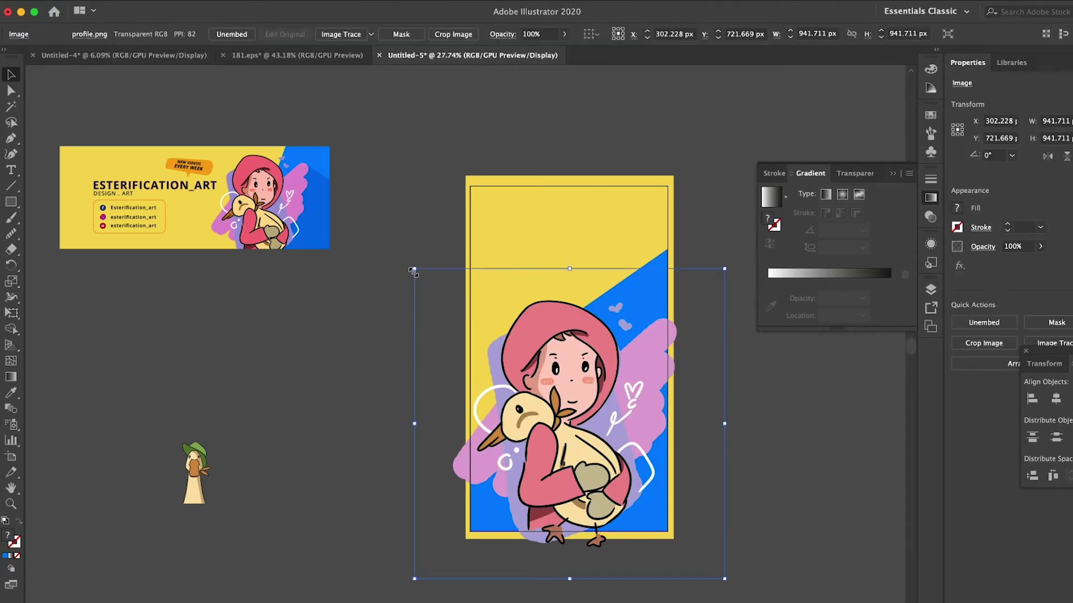
{"action": "left_click_drag", "start_coordinate": [412, 271], "coordinate": [402, 258]}
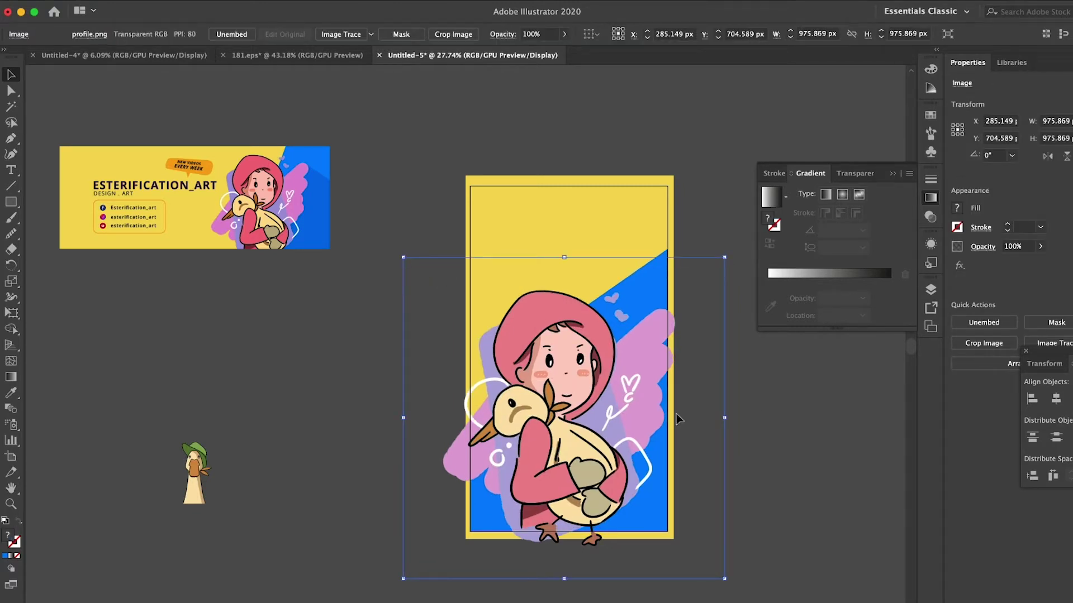
{"action": "left_click", "coordinate": [759, 423]}
- Add an enlarged 'esterification_art' text object above the poster
{"action": "left_click", "coordinate": [11, 169]}
{"action": "scroll", "coordinate": [336, 167], "scroll_direction": "up", "scroll_amount": 3}
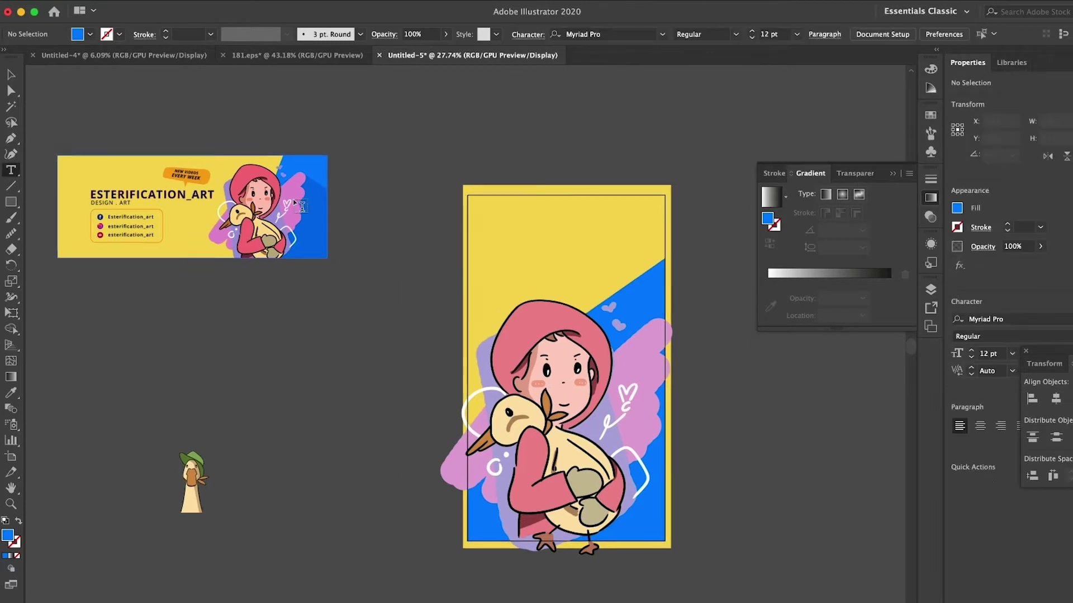
{"action": "left_click", "coordinate": [470, 118]}
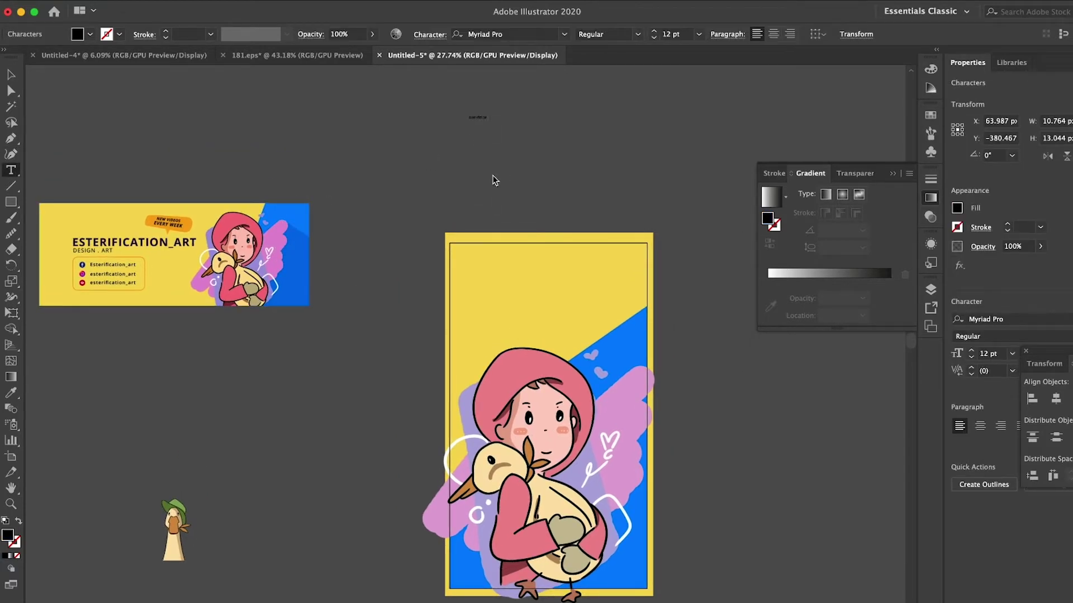
{"action": "key", "text": "Escape"}
{"action": "left_click_drag", "start_coordinate": [493, 124], "coordinate": [613, 179]}
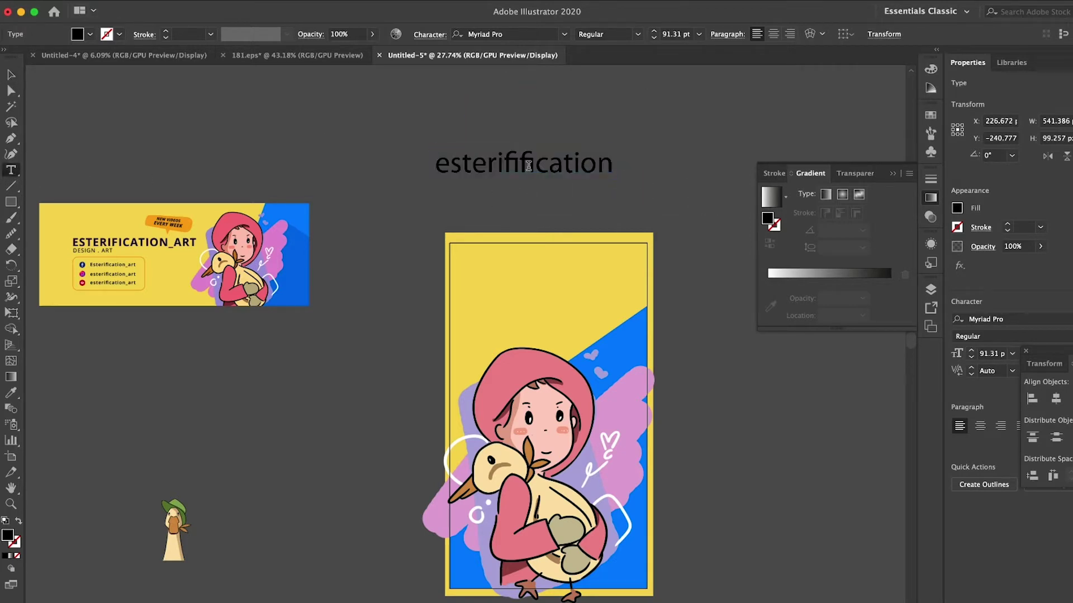
{"action": "left_click", "coordinate": [529, 166]}
{"action": "type", "text": "_art"}
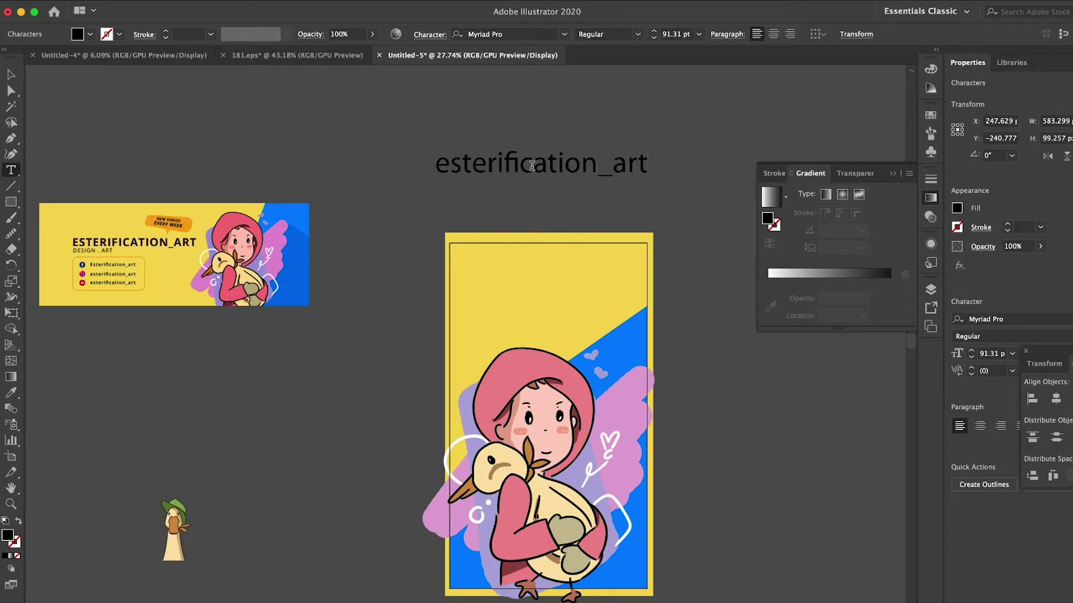
{"action": "key", "text": "Escape"}
- Style the title in Noteworthy Bold with the banner heading's dark colour and move it into the poster top
{"action": "left_click", "coordinate": [1000, 318]}
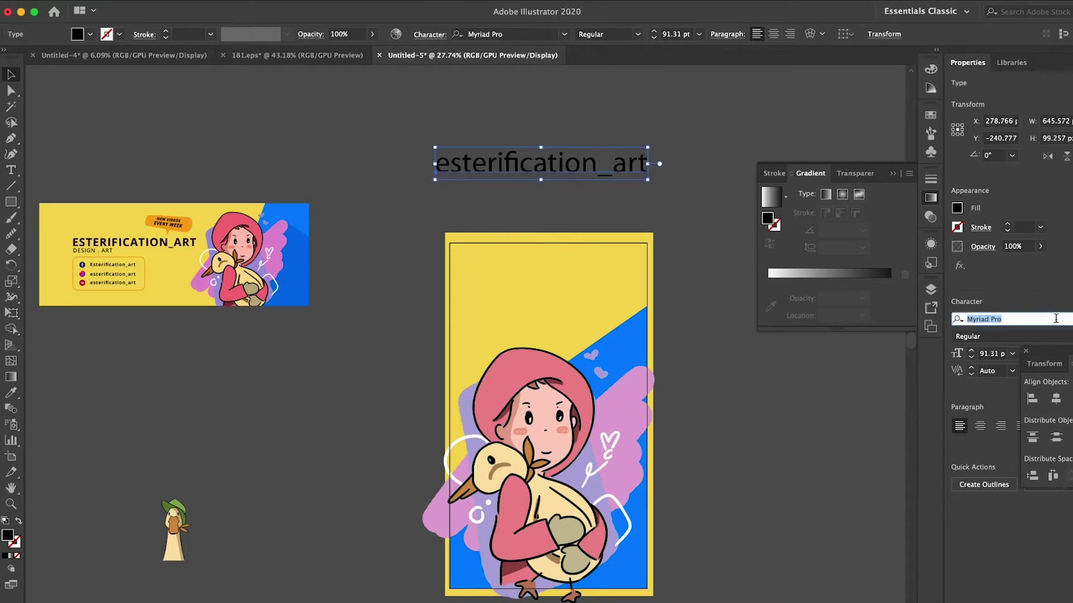
{"action": "type", "text": "nor"}
{"action": "key", "text": "BackSpace"}
{"action": "type", "text": "t"}
{"action": "key", "text": "Return"}
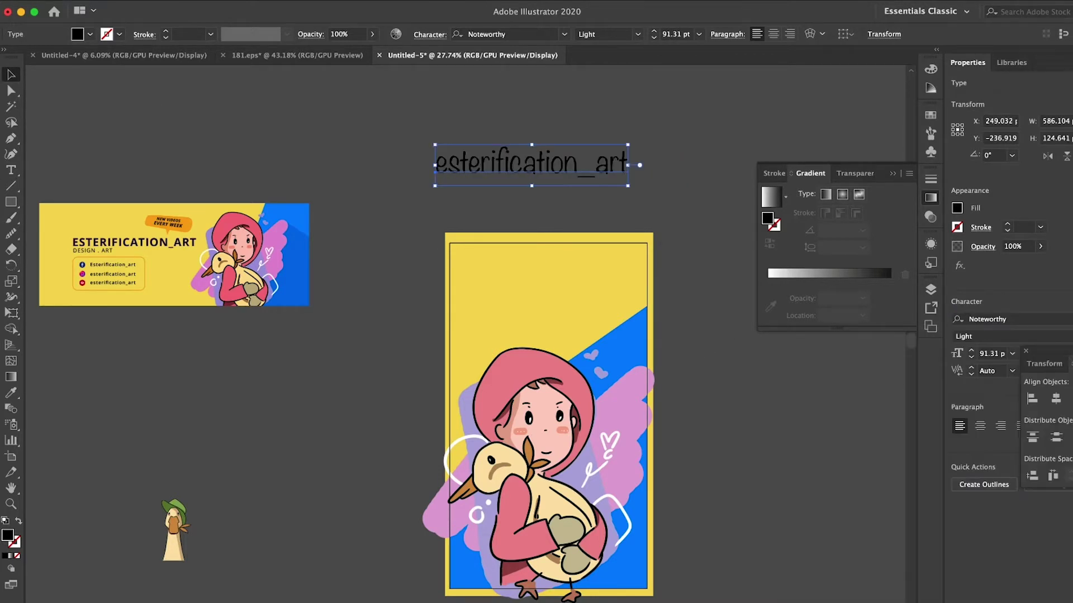
{"action": "left_click", "coordinate": [1011, 336]}
{"action": "left_click", "coordinate": [962, 359]}
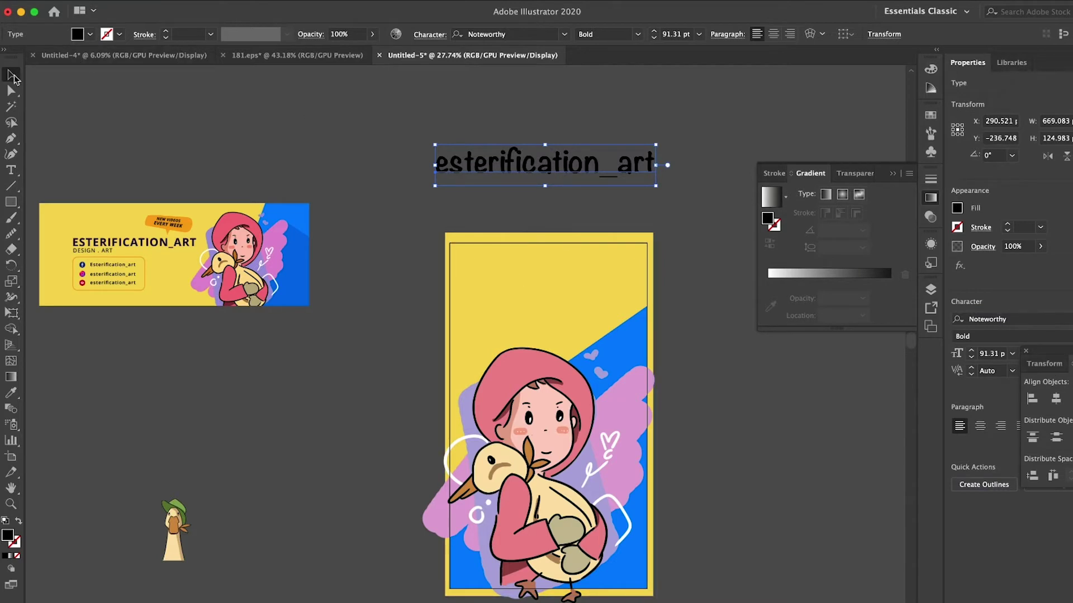
{"action": "left_click", "coordinate": [10, 393]}
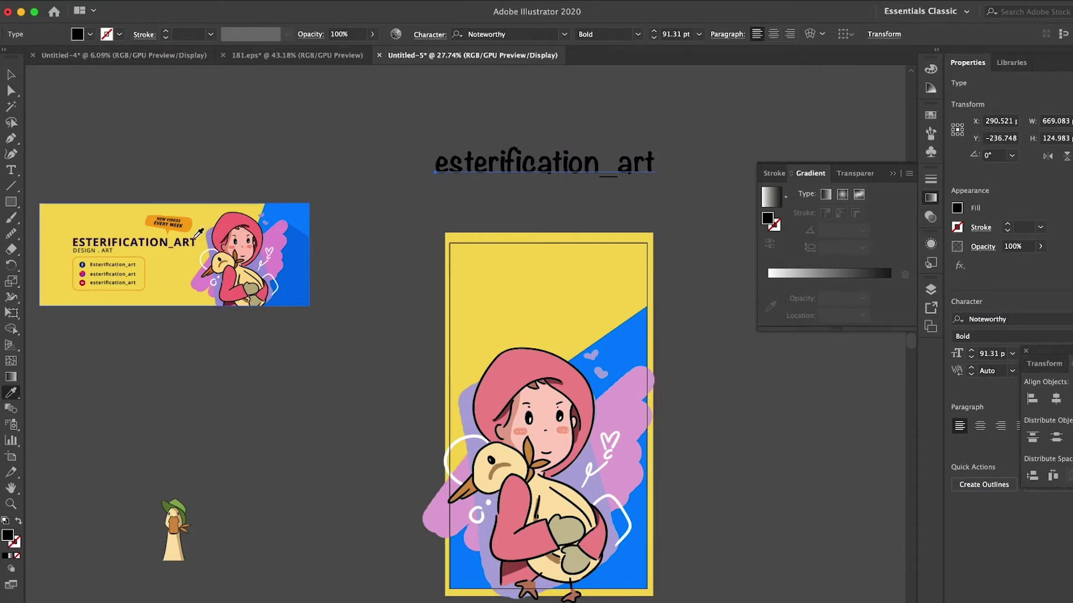
{"action": "mouse_move", "coordinate": [655, 185]}
{"action": "left_mouse_down"}
{"action": "mouse_move", "coordinate": [586, 172]}
{"action": "mouse_move", "coordinate": [604, 299]}
{"action": "left_mouse_up"}
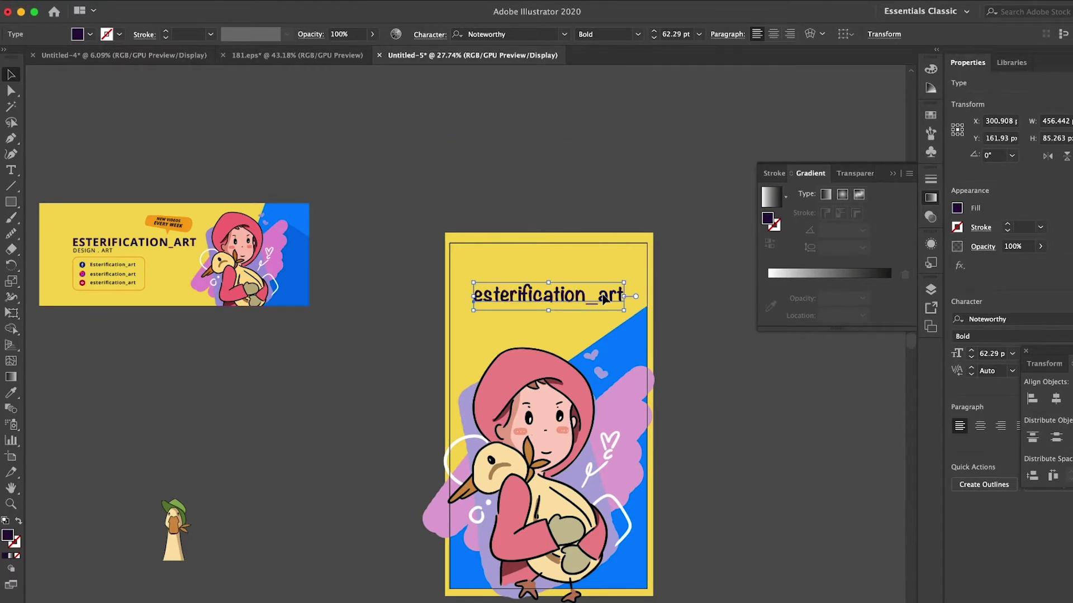
- Try Open Sans Regular on the title, then undo back to Noteworthy Bold
{"action": "triple_click", "coordinate": [604, 300]}
{"action": "left_click", "coordinate": [983, 319]}
{"action": "type", "text": "open"}
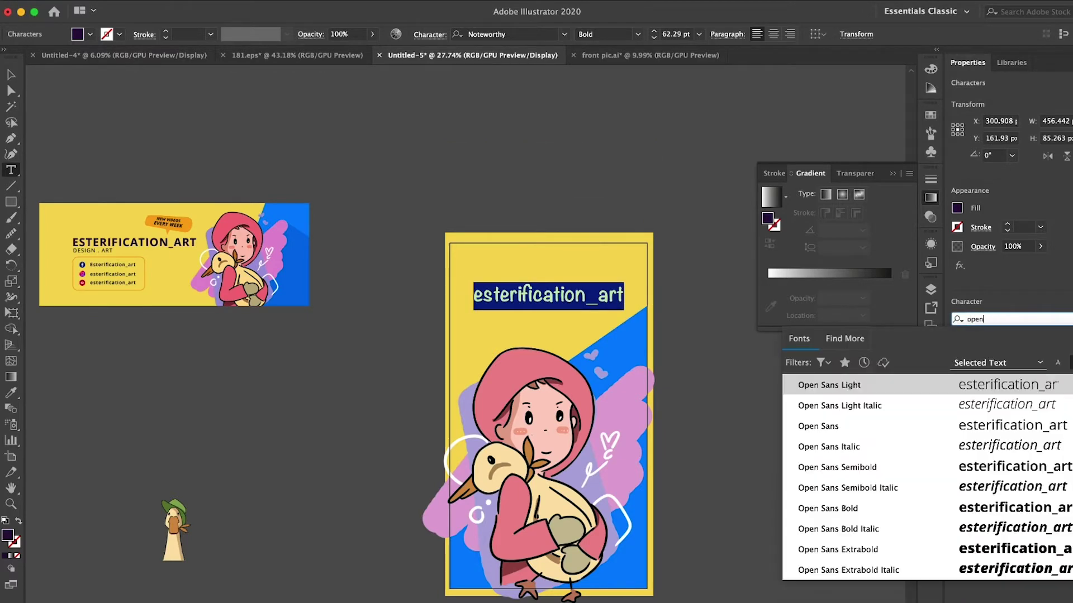
{"action": "left_click", "coordinate": [889, 390]}
{"action": "left_click", "coordinate": [1014, 336]}
{"action": "left_click", "coordinate": [1014, 383]}
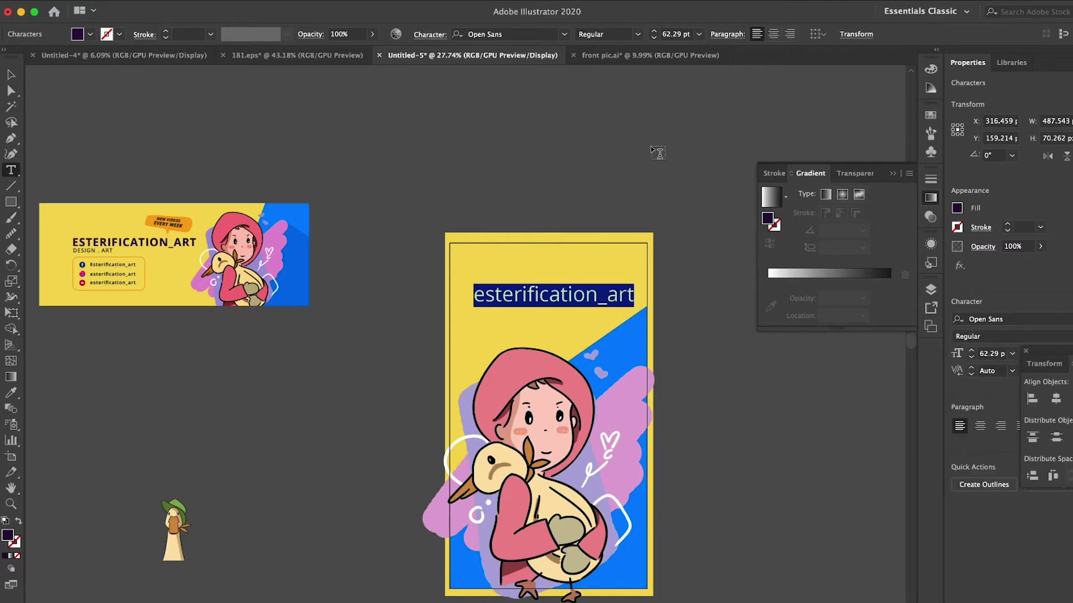
{"action": "key", "text": "Escape"}
{"action": "key", "text": "ctrl+z"}
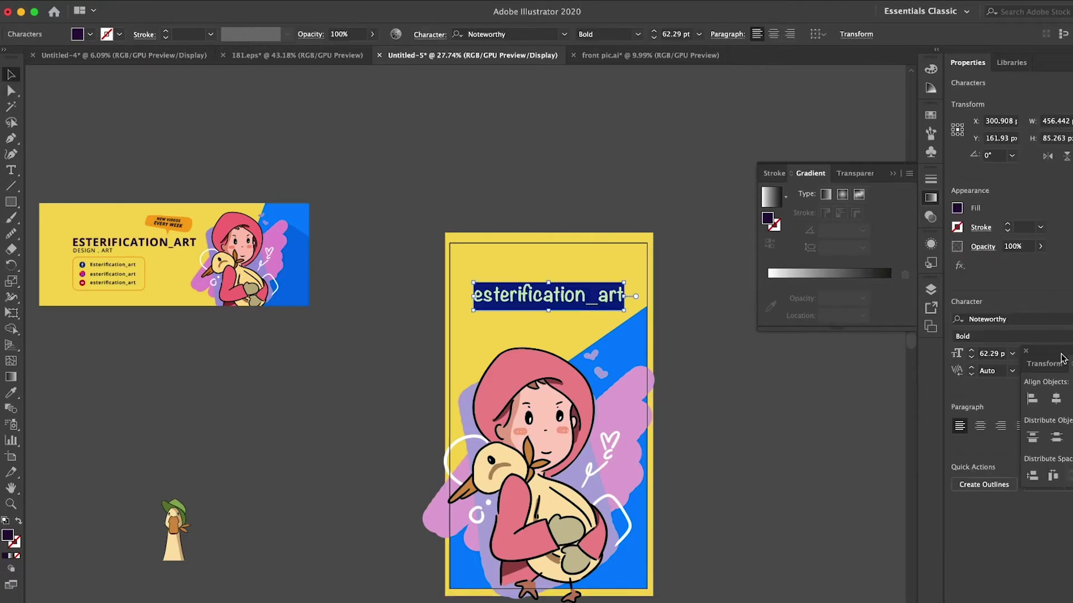
- Shrink the title to 55 pt, set tracking to 30, and place a copy just beneath it
{"action": "left_click_drag", "start_coordinate": [1062, 358], "coordinate": [990, 353]}
{"action": "type", "text": "55"}
{"action": "key", "text": "Return"}
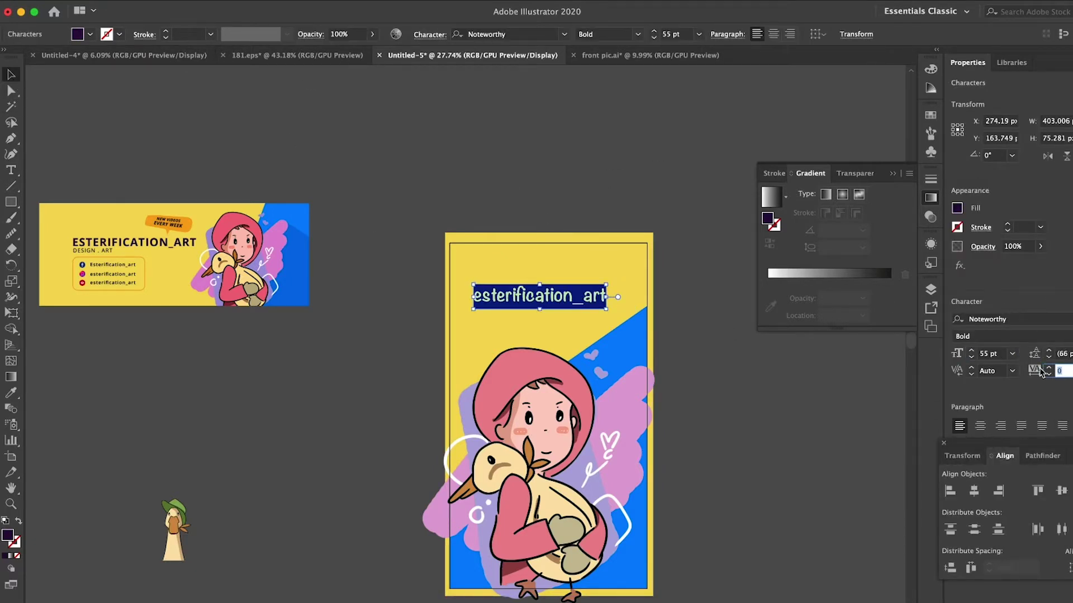
{"action": "type", "text": "30"}
{"action": "key", "text": "Return"}
{"action": "key", "text": "Return"}
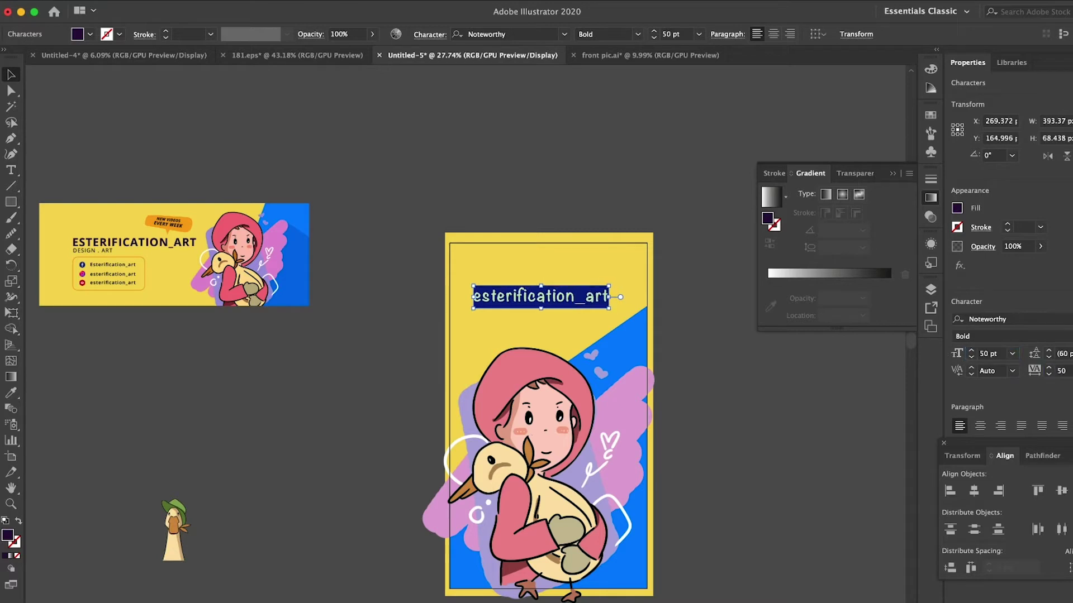
{"action": "key", "text": "Escape"}
{"action": "scroll", "coordinate": [518, 289], "scroll_direction": "up", "scroll_amount": 3}
{"action": "left_click_drag", "start_coordinate": [518, 289], "coordinate": [541, 332]}
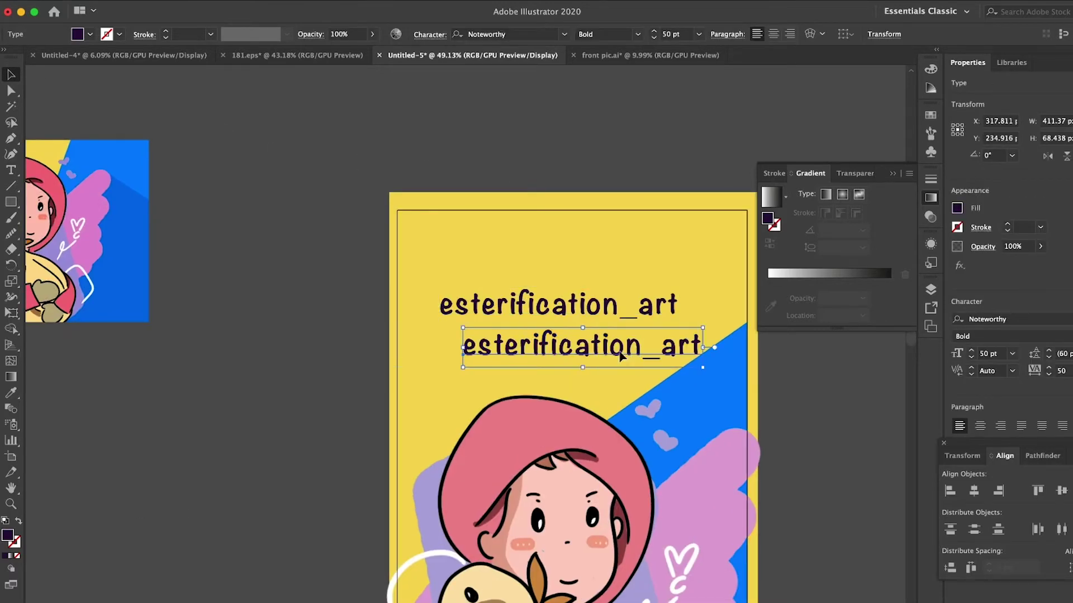
- Retype the copy as 'creative designer' and set it to 30 pt
{"action": "double_click", "coordinate": [581, 347]}
{"action": "type", "text": "creative designer"}
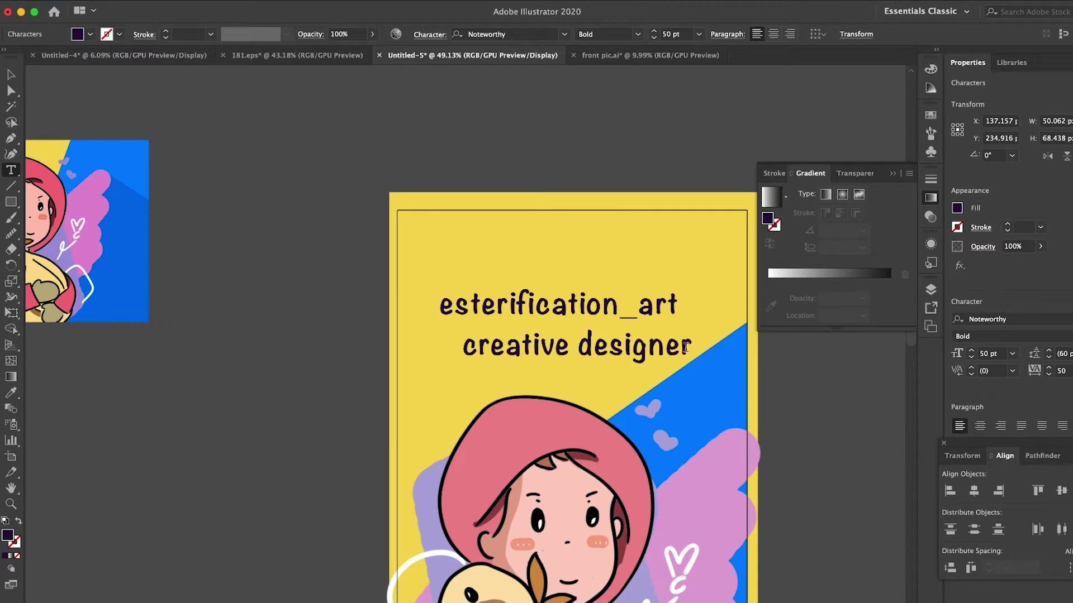
{"action": "key", "text": "ctrl+a"}
{"action": "double_click", "coordinate": [989, 353]}
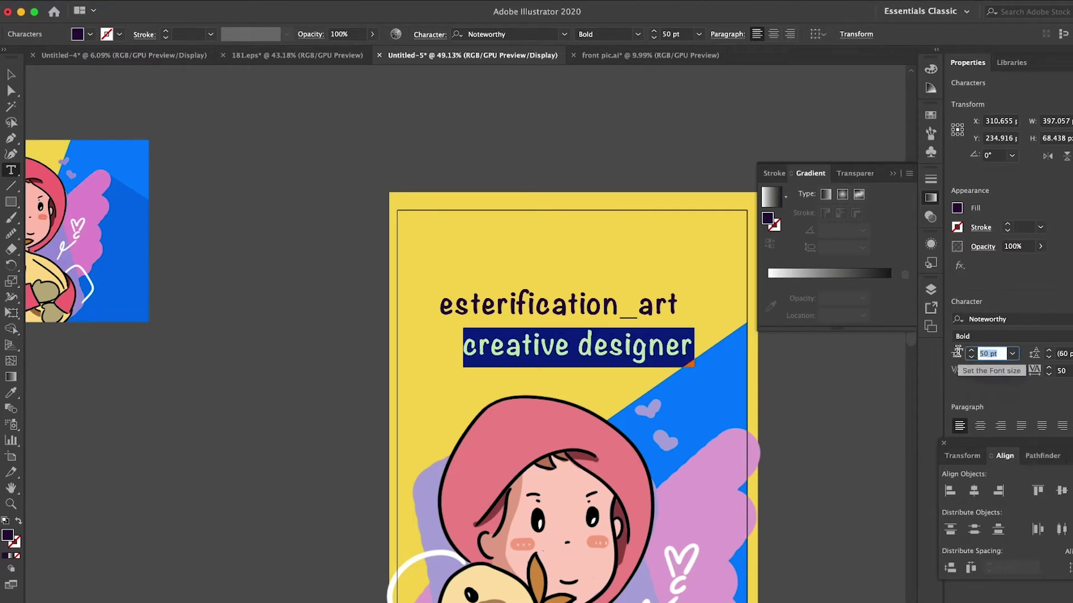
{"action": "type", "text": "30"}
{"action": "key", "text": "Return"}
- Re-apply the title's 55 pt size and letter spacing, and set the subtitle's tracking to 30
{"action": "double_click", "coordinate": [643, 305]}
{"action": "key", "text": "Return"}
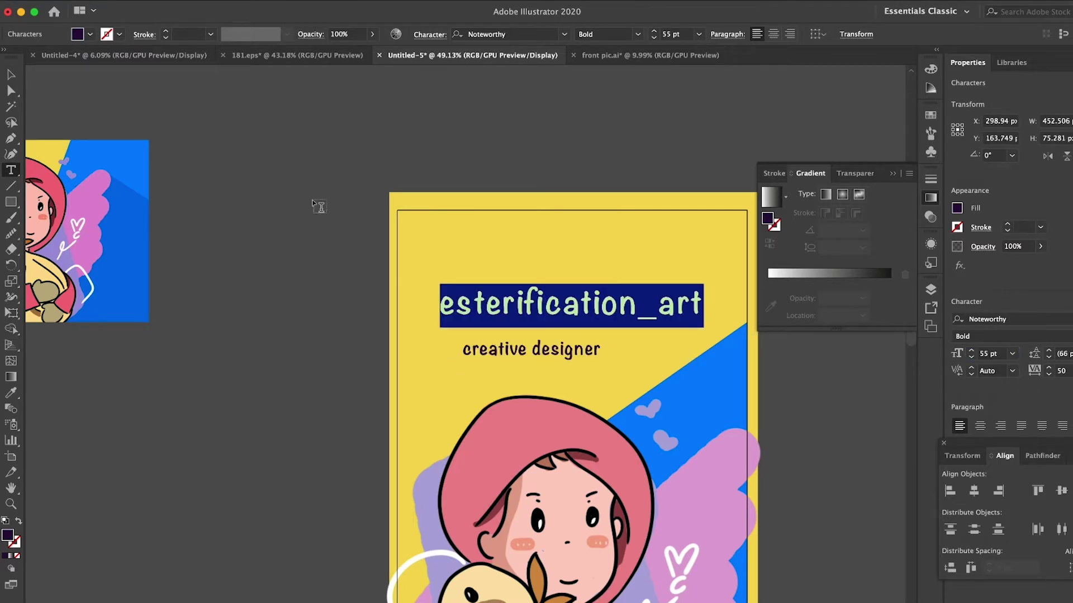
{"action": "key", "text": "Return"}
{"action": "left_click_drag", "start_coordinate": [463, 349], "coordinate": [617, 363]}
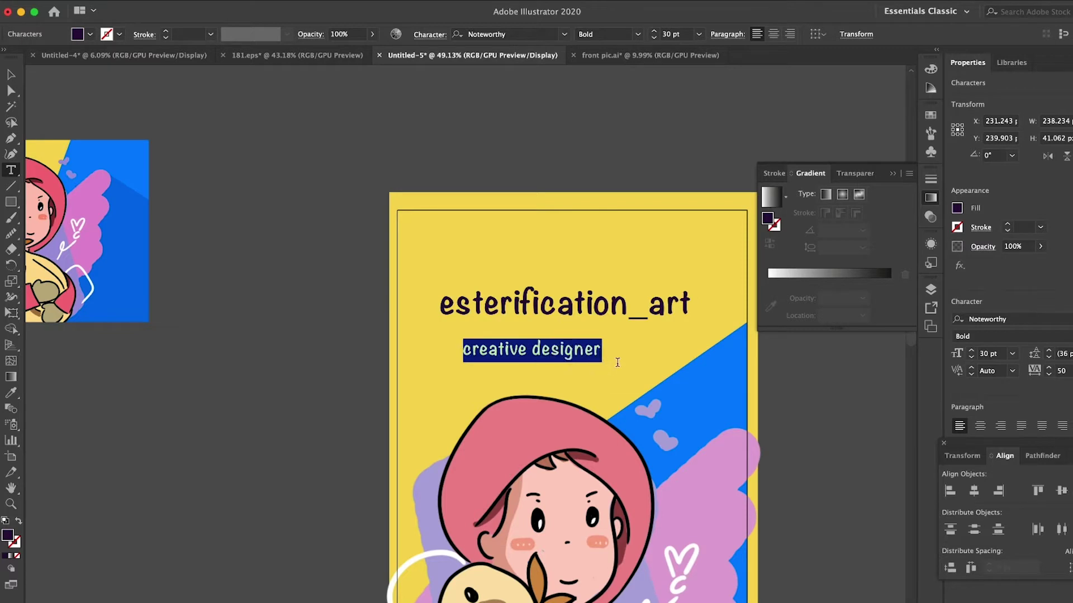
{"action": "type", "text": "30"}
{"action": "key", "text": "Return"}
- Position the subtitle under the title and tilt both text lines slightly
{"action": "left_click", "coordinate": [11, 74]}
{"action": "left_click_drag", "start_coordinate": [570, 332], "coordinate": [600, 316]}
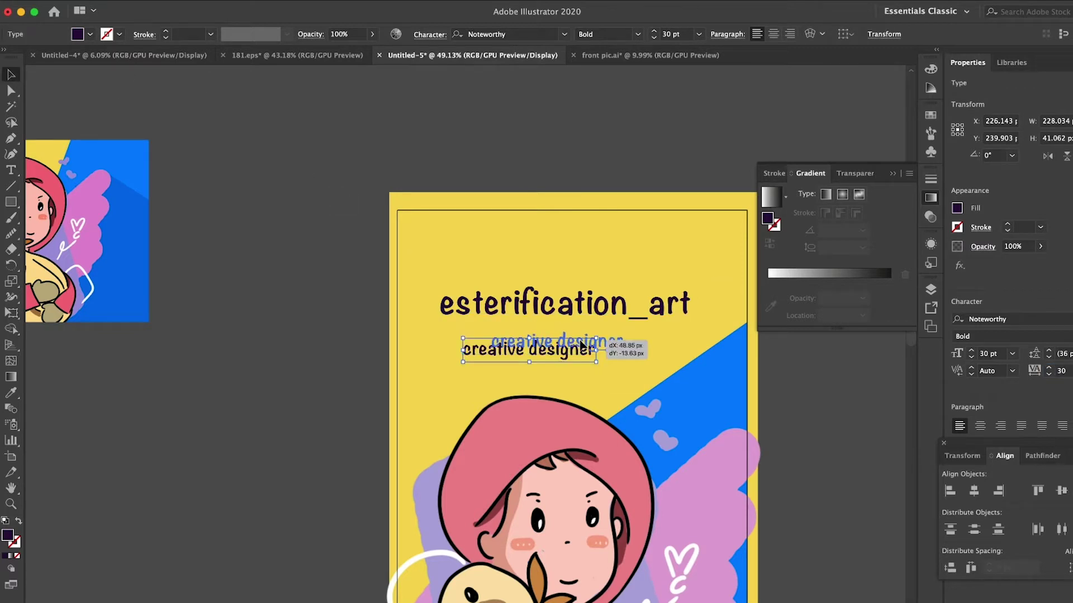
{"action": "left_click", "coordinate": [600, 313], "text": "shift"}
{"action": "left_click_drag", "start_coordinate": [695, 287], "coordinate": [692, 295]}
{"action": "left_click", "coordinate": [656, 165]}
{"action": "scroll", "coordinate": [656, 165], "scroll_direction": "down", "scroll_amount": 3}
{"action": "left_click", "coordinate": [563, 237]}
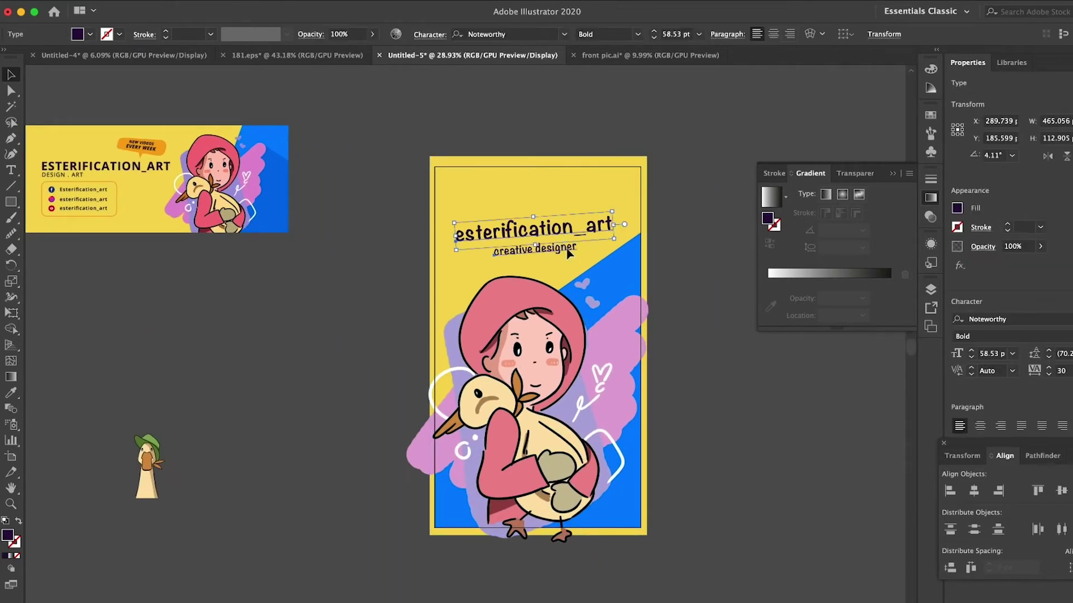
{"action": "left_click_drag", "start_coordinate": [568, 253], "coordinate": [665, 220]}
{"action": "left_click", "coordinate": [682, 164]}
{"action": "scroll", "coordinate": [681, 165], "scroll_direction": "right", "scroll_amount": 2}
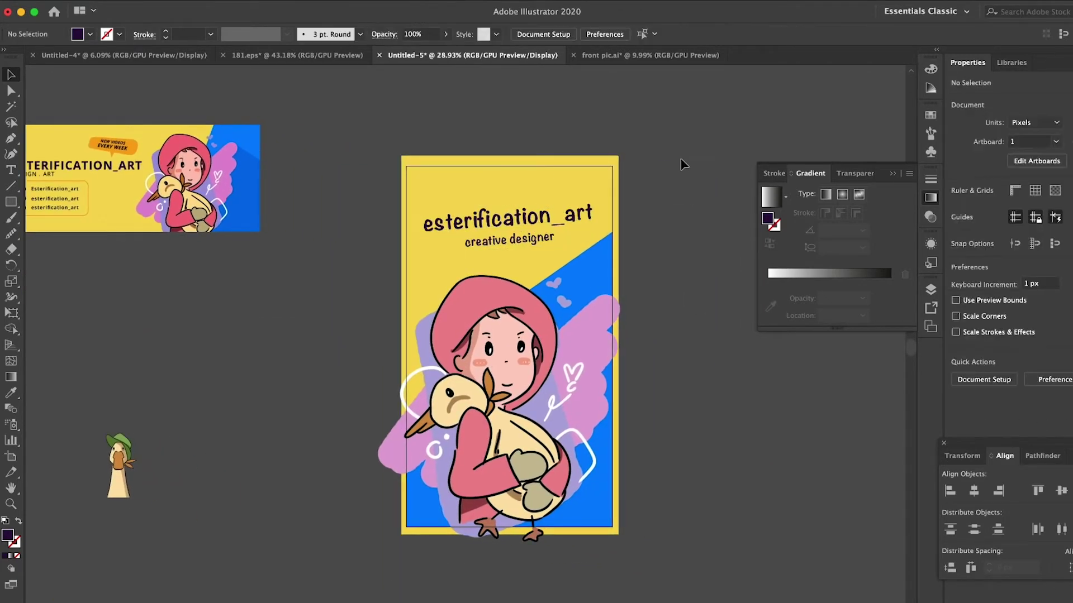
- Add a new blank artboard from the Artboards panel
{"action": "scroll", "coordinate": [681, 164], "scroll_direction": "right", "scroll_amount": 10}
{"action": "left_click", "coordinate": [894, 174]}
{"action": "left_click", "coordinate": [333, 5]}
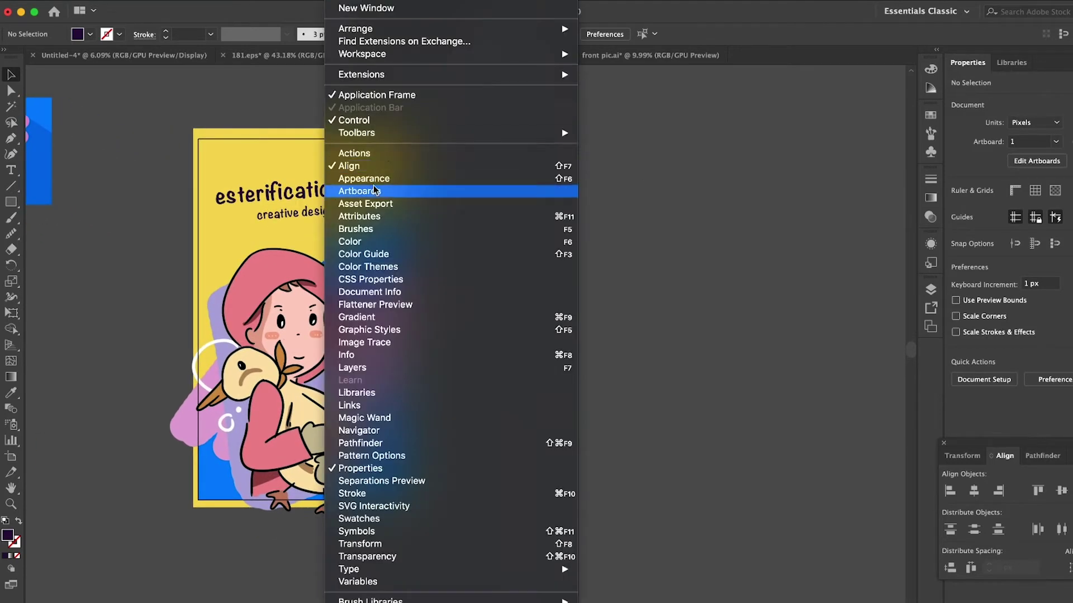
{"action": "left_click", "coordinate": [357, 191]}
{"action": "left_click", "coordinate": [877, 408]}
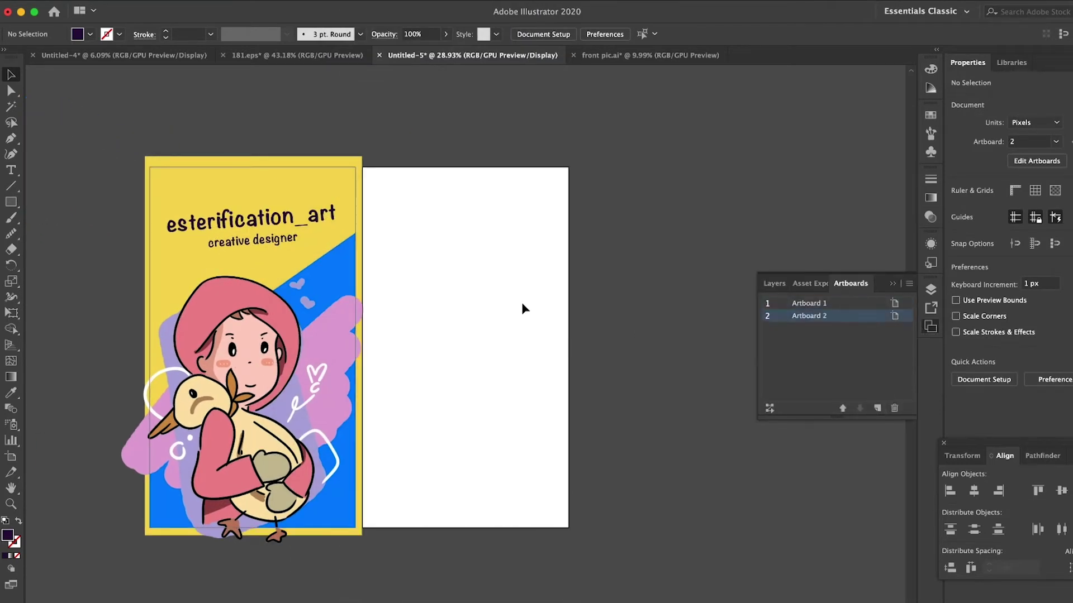
{"action": "left_click", "coordinate": [11, 473]}
{"action": "key", "text": "Escape"}
- Reposition Artboard 2 beside the poster and nudge the first poster's artwork slightly right
{"action": "left_click_drag", "start_coordinate": [172, 132], "coordinate": [344, 495]}
{"action": "key", "text": "shift+o"}
{"action": "left_click", "coordinate": [510, 329]}
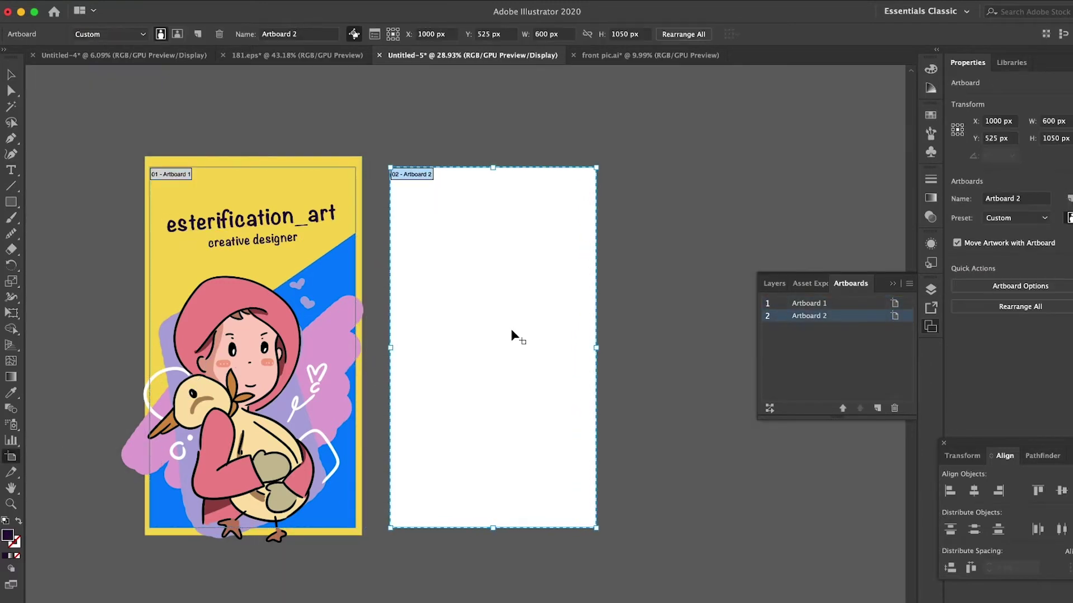
{"action": "key", "text": "Escape"}
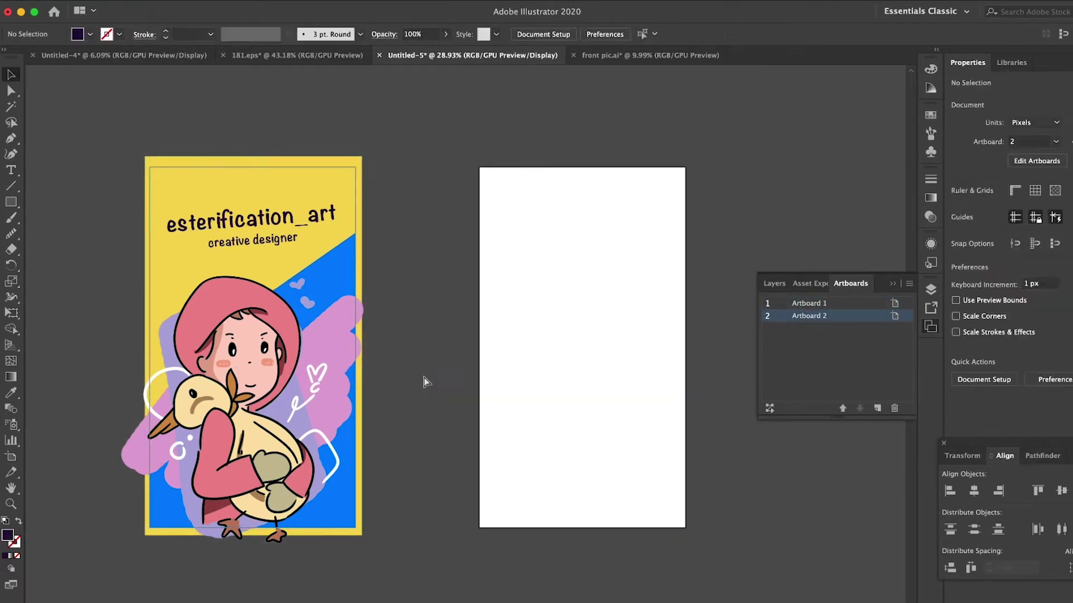
{"action": "left_click_drag", "start_coordinate": [265, 396], "coordinate": [273, 397]}
{"action": "left_click", "coordinate": [426, 187]}
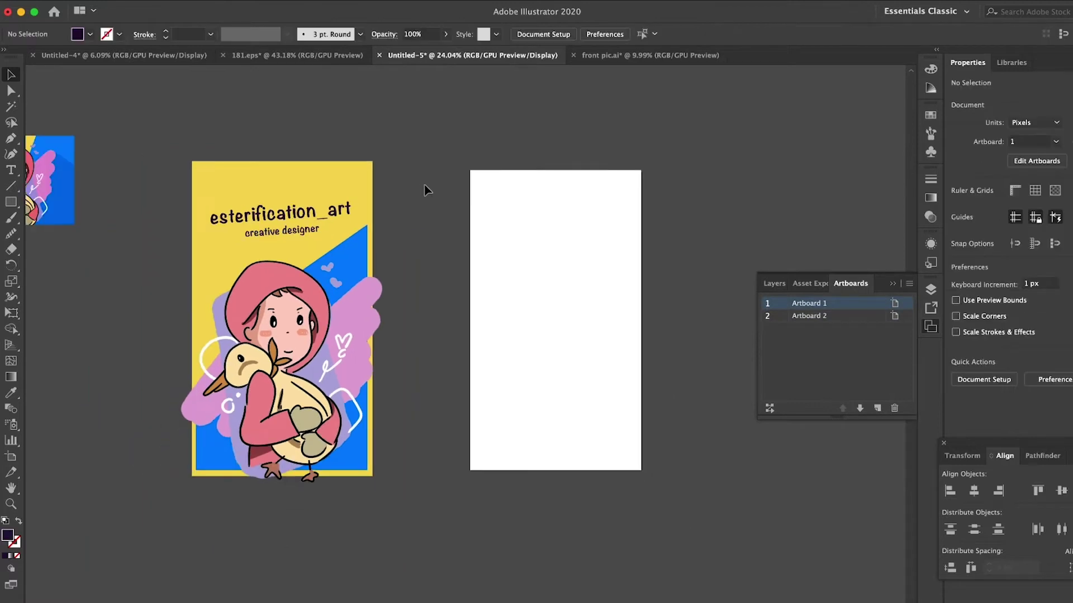
- Copy the yellow background onto the second artboard and place the duck image there, tilted and enlarged
{"action": "left_click_drag", "start_coordinate": [352, 162], "coordinate": [586, 239]}
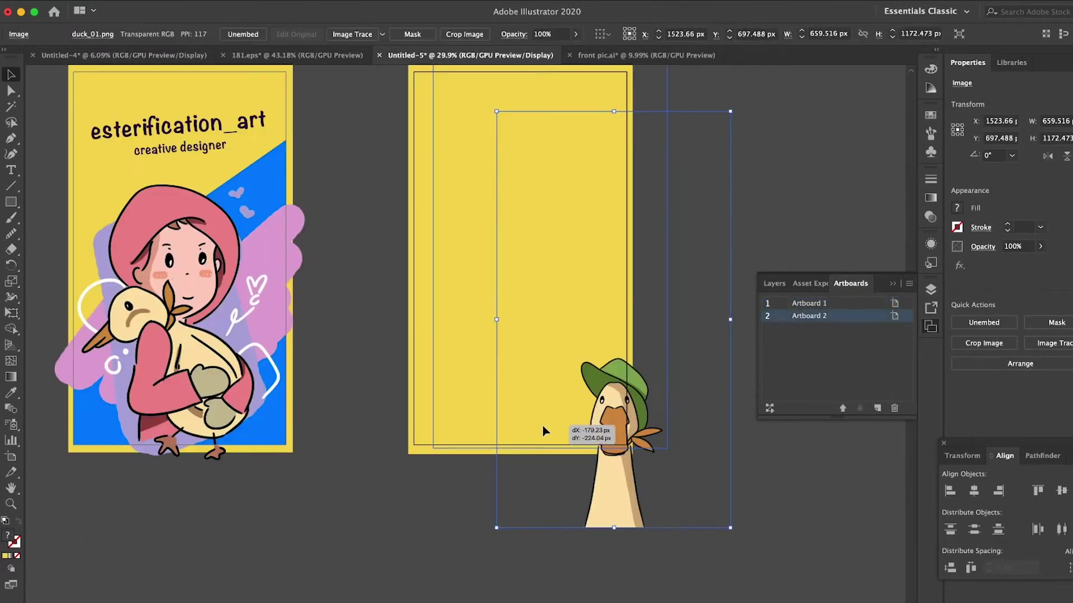
{"action": "left_click_drag", "start_coordinate": [542, 430], "coordinate": [479, 350]}
{"action": "left_click_drag", "start_coordinate": [670, 447], "coordinate": [599, 418]}
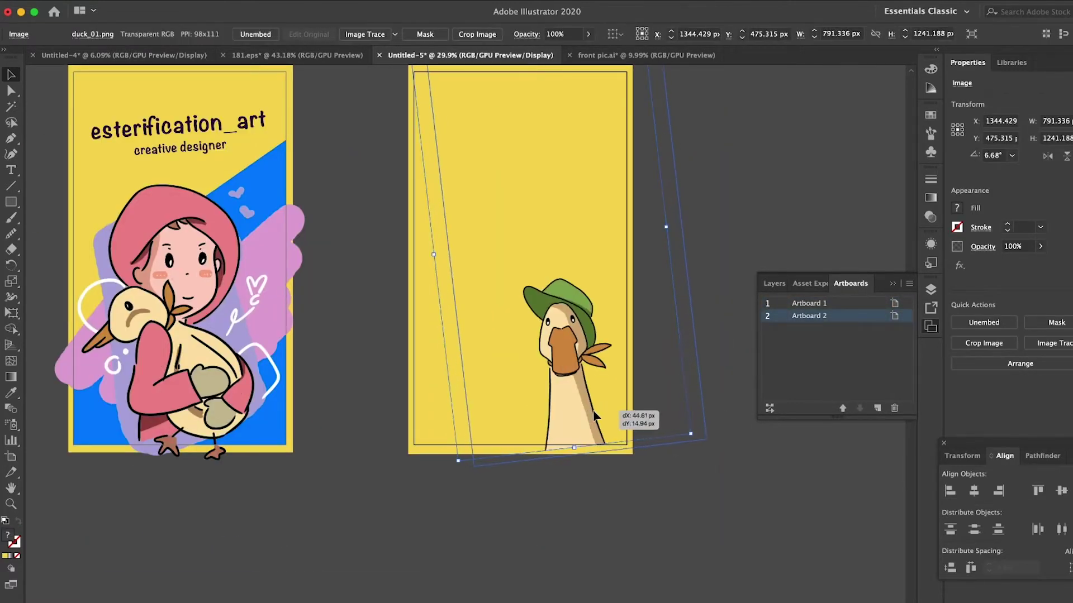
{"action": "scroll", "coordinate": [592, 413], "scroll_direction": "up", "scroll_amount": 5}
{"action": "mouse_move", "coordinate": [435, 213]}
{"action": "left_mouse_down"}
{"action": "mouse_move", "coordinate": [364, 170]}
{"action": "mouse_move", "coordinate": [389, 141]}
{"action": "left_mouse_up"}
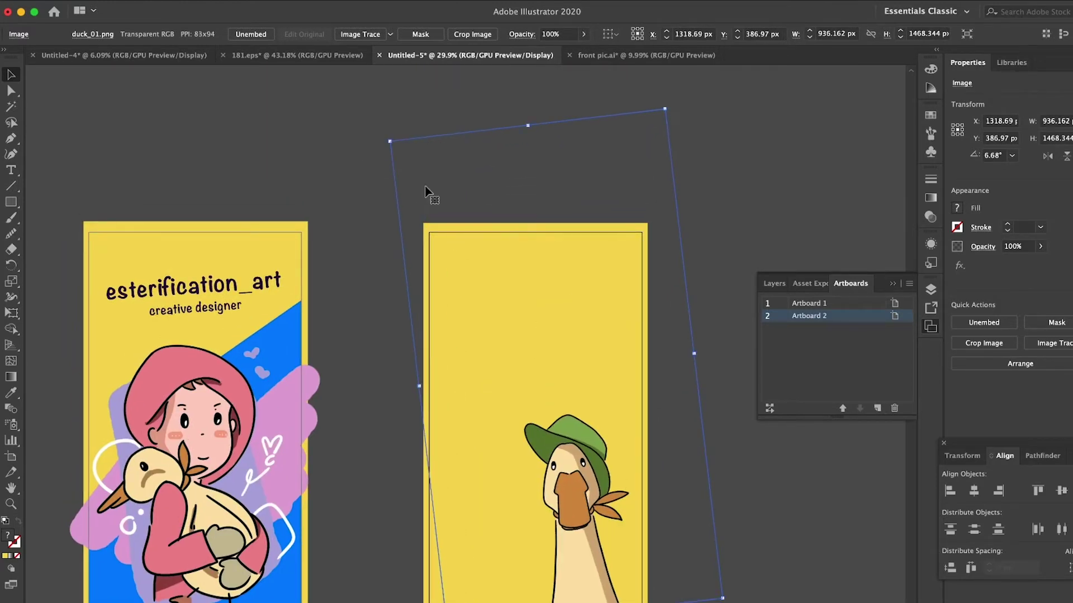
{"action": "scroll", "coordinate": [424, 192], "scroll_direction": "down", "scroll_amount": 2}
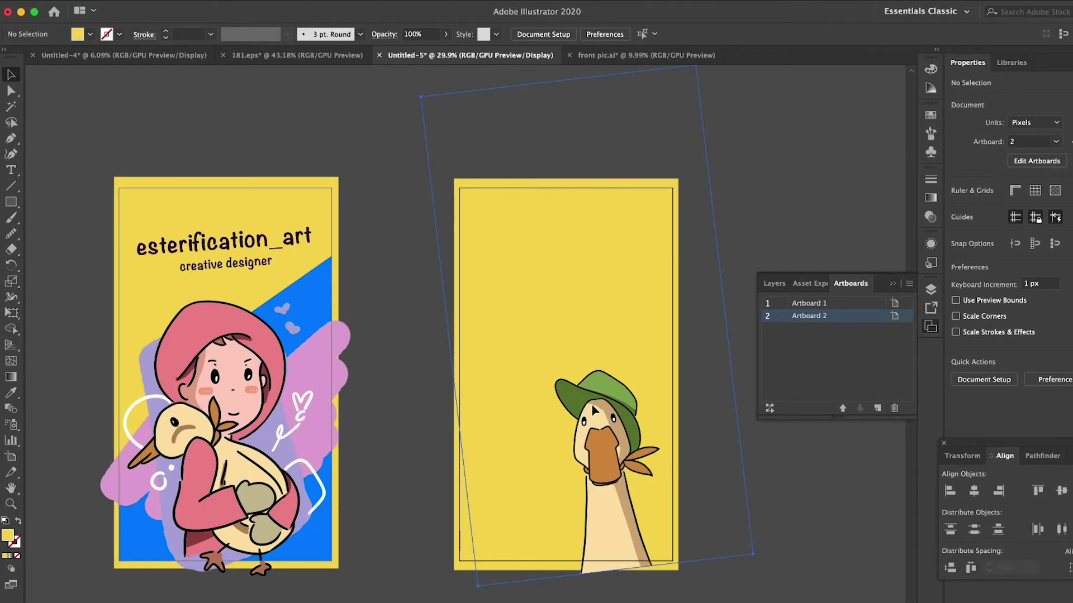
{"action": "left_click_drag", "start_coordinate": [595, 403], "coordinate": [578, 404]}
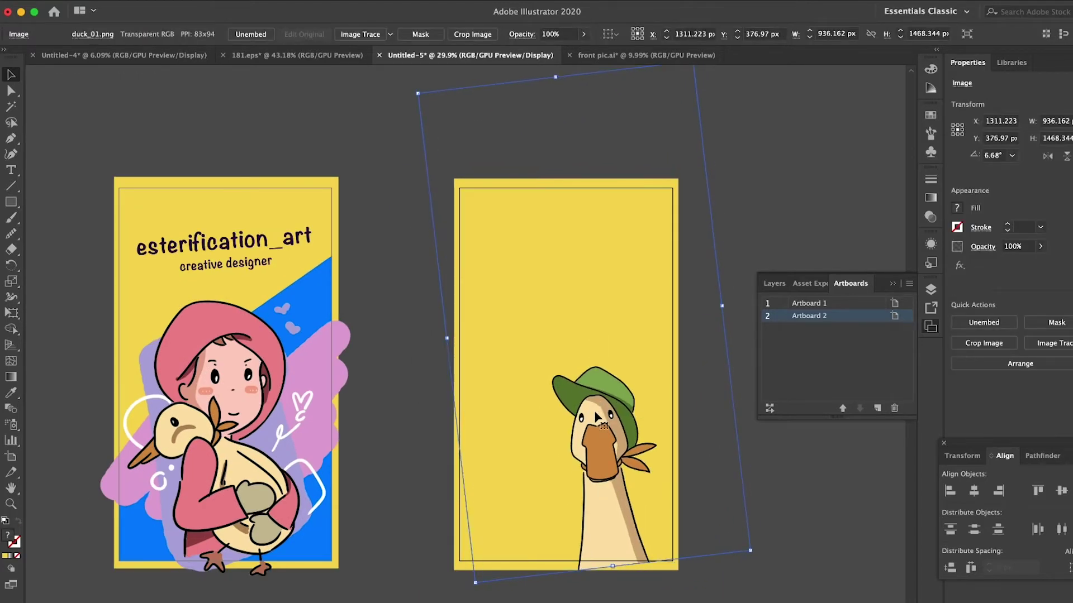
{"action": "left_click", "coordinate": [402, 168]}
- Draw a closed angled shape from the duck's beak around the poster's top corners
{"action": "key", "text": "p"}
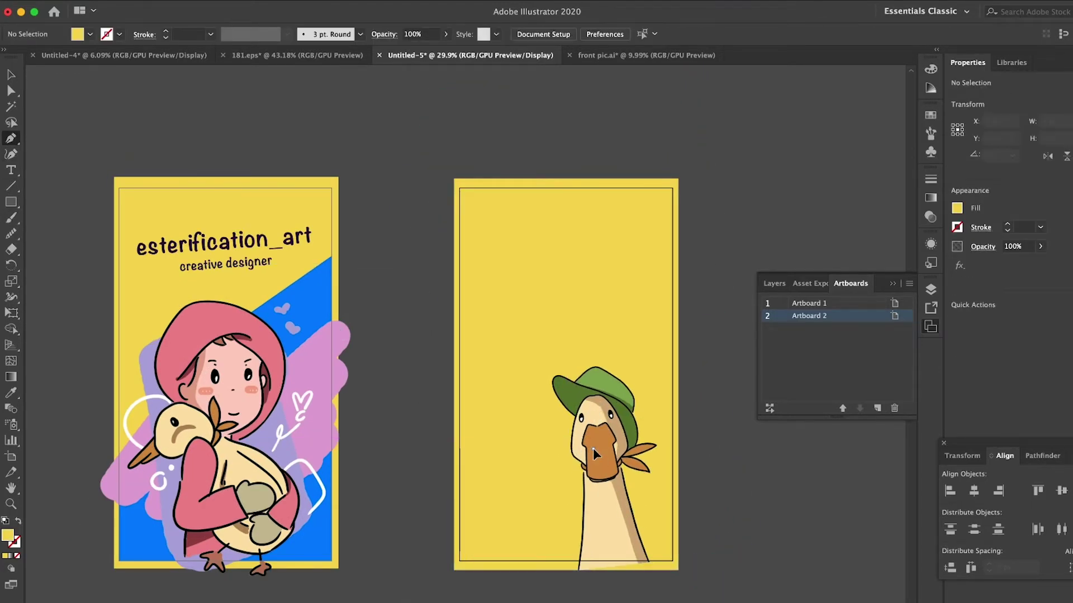
{"action": "left_click", "coordinate": [593, 449]}
{"action": "left_click", "coordinate": [453, 394]}
{"action": "left_click", "coordinate": [453, 179]}
{"action": "left_click", "coordinate": [678, 179]}
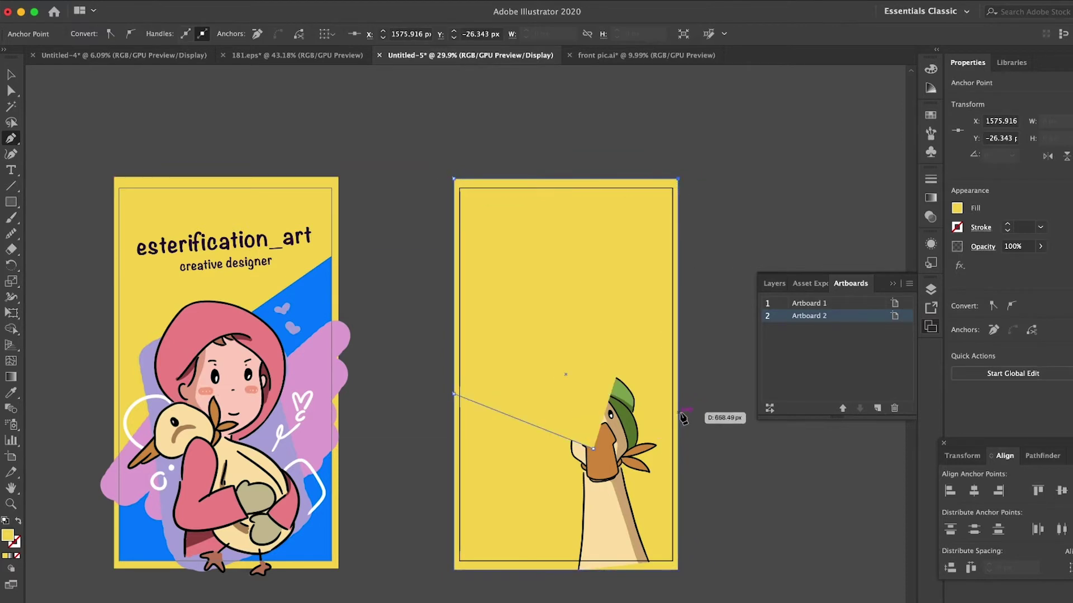
{"action": "left_click", "coordinate": [677, 403]}
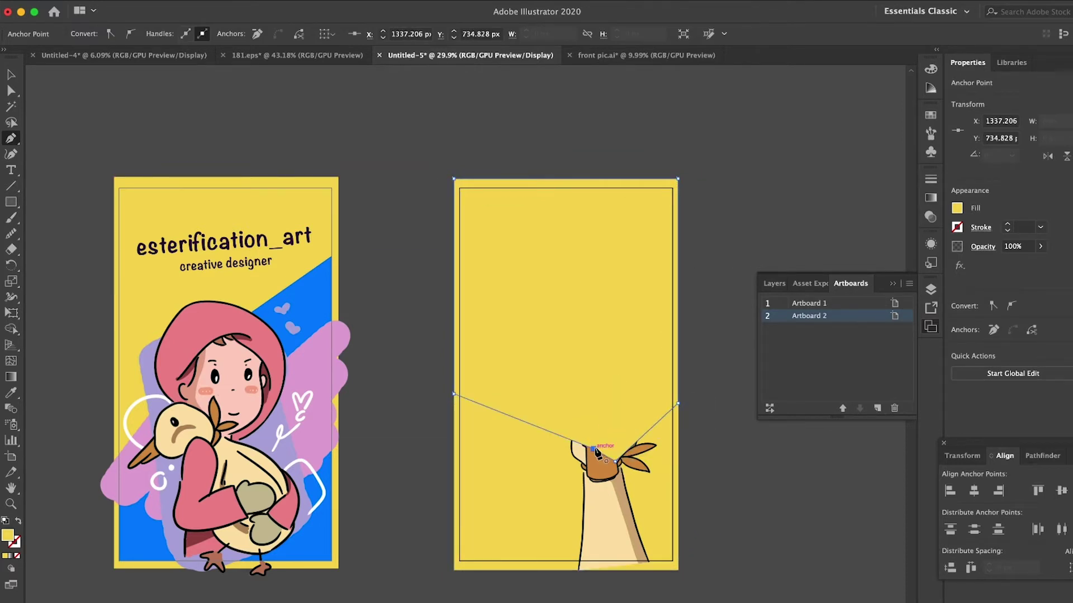
{"action": "left_click", "coordinate": [594, 449]}
- Fill the shape with the first poster's blue and send it behind the duck
{"action": "key", "text": "i"}
{"action": "left_click", "coordinate": [338, 254]}
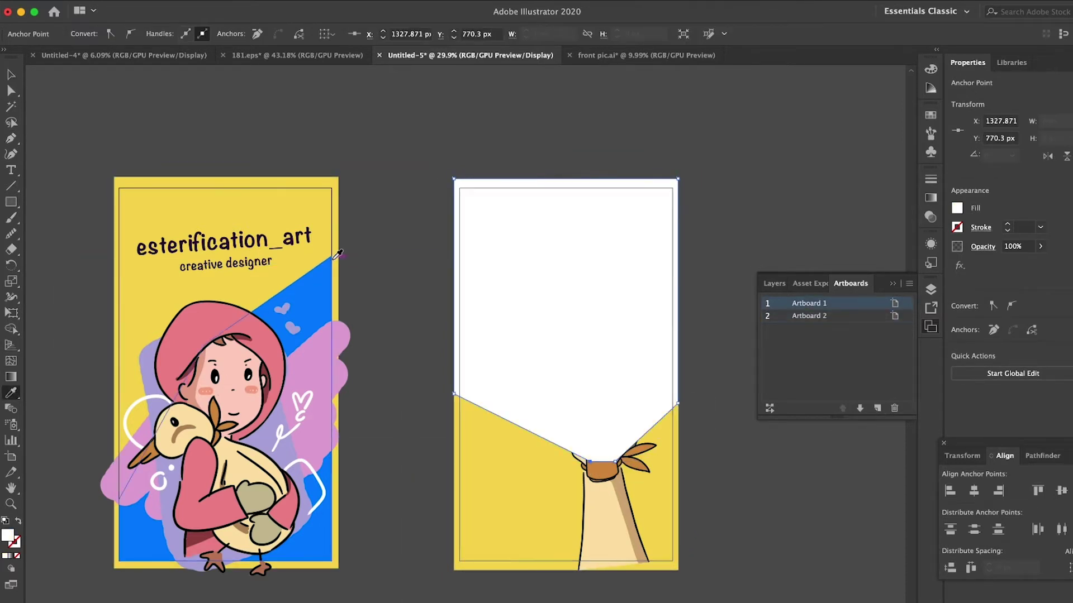
{"action": "key", "text": "v"}
{"action": "right_click", "coordinate": [492, 373]}
{"action": "left_click", "coordinate": [709, 590]}
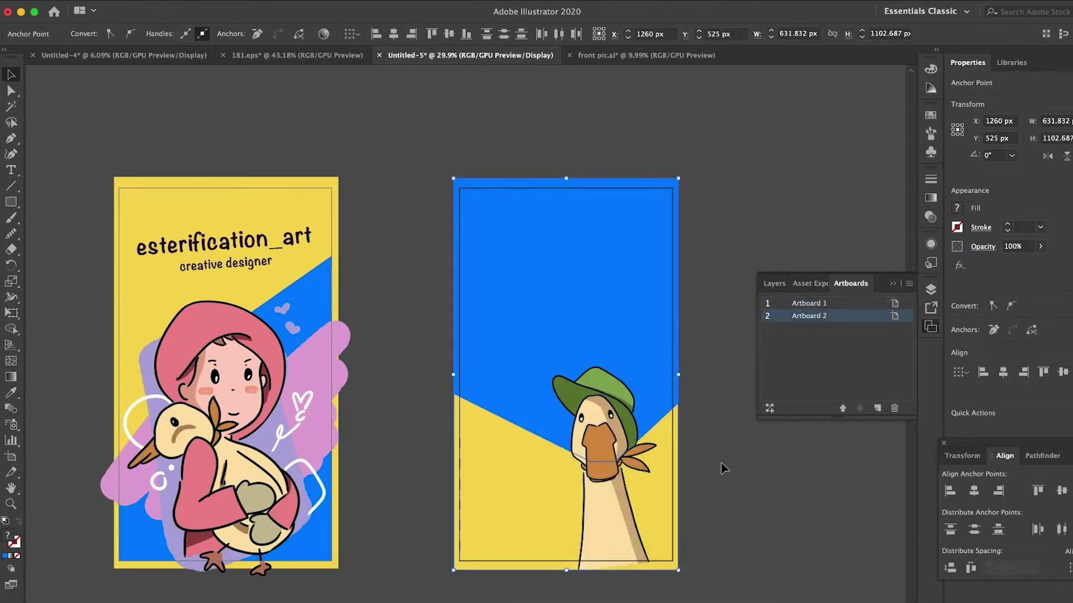
{"action": "left_click", "coordinate": [721, 464]}
- Place the Facebook, Instagram and YouTube icons in a column on the blue duck poster
{"action": "left_click", "coordinate": [308, 51]}
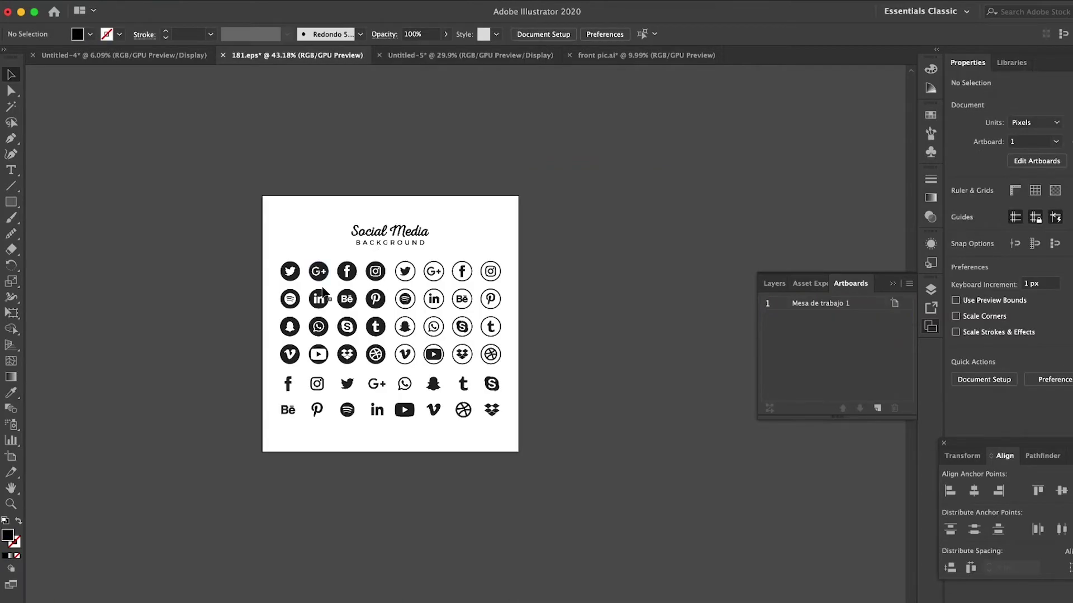
{"action": "scroll", "coordinate": [553, 282], "scroll_direction": "up", "scroll_amount": 3}
{"action": "mouse_move", "coordinate": [553, 283]}
{"action": "left_mouse_down"}
{"action": "mouse_move", "coordinate": [661, 263]}
{"action": "mouse_move", "coordinate": [551, 202]}
{"action": "mouse_move", "coordinate": [555, 253]}
{"action": "mouse_move", "coordinate": [478, 323]}
{"action": "left_mouse_up"}
{"action": "left_click", "coordinate": [557, 225]}
{"action": "scroll", "coordinate": [557, 226], "scroll_direction": "up", "scroll_amount": 3}
{"action": "mouse_move", "coordinate": [492, 394]}
{"action": "left_mouse_down"}
{"action": "mouse_move", "coordinate": [478, 391]}
{"action": "mouse_move", "coordinate": [583, 114]}
{"action": "left_mouse_up"}
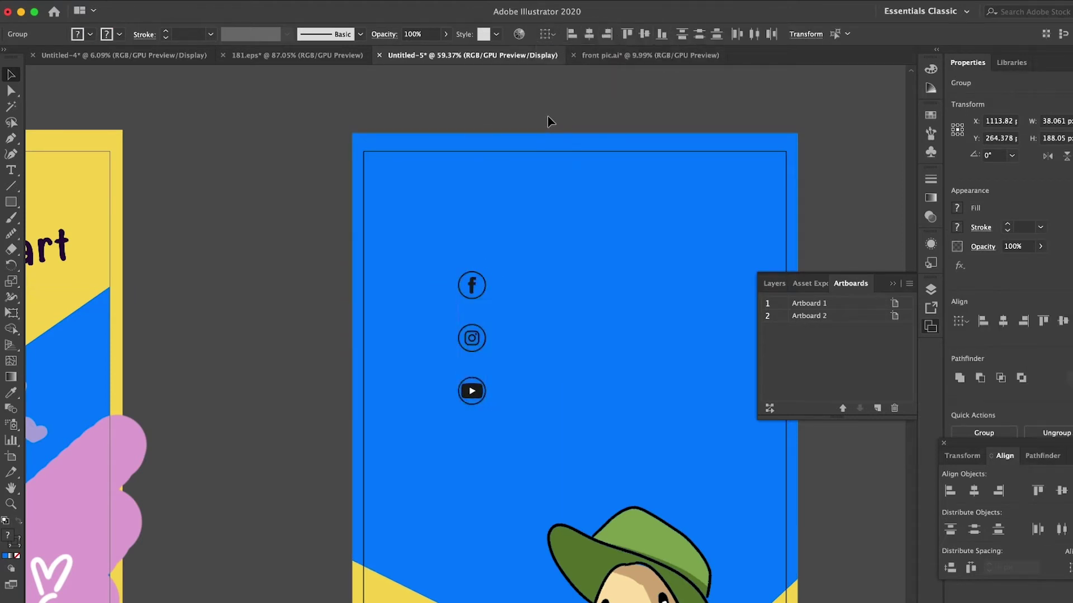
{"action": "scroll", "coordinate": [549, 120], "scroll_direction": "down", "scroll_amount": 5, "text": "alt"}
{"action": "scroll", "coordinate": [499, 315], "scroll_direction": "up", "scroll_amount": 3, "text": "alt"}
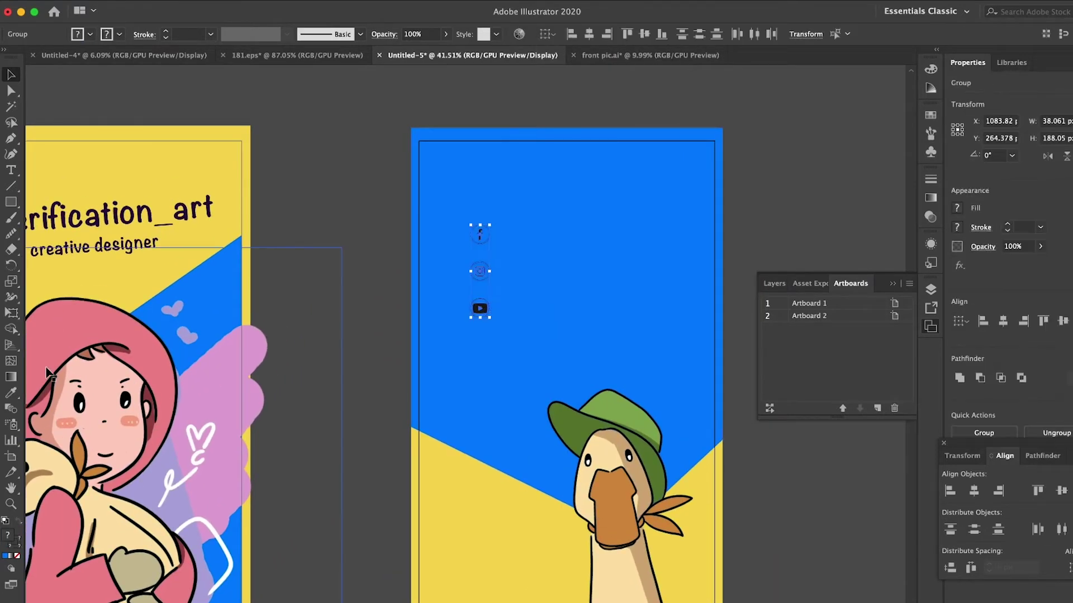
- Set the Facebook icon's shape to white (ffffff)
{"action": "double_click", "coordinate": [479, 233]}
{"action": "left_click", "coordinate": [479, 233]}
{"action": "double_click", "coordinate": [8, 535]}
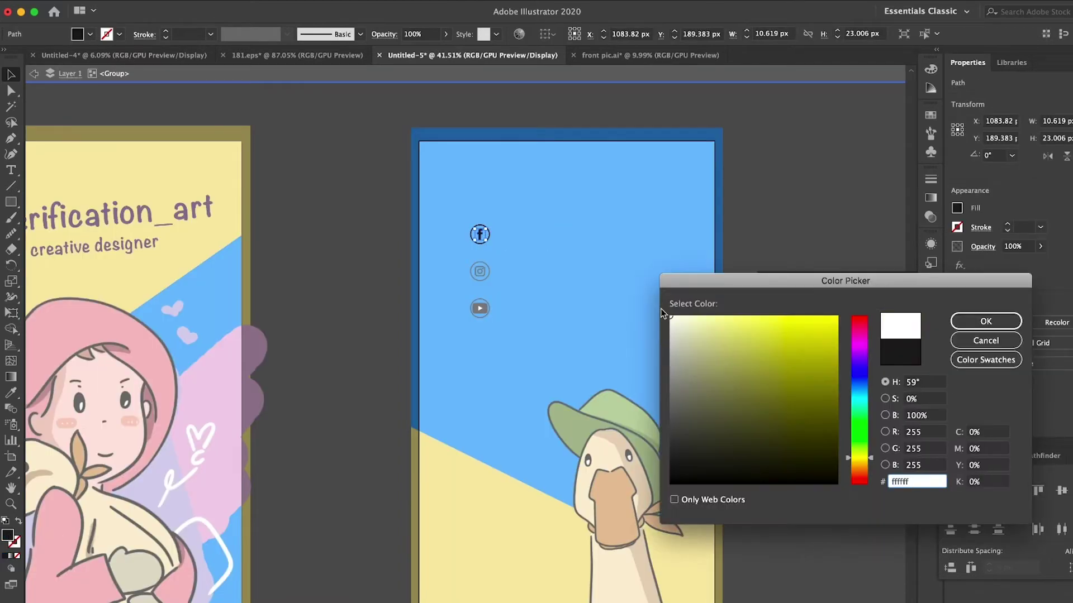
{"action": "key", "text": "Return"}
{"action": "key", "text": "Escape"}
{"action": "scroll", "coordinate": [379, 218], "scroll_direction": "up", "scroll_amount": 4, "text": "alt"}
- Turn the Facebook circle and the Instagram icon white
{"action": "double_click", "coordinate": [604, 271]}
{"action": "left_click", "coordinate": [603, 270]}
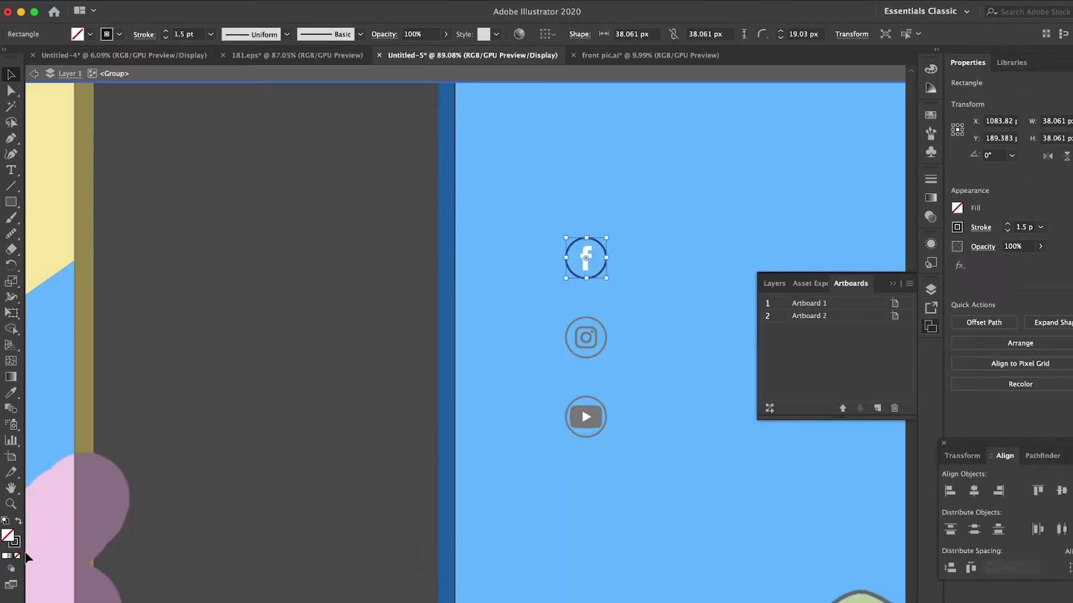
{"action": "double_click", "coordinate": [8, 536]}
{"action": "key", "text": "Return"}
{"action": "left_click", "coordinate": [608, 341]}
{"action": "double_click", "coordinate": [8, 535]}
{"action": "key", "text": "Return"}
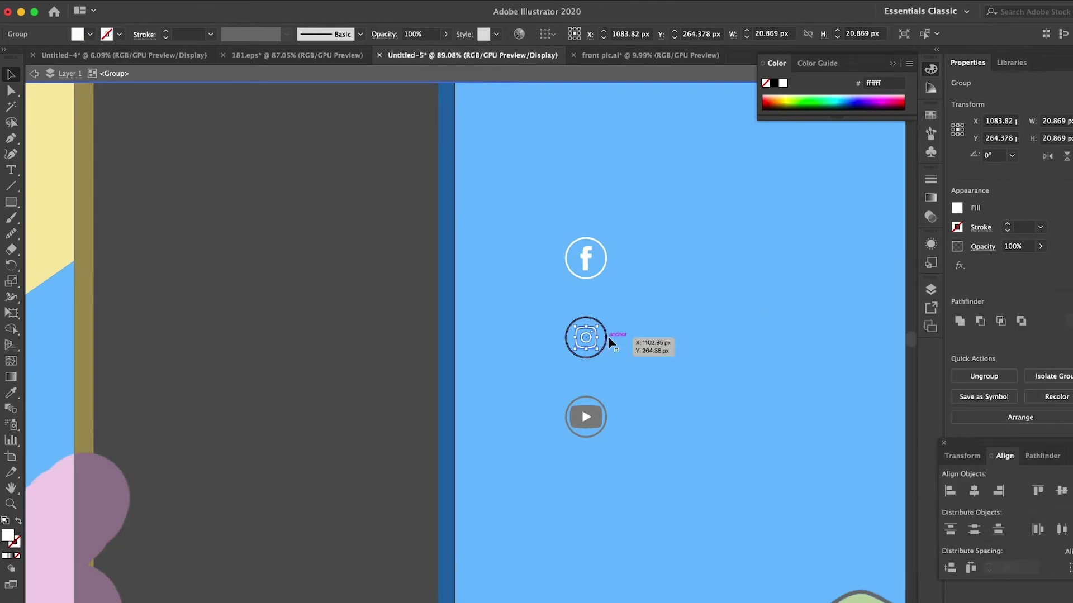
{"action": "double_click", "coordinate": [8, 535]}
{"action": "key", "text": "Return"}
- Make the YouTube icon's play symbol white
{"action": "double_click", "coordinate": [586, 416]}
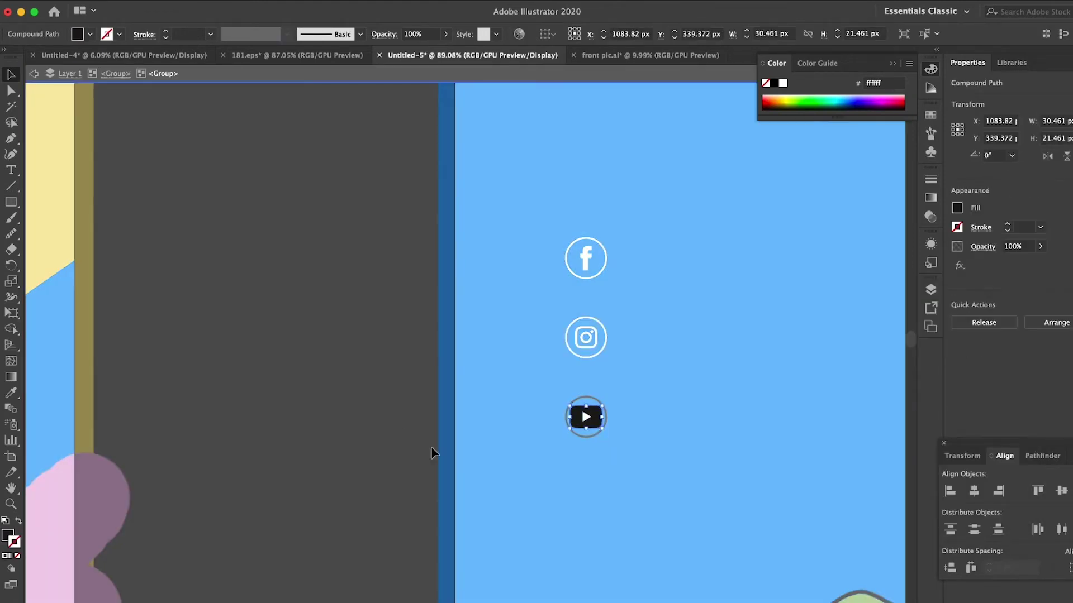
{"action": "double_click", "coordinate": [8, 535]}
{"action": "key", "text": "Return"}
{"action": "left_click", "coordinate": [585, 416]}
{"action": "key", "text": "i"}
{"action": "scroll", "coordinate": [505, 285], "scroll_direction": "down", "scroll_amount": 5, "text": "alt"}
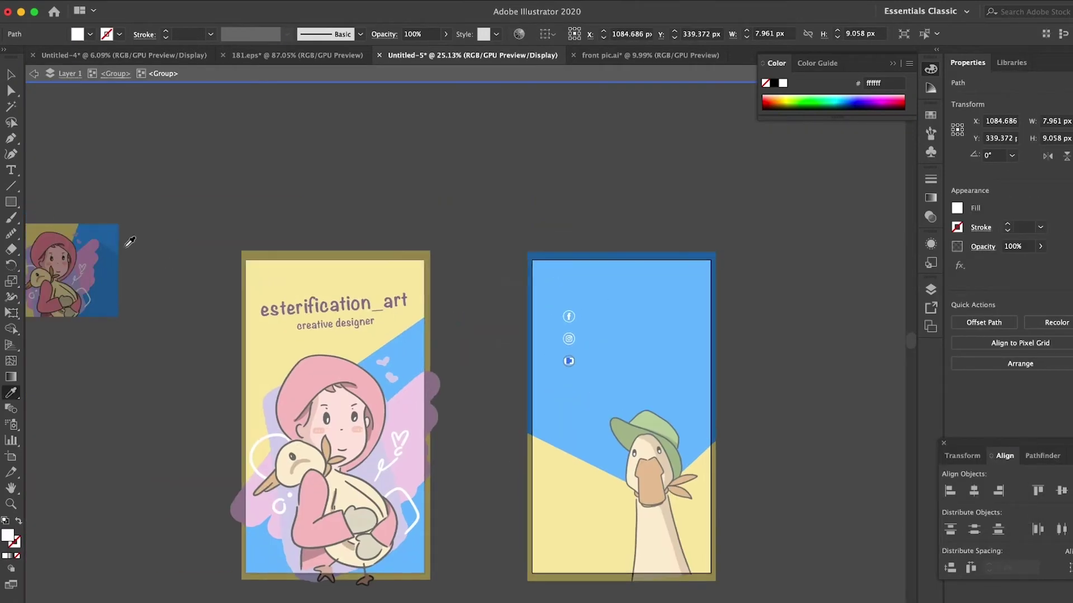
{"action": "scroll", "coordinate": [609, 381], "scroll_direction": "up", "scroll_amount": 5, "text": "alt"}
{"action": "scroll", "coordinate": [609, 381], "scroll_direction": "up", "scroll_amount": 3, "text": "alt"}
- Give the YouTube circle a white outline and start a text line near the poster top
{"action": "key", "text": "v"}
{"action": "left_click", "coordinate": [411, 311]}
{"action": "double_click", "coordinate": [14, 542]}
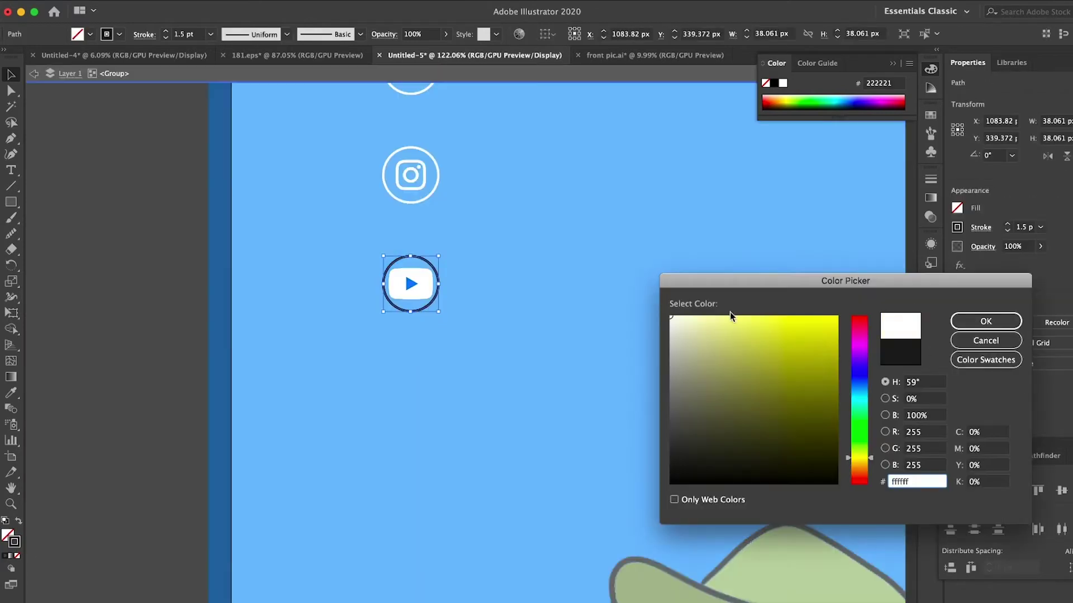
{"action": "key", "text": "Return"}
{"action": "scroll", "coordinate": [730, 316], "scroll_direction": "down", "scroll_amount": 4}
{"action": "scroll", "coordinate": [575, 236], "scroll_direction": "up", "scroll_amount": 1}
{"action": "key", "text": "t"}
{"action": "left_click", "coordinate": [554, 190]}
- Make the handle text white at 30 pt and place it beside the Facebook icon
{"action": "type", "text": "erification_art"}
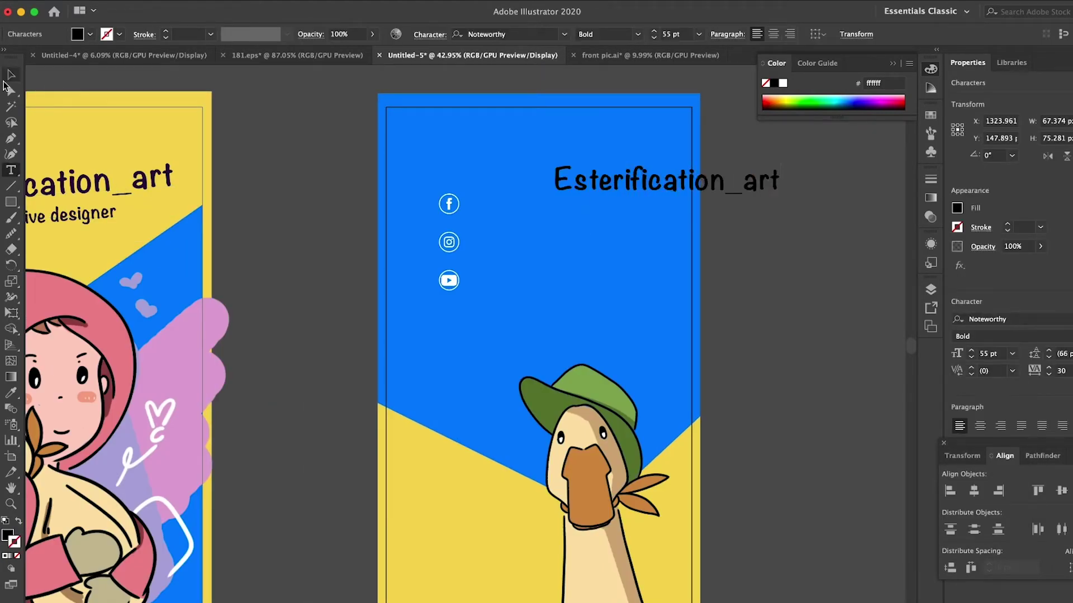
{"action": "left_click", "coordinate": [11, 75]}
{"action": "double_click", "coordinate": [8, 535]}
{"action": "type", "text": "ffffff"}
{"action": "key", "text": "Return"}
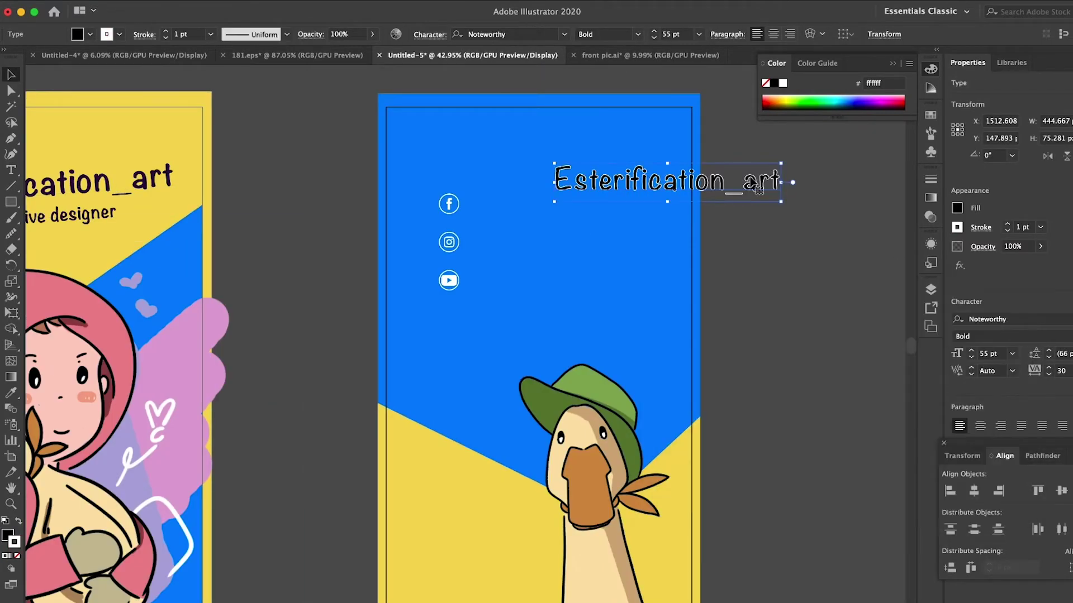
{"action": "left_click_drag", "start_coordinate": [665, 180], "coordinate": [582, 204]}
{"action": "left_click", "coordinate": [987, 353]}
{"action": "type", "text": "30"}
{"action": "key", "text": "Return"}
{"action": "scroll", "coordinate": [564, 197], "scroll_direction": "up", "scroll_amount": 2, "text": "alt"}
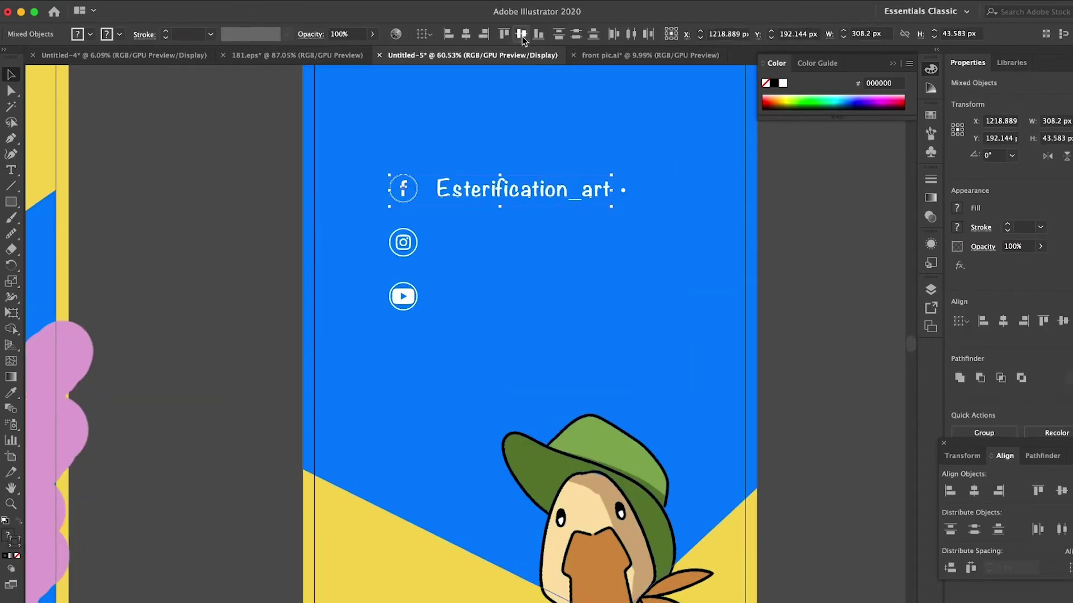
- Duplicate the handle for the Instagram and YouTube icons, lowercasing the copy's E
{"action": "key", "text": "ctrl+d"}
{"action": "double_click", "coordinate": [441, 246]}
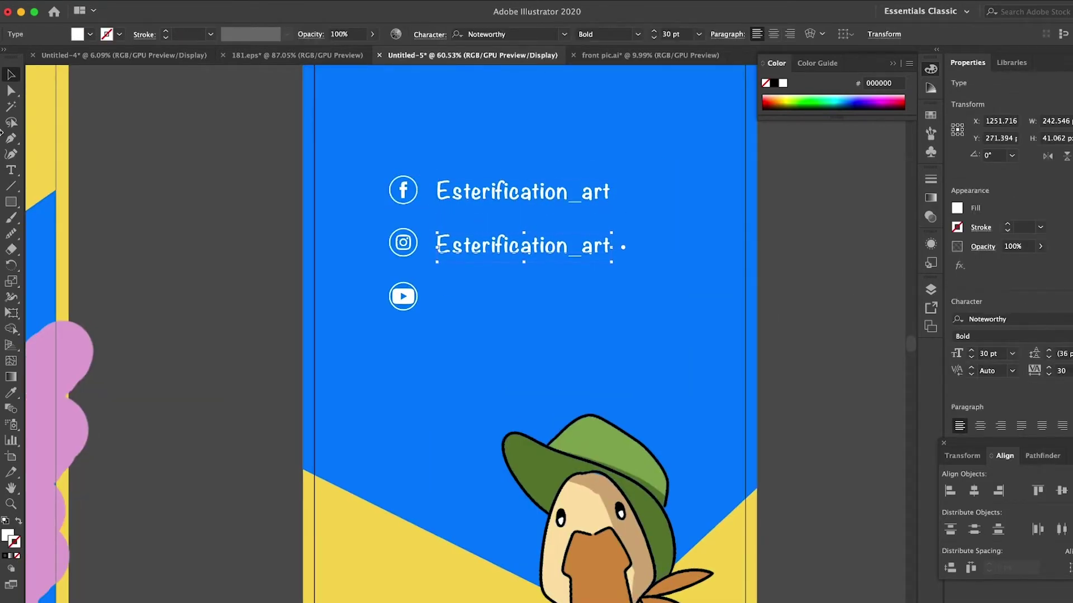
{"action": "left_click_drag", "start_coordinate": [436, 246], "coordinate": [451, 245]}
{"action": "type", "text": "e"}
{"action": "key", "text": "Escape"}
{"action": "key", "text": "ctrl+d"}
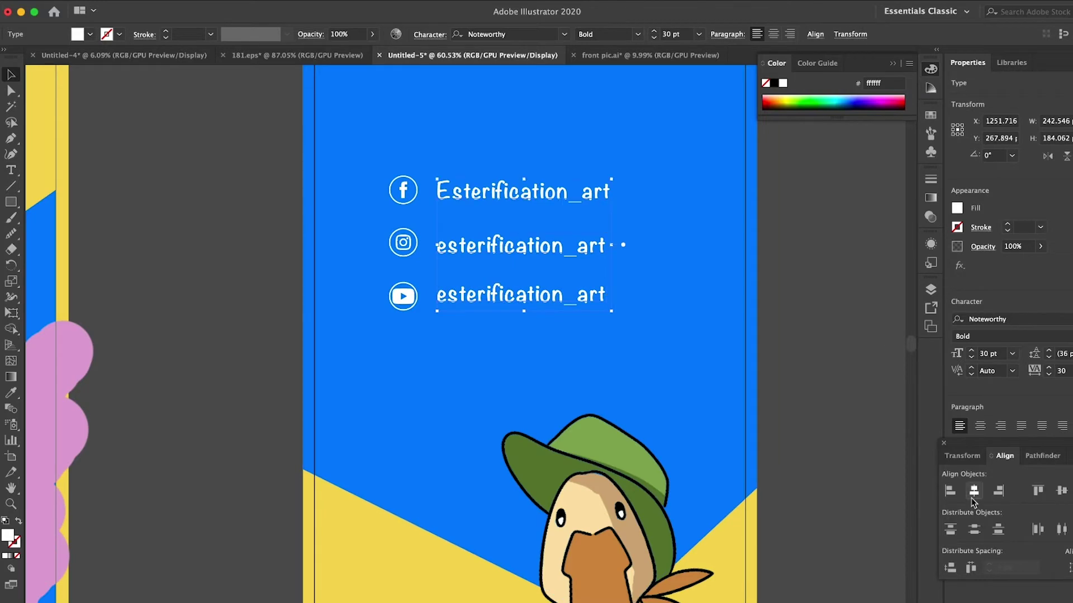
{"action": "key", "text": "ctrl+alt+0"}
{"action": "scroll", "coordinate": [503, 279], "scroll_direction": "up", "scroll_amount": 3, "text": "alt"}
- Shift the handles and icons right and set the handles in Open Sans Semibold
{"action": "left_click", "coordinate": [962, 336]}
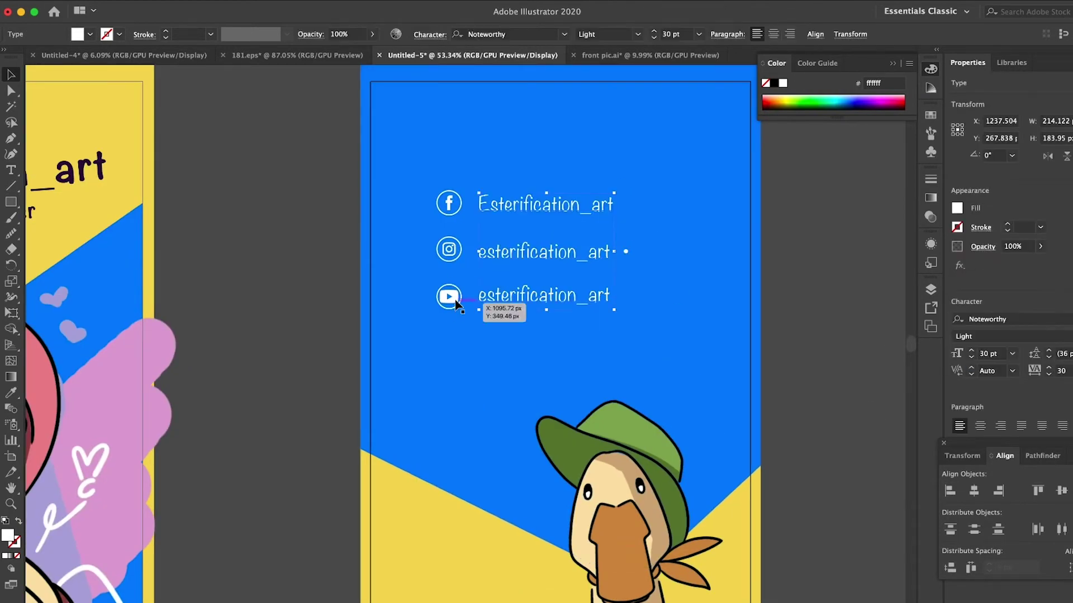
{"action": "left_click_drag", "start_coordinate": [456, 305], "coordinate": [446, 249]}
{"action": "left_click_drag", "start_coordinate": [451, 207], "coordinate": [465, 207]}
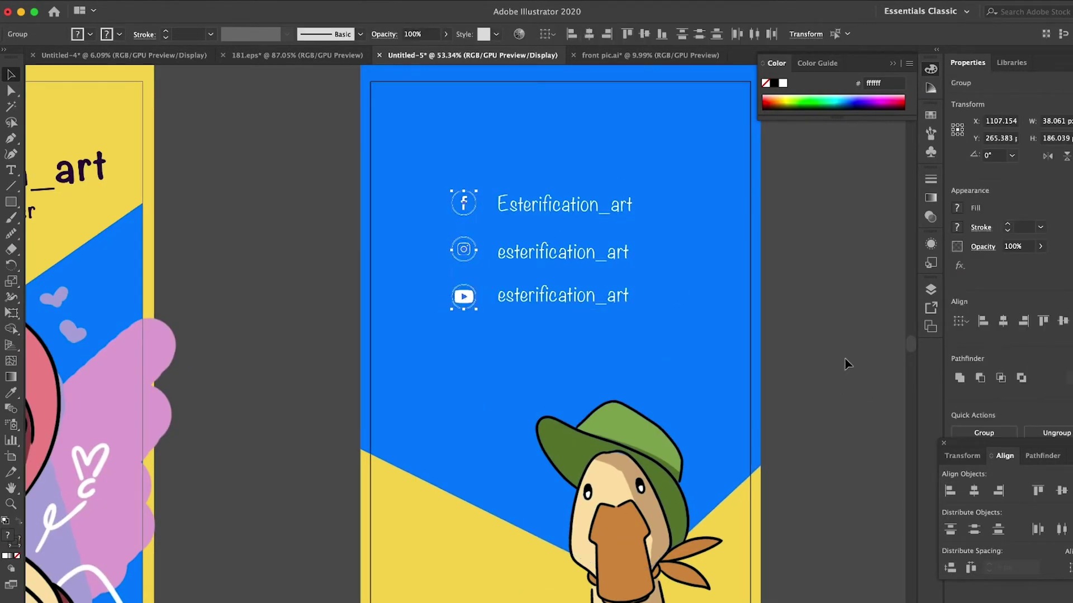
{"action": "key", "text": "ctrl+alt+0"}
{"action": "scroll", "coordinate": [827, 367], "scroll_direction": "up", "scroll_amount": 3, "text": "alt"}
{"action": "left_click", "coordinate": [995, 319]}
{"action": "type", "text": "open"}
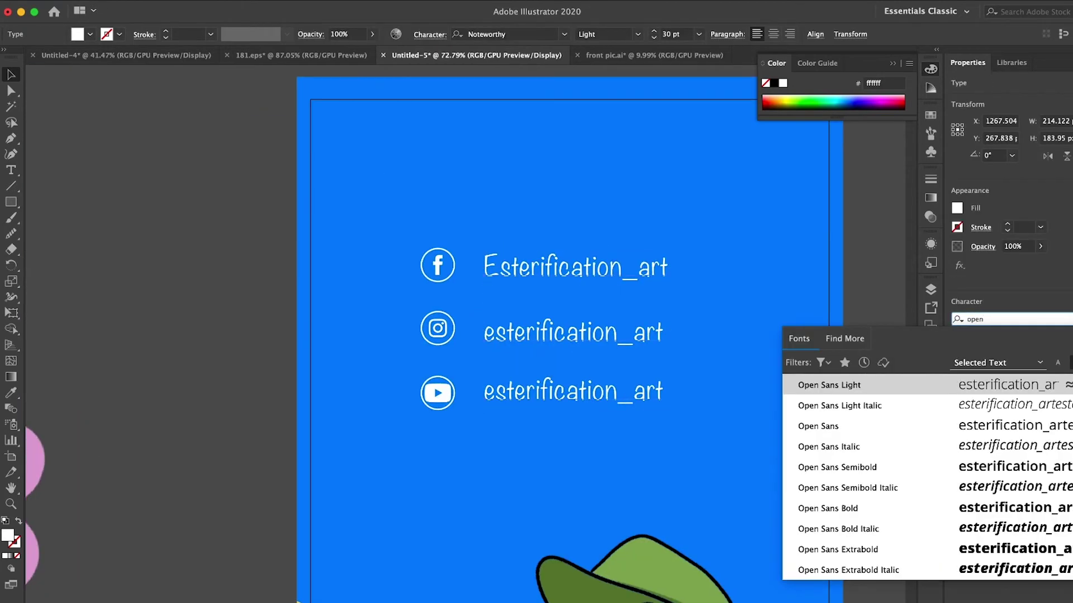
{"action": "left_click", "coordinate": [837, 467]}
- Align the three icon-and-handle rows and slightly resize the rotated duck picture
{"action": "left_click_drag", "start_coordinate": [601, 303], "coordinate": [625, 176]}
{"action": "left_click_drag", "start_coordinate": [519, 344], "coordinate": [519, 342]}
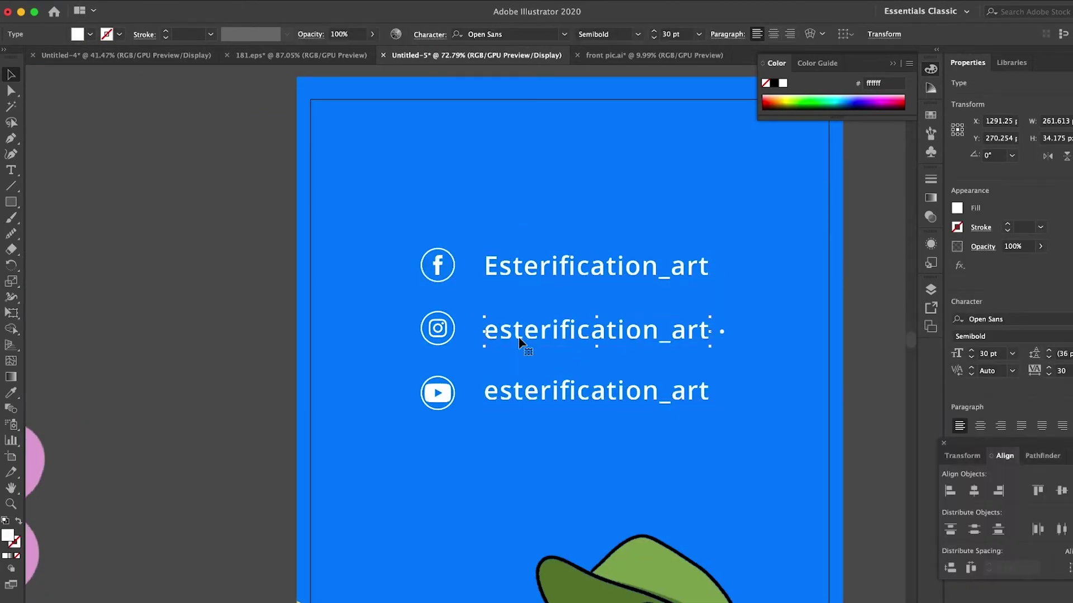
{"action": "left_click", "coordinate": [244, 283]}
{"action": "scroll", "coordinate": [517, 283], "scroll_direction": "down", "scroll_amount": 4}
{"action": "left_click", "coordinate": [475, 219]}
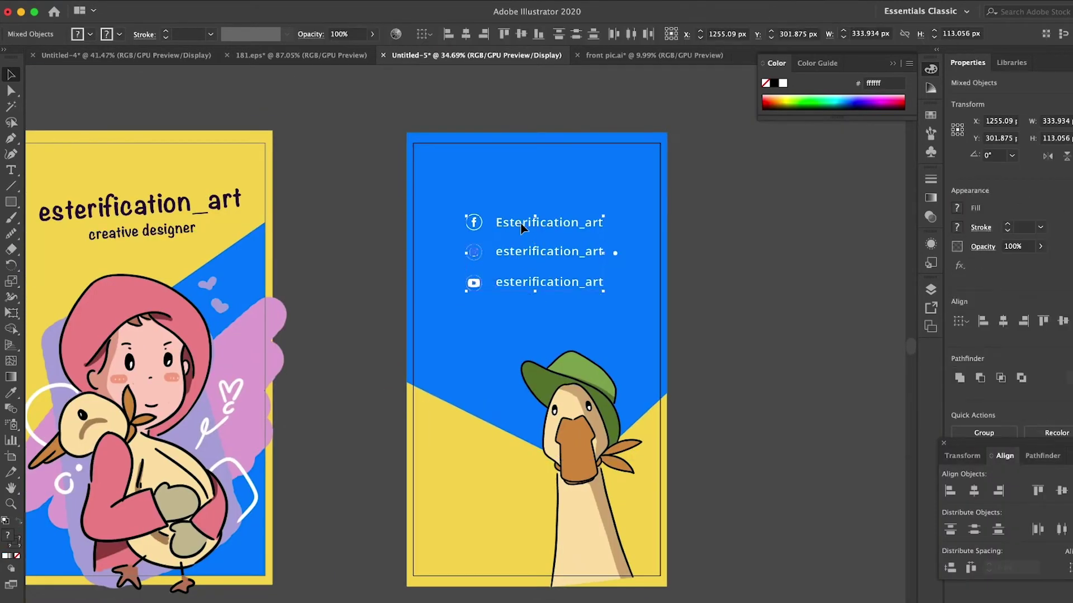
{"action": "left_click_drag", "start_coordinate": [475, 219], "coordinate": [466, 220]}
{"action": "left_click", "coordinate": [720, 303]}
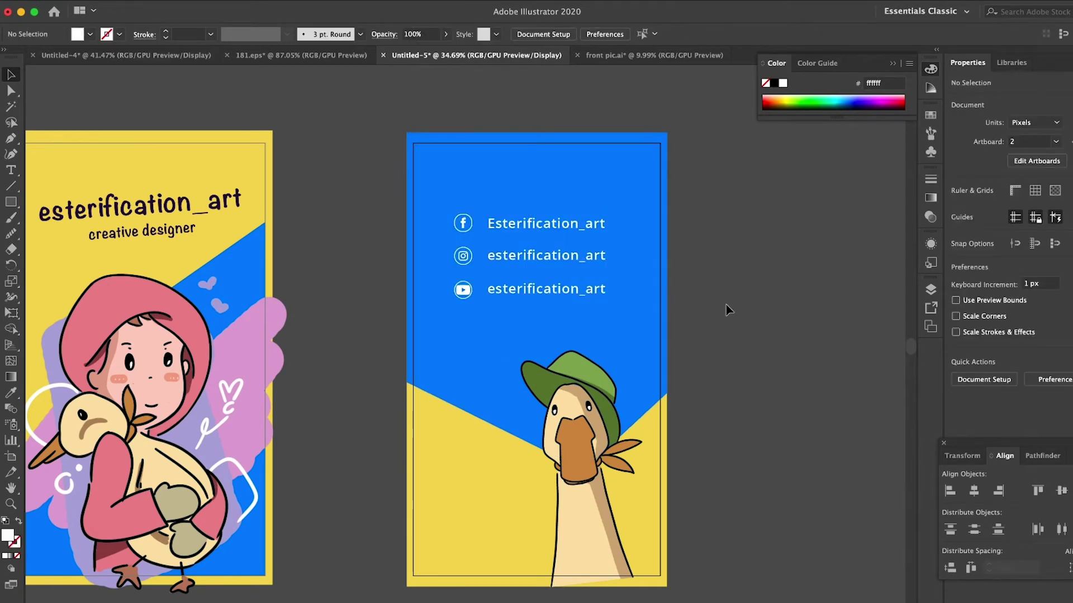
{"action": "left_click", "coordinate": [651, 368]}
{"action": "left_click_drag", "start_coordinate": [646, 115], "coordinate": [650, 114]}
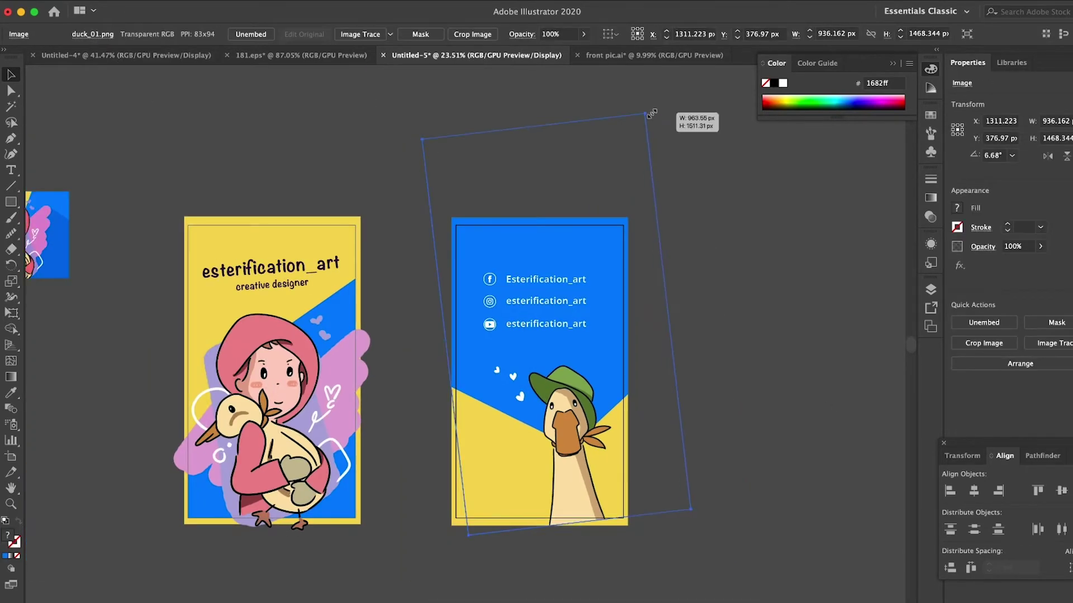
{"action": "left_click", "coordinate": [725, 341]}
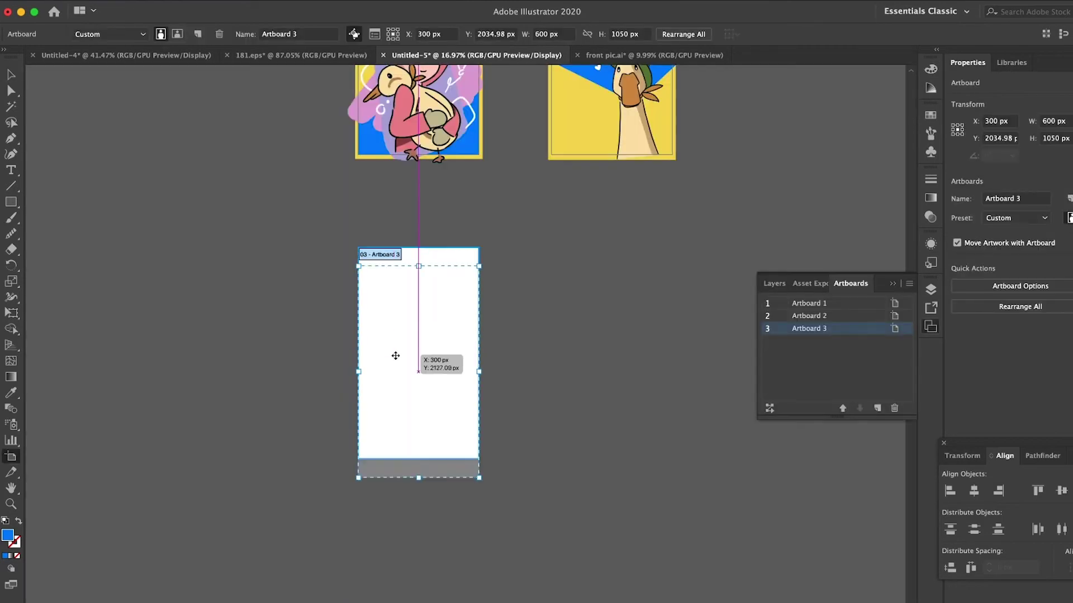
- Place Artboard 3 below the first poster and cover it with a poster-yellow rectangle
{"action": "left_click_drag", "start_coordinate": [396, 356], "coordinate": [395, 361]}
{"action": "key", "text": "Escape"}
{"action": "scroll", "coordinate": [562, 350], "scroll_direction": "up", "scroll_amount": 3}
{"action": "scroll", "coordinate": [563, 350], "scroll_direction": "up", "scroll_amount": 2}
{"action": "scroll", "coordinate": [561, 346], "scroll_direction": "down", "scroll_amount": 2}
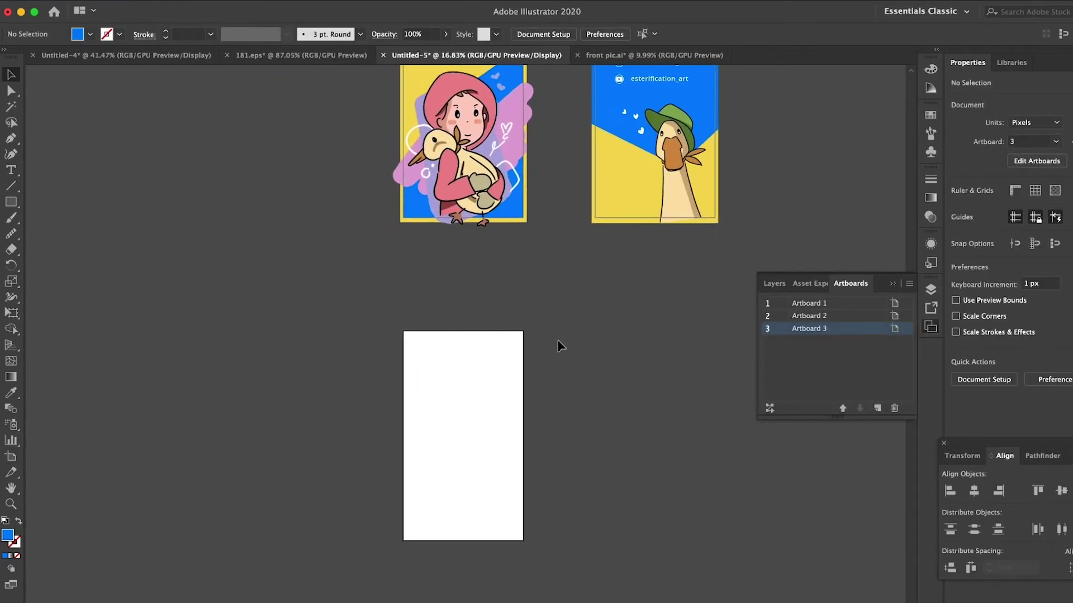
{"action": "key", "text": "m"}
{"action": "left_click_drag", "start_coordinate": [505, 533], "coordinate": [526, 548]}
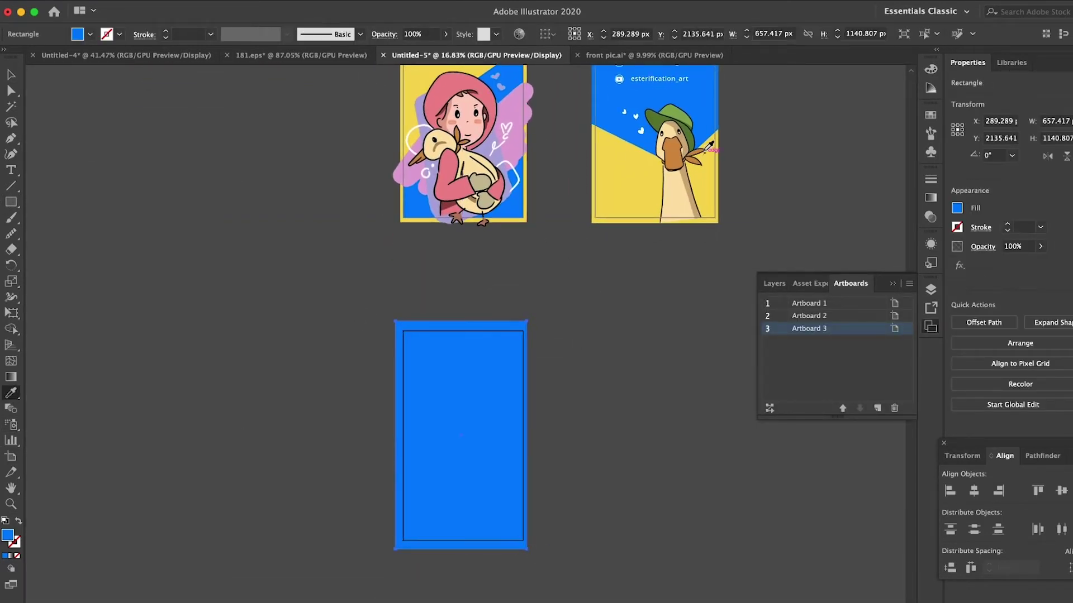
{"action": "left_click", "coordinate": [613, 217]}
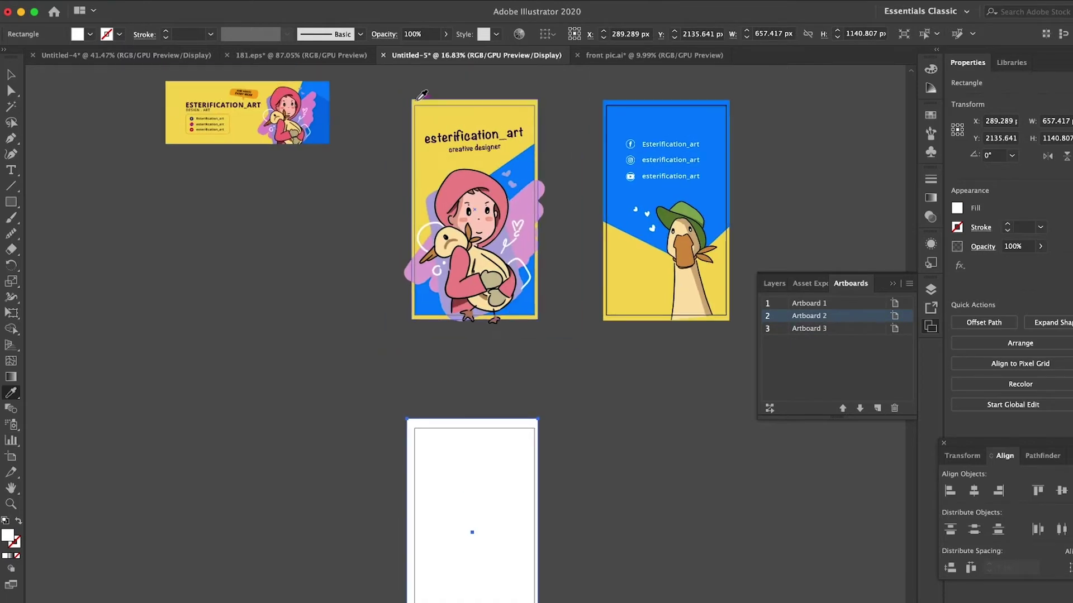
{"action": "left_click", "coordinate": [503, 236]}
- Move the girl-and-duck picture onto Artboard 3 and shrink it
{"action": "scroll", "coordinate": [438, 451], "scroll_direction": "up", "scroll_amount": 5}
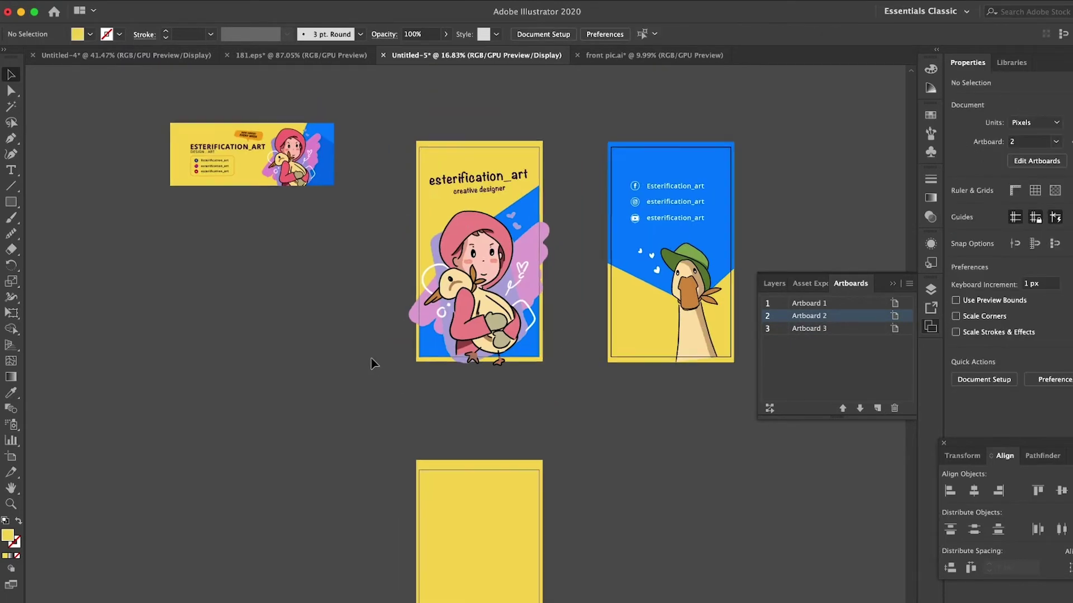
{"action": "left_click_drag", "start_coordinate": [475, 252], "coordinate": [505, 500]}
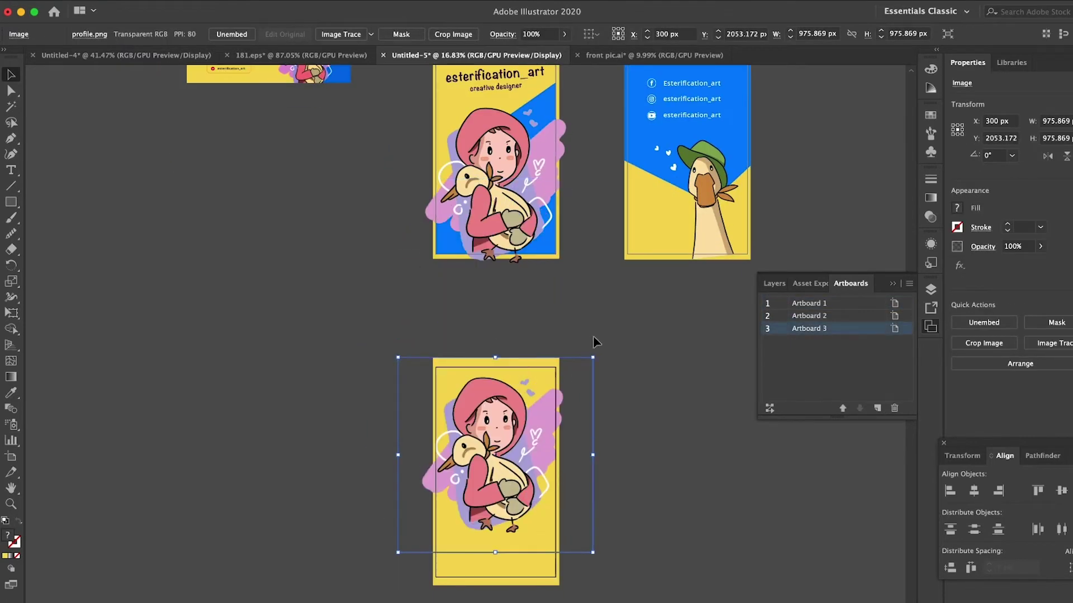
{"action": "left_click_drag", "start_coordinate": [579, 363], "coordinate": [568, 369]}
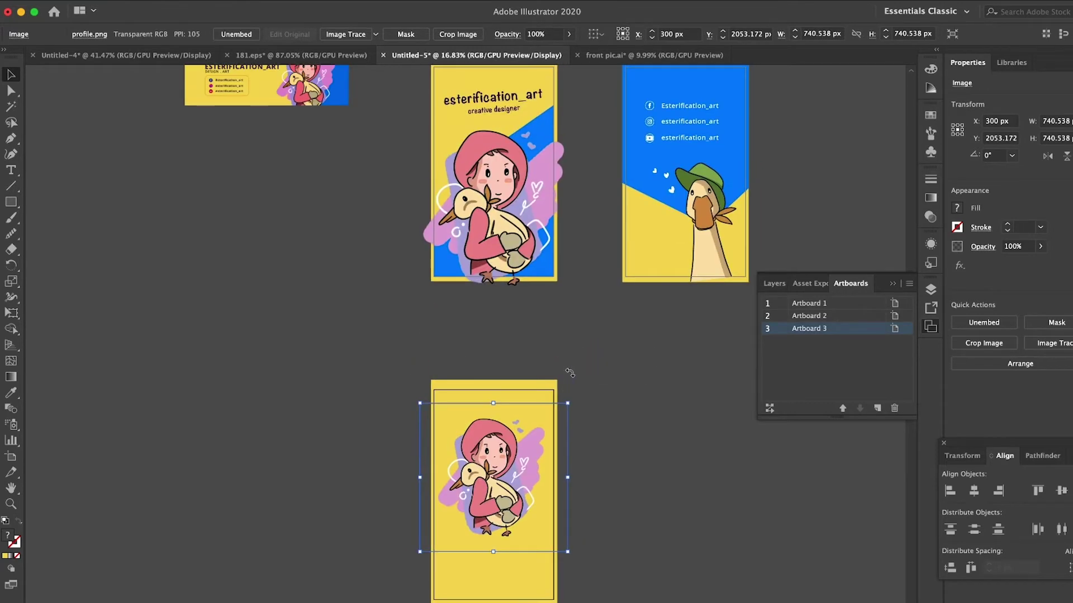
{"action": "scroll", "coordinate": [570, 372], "scroll_direction": "down", "scroll_amount": 1}
{"action": "scroll", "coordinate": [571, 371], "scroll_direction": "up", "scroll_amount": 3}
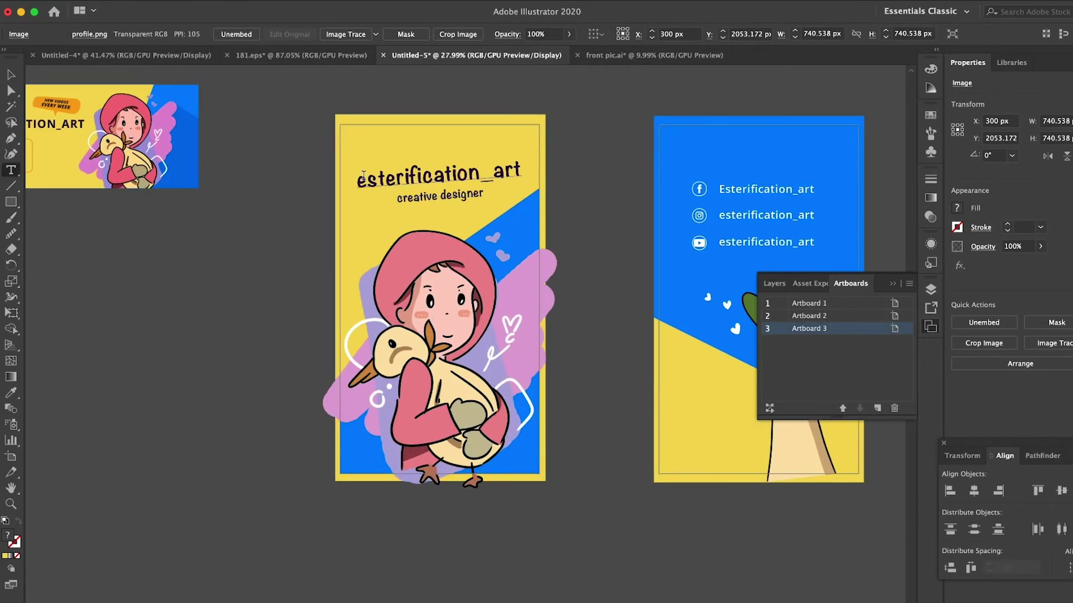
- Change the first poster's title to begin with a capital E
{"action": "left_click", "coordinate": [363, 175]}
{"action": "key", "text": "BackSpace"}
{"action": "type", "text": "E"}
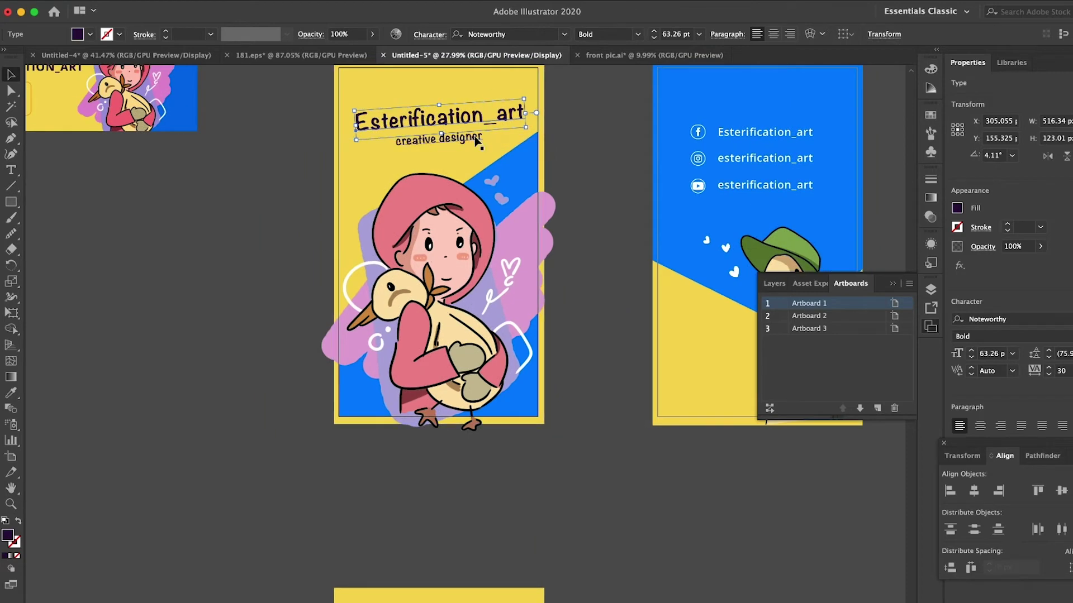
- Move the title to Artboard 3's bottom and draw a circle filled with the artwork's blue
{"action": "left_click_drag", "start_coordinate": [515, 351], "coordinate": [571, 454]}
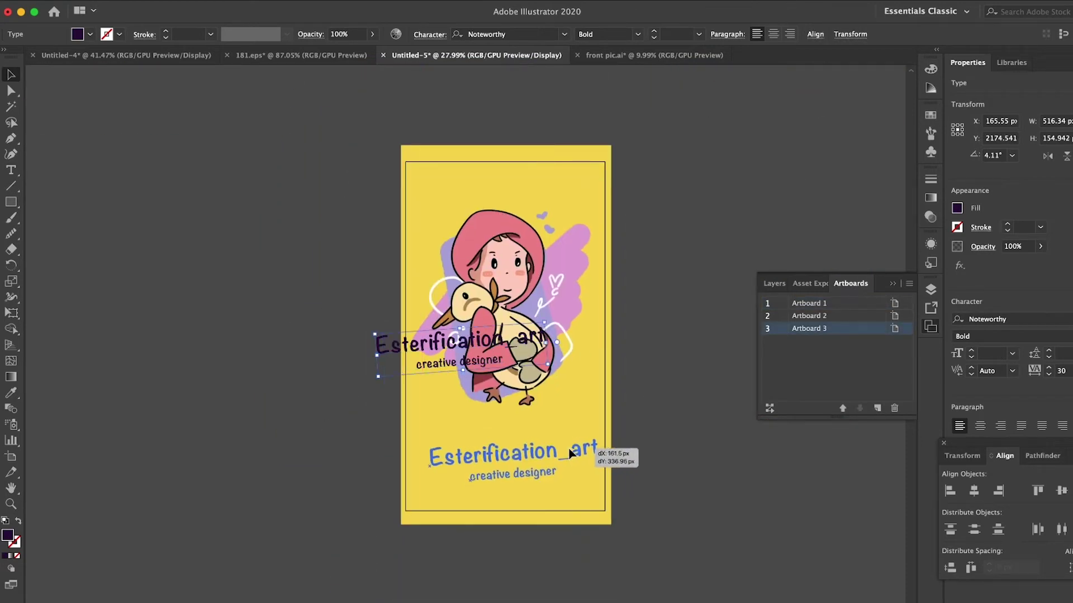
{"action": "left_click", "coordinate": [11, 201]}
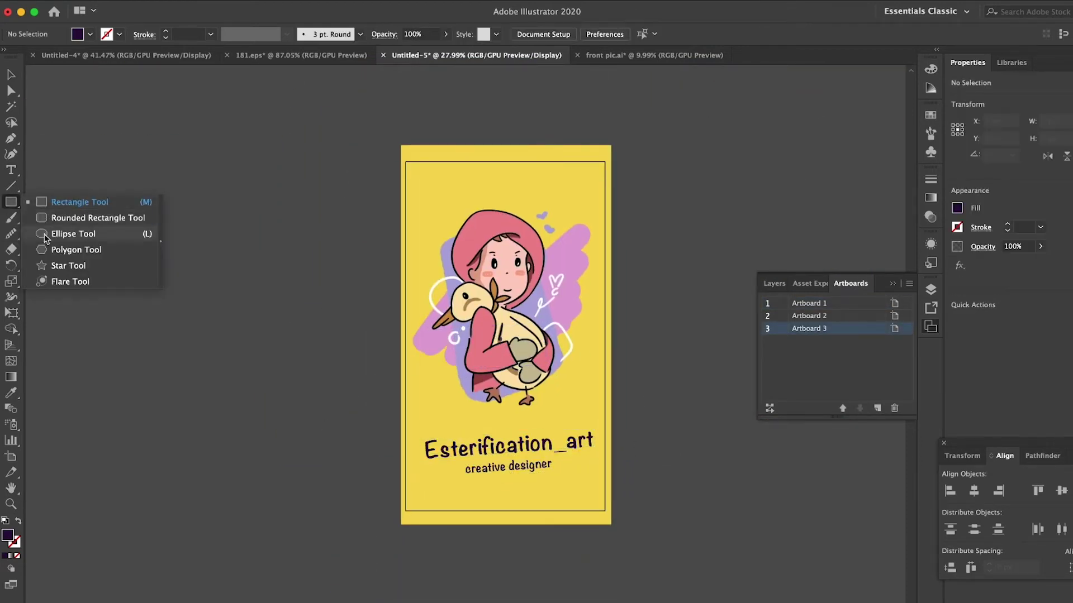
{"action": "left_click", "coordinate": [62, 233]}
{"action": "left_click_drag", "start_coordinate": [174, 215], "coordinate": [372, 414]}
{"action": "scroll", "coordinate": [355, 419], "scroll_direction": "down", "scroll_amount": 2}
{"action": "key", "text": "i"}
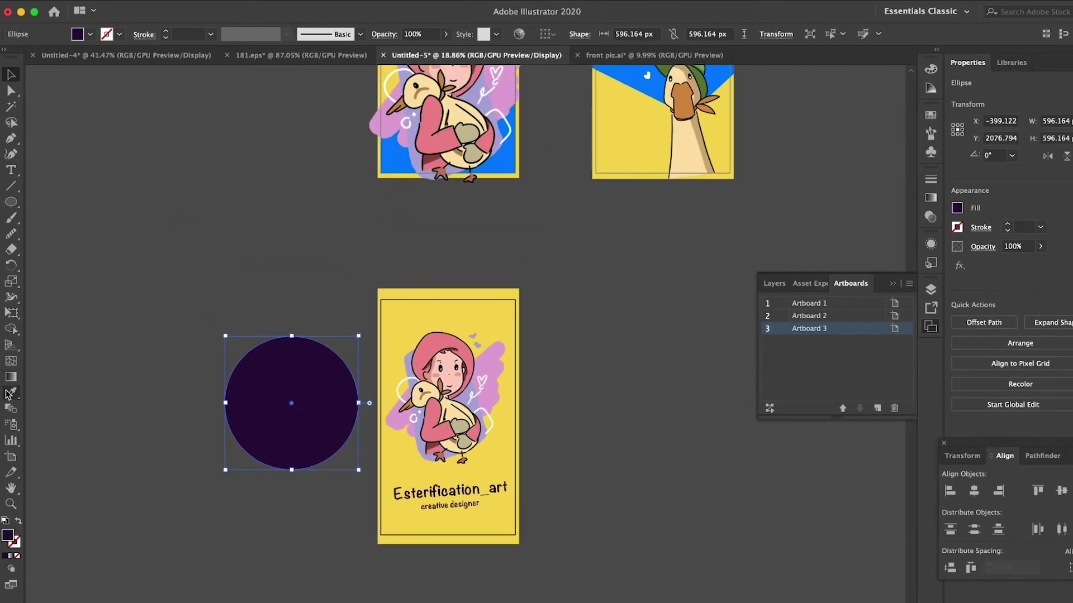
{"action": "left_click", "coordinate": [447, 140]}
{"action": "scroll", "coordinate": [265, 84], "scroll_direction": "up", "scroll_amount": 2}
{"action": "left_click", "coordinate": [265, 84]}
- Move the blue circle onto the third poster and send it to the back
{"action": "key", "text": "v"}
{"action": "scroll", "coordinate": [326, 455], "scroll_direction": "down", "scroll_amount": 2}
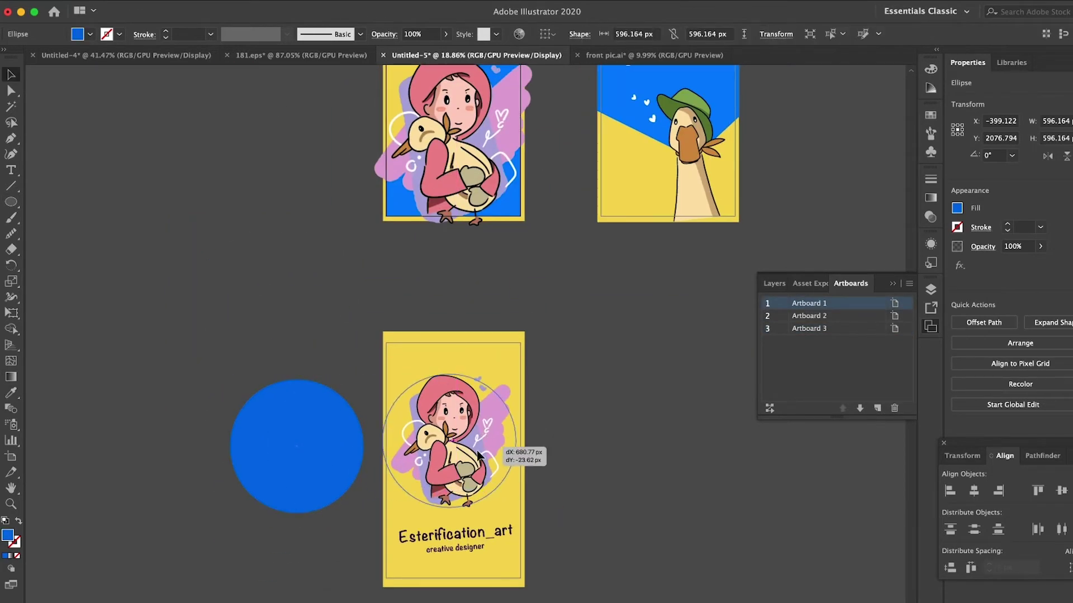
{"action": "left_click_drag", "start_coordinate": [478, 455], "coordinate": [479, 438]}
{"action": "right_click", "coordinate": [511, 442]}
{"action": "left_click", "coordinate": [693, 581]}
{"action": "left_click", "coordinate": [615, 520]}
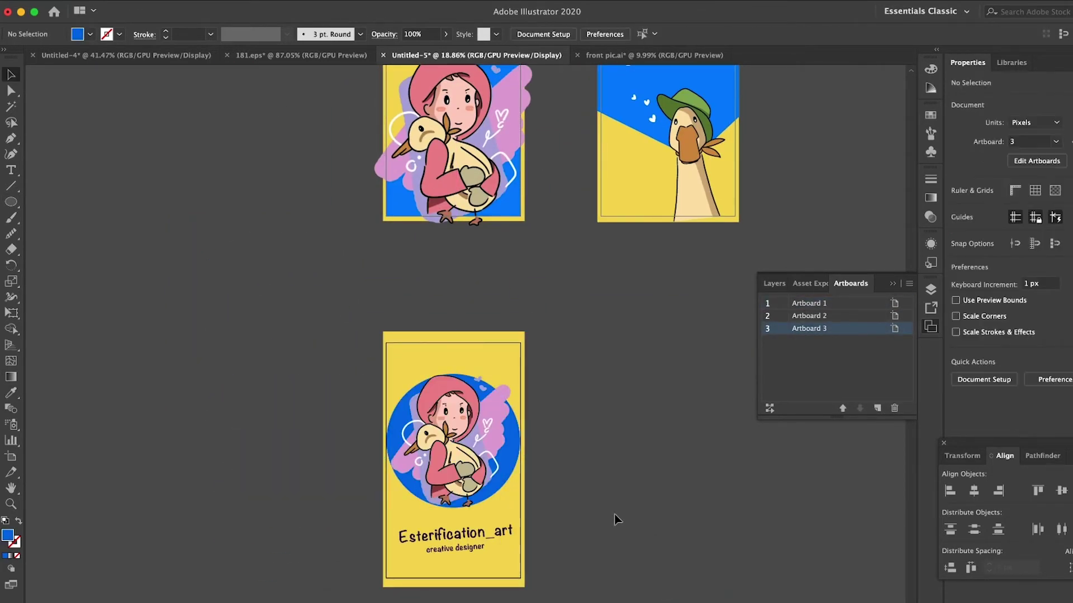
{"action": "scroll", "coordinate": [614, 520], "scroll_direction": "up", "scroll_amount": 3}
- Shrink the blue circle to sit just behind the girl
{"action": "left_click", "coordinate": [514, 371]}
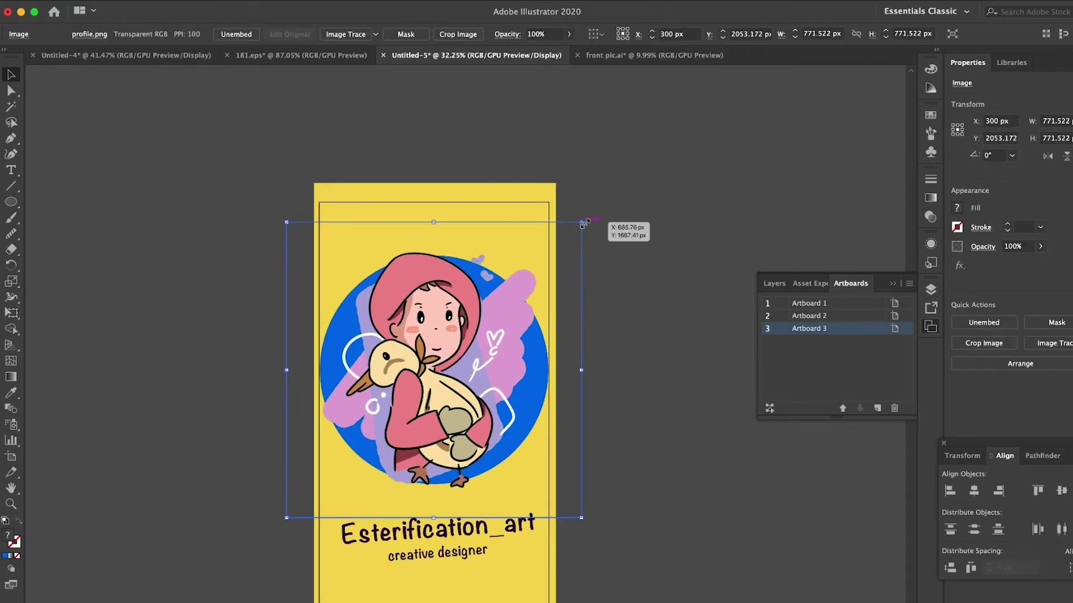
{"action": "left_click", "coordinate": [543, 305]}
{"action": "left_click_drag", "start_coordinate": [547, 256], "coordinate": [538, 259]}
{"action": "left_click", "coordinate": [612, 298]}
{"action": "scroll", "coordinate": [611, 296], "scroll_direction": "down", "scroll_amount": 3}
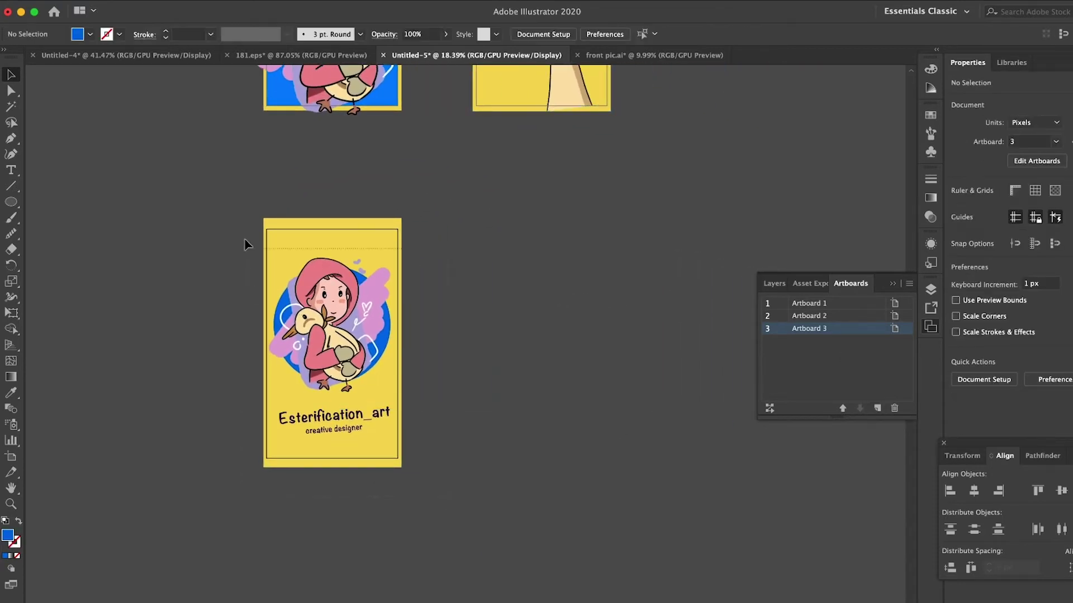
- Add a fourth artboard and place it beside the third poster
{"action": "left_click", "coordinate": [877, 408]}
{"action": "key", "text": "shift+o"}
{"action": "left_click_drag", "start_coordinate": [436, 295], "coordinate": [508, 291]}
{"action": "key", "text": "Escape"}
{"action": "scroll", "coordinate": [430, 302], "scroll_direction": "up", "scroll_amount": 3}
{"action": "scroll", "coordinate": [430, 302], "scroll_direction": "right", "scroll_amount": 2}
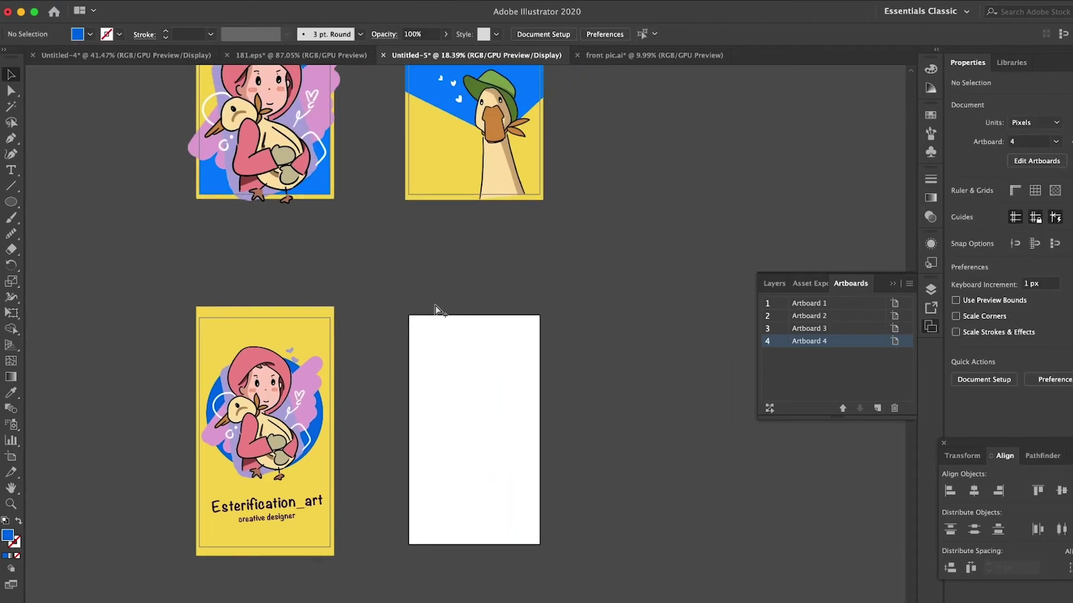
- Paste duck_01.png onto the fourth artboard, rotated to tilt the other way
{"action": "key", "text": "ctrl+v"}
{"action": "left_click_drag", "start_coordinate": [480, 411], "coordinate": [481, 488]}
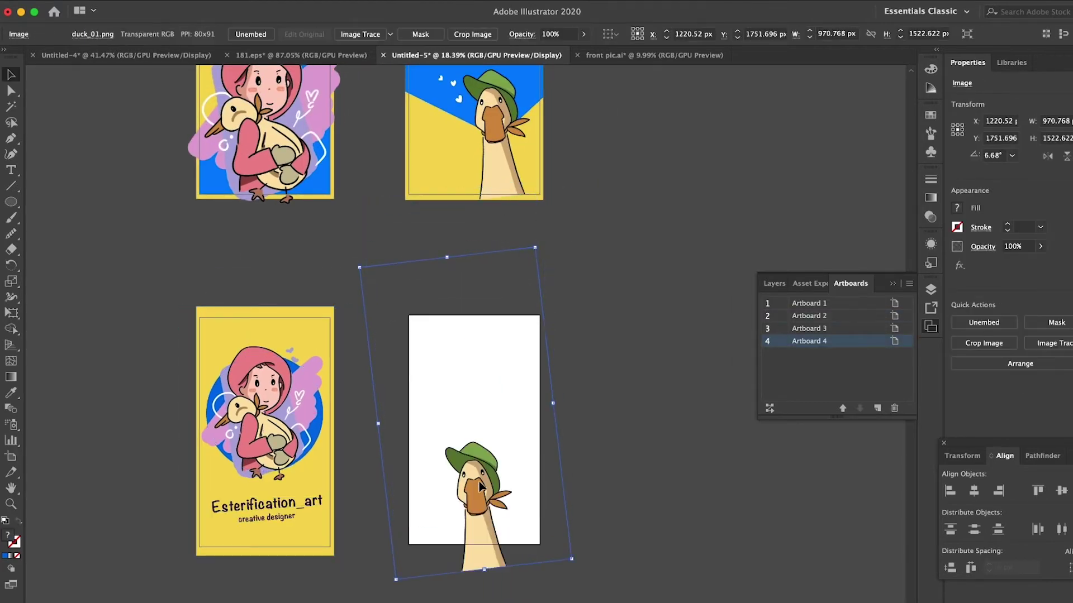
{"action": "left_click_drag", "start_coordinate": [584, 272], "coordinate": [585, 272]}
{"action": "mouse_move", "coordinate": [519, 492]}
{"action": "left_mouse_down"}
{"action": "mouse_move", "coordinate": [539, 484]}
{"action": "mouse_move", "coordinate": [489, 455]}
{"action": "left_mouse_up"}
{"action": "left_click", "coordinate": [667, 402]}
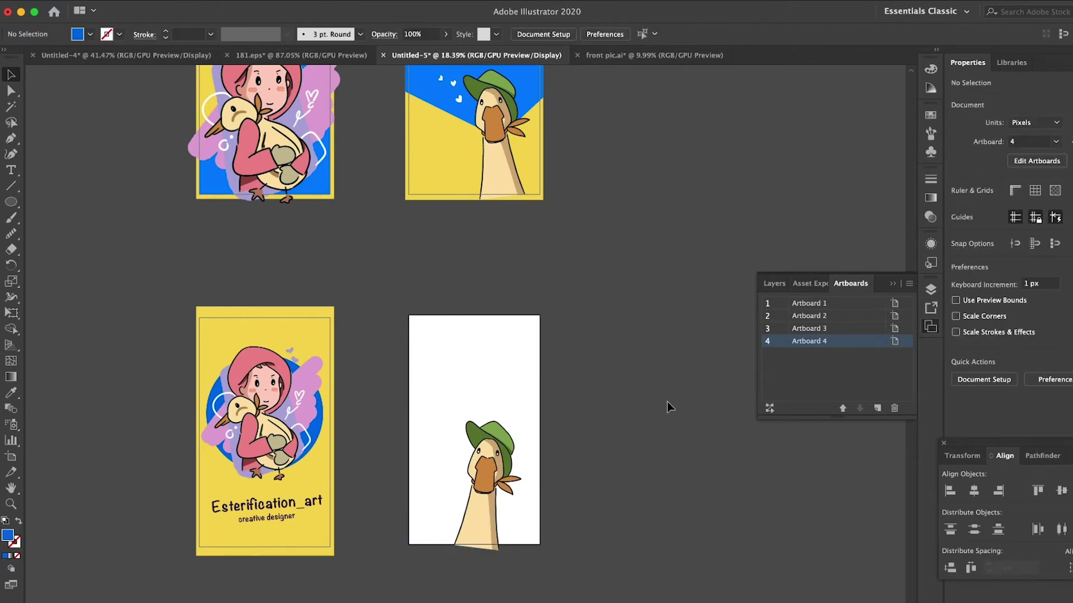
- Copy the yellow background rectangle onto the fourth artboard and send it behind the duck
{"action": "left_click", "coordinate": [327, 386]}
{"action": "key", "text": "ctrl+c"}
{"action": "key", "text": "ctrl+v"}
{"action": "left_click_drag", "start_coordinate": [479, 252], "coordinate": [475, 338]}
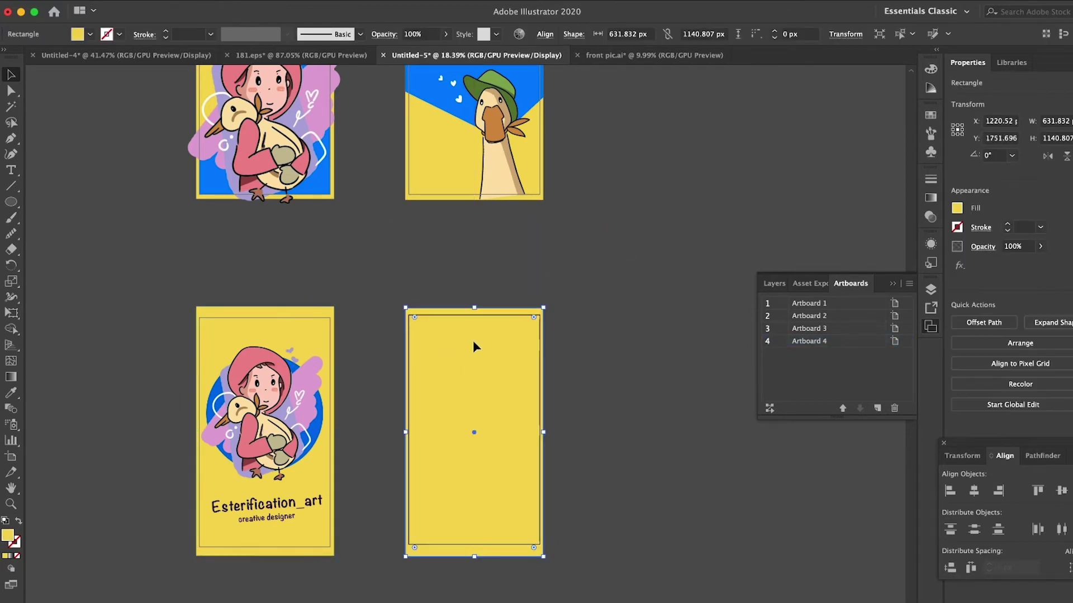
{"action": "right_click", "coordinate": [474, 346]}
{"action": "left_click", "coordinate": [614, 509]}
{"action": "right_click", "coordinate": [522, 313]}
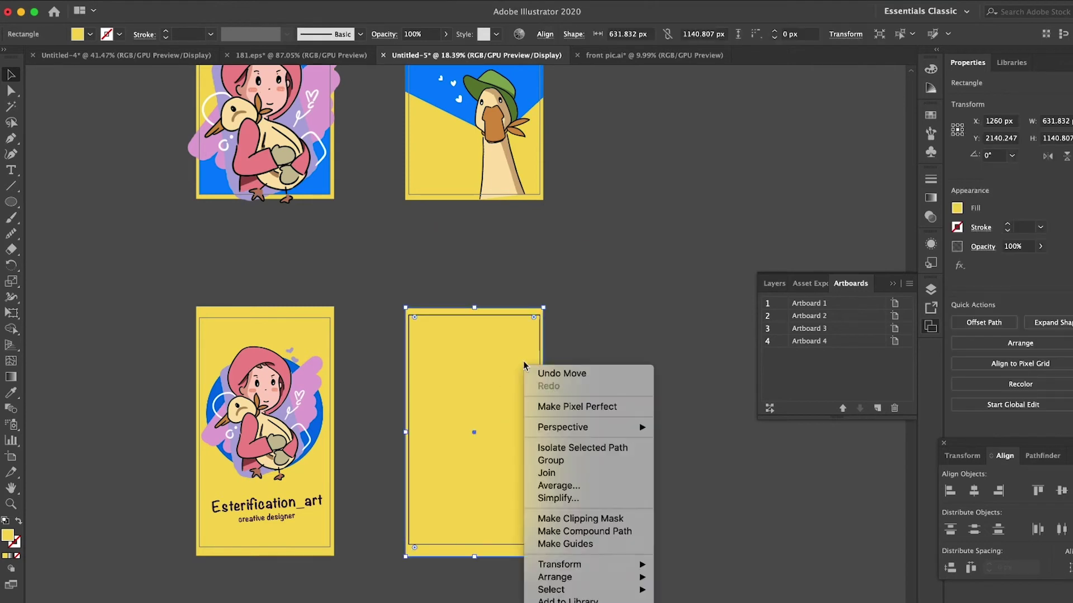
{"action": "left_click", "coordinate": [670, 595]}
{"action": "left_click", "coordinate": [129, 257]}
- Draw a large circle on the fourth poster and eyedropper the third poster's blue onto it
{"action": "key", "text": "l"}
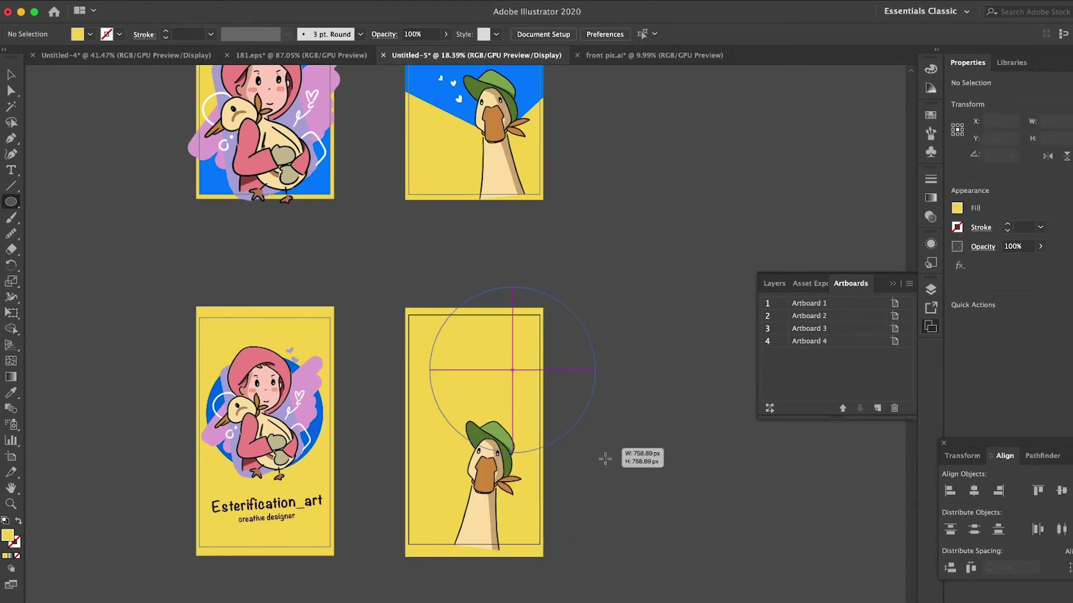
{"action": "left_click_drag", "start_coordinate": [605, 458], "coordinate": [648, 504]}
{"action": "key", "text": "v"}
{"action": "left_click_drag", "start_coordinate": [598, 444], "coordinate": [597, 444]}
{"action": "key", "text": "i"}
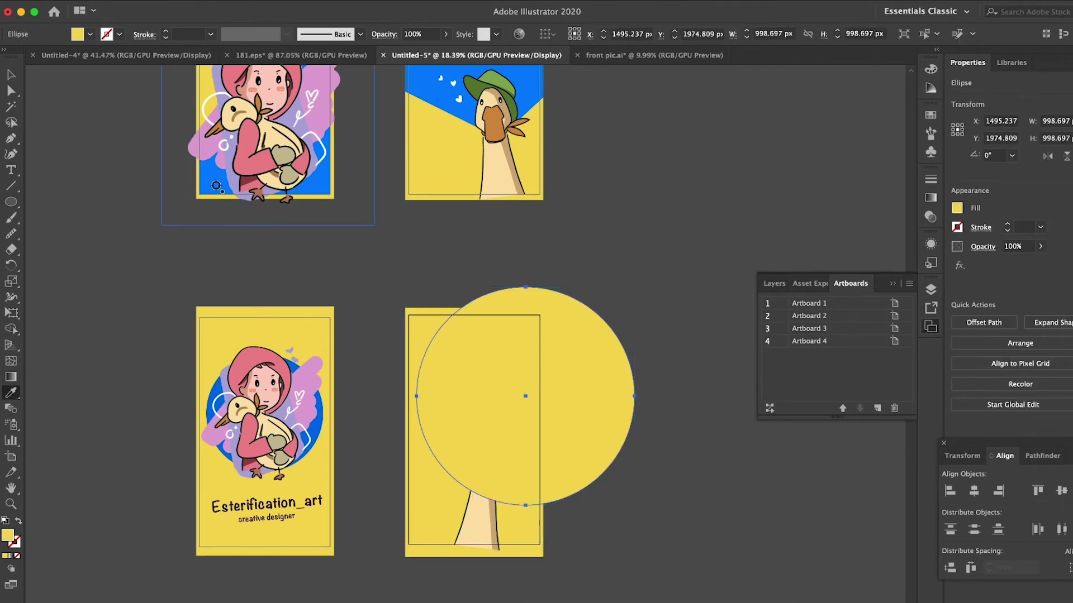
{"action": "left_click", "coordinate": [217, 186]}
{"action": "left_click", "coordinate": [217, 394]}
{"action": "scroll", "coordinate": [217, 394], "scroll_direction": "down", "scroll_amount": 3}
- Select the blue circle with the duck and change their stacking order
{"action": "left_click", "coordinate": [359, 184]}
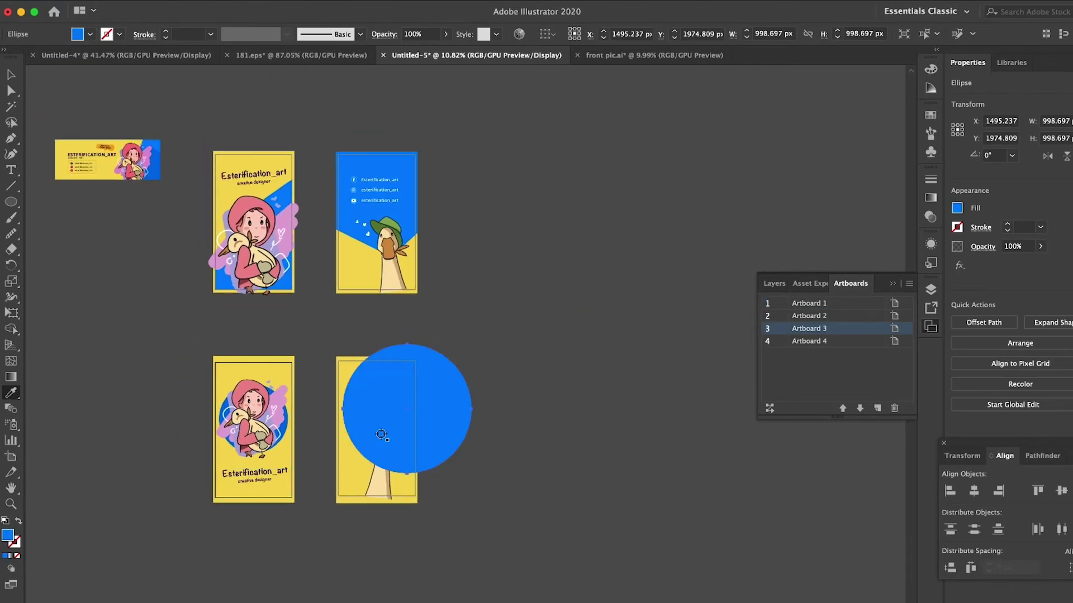
{"action": "key", "text": "v"}
{"action": "scroll", "coordinate": [281, 566], "scroll_direction": "up", "scroll_amount": 5}
{"action": "left_click", "coordinate": [280, 565], "text": "shift"}
{"action": "right_click", "coordinate": [280, 565]}
{"action": "left_click", "coordinate": [458, 602]}
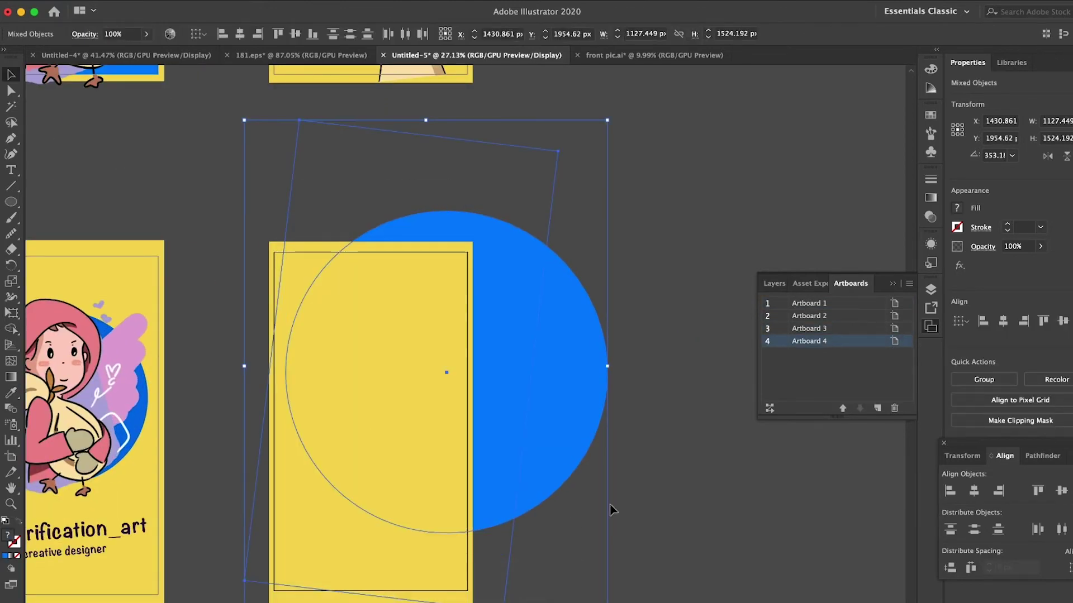
{"action": "left_click", "coordinate": [628, 556]}
- Restack so the blue circle sits above the yellow rectangle and below the duck
{"action": "left_click", "coordinate": [558, 469]}
{"action": "right_click", "coordinate": [324, 559]}
{"action": "left_click", "coordinate": [491, 564]}
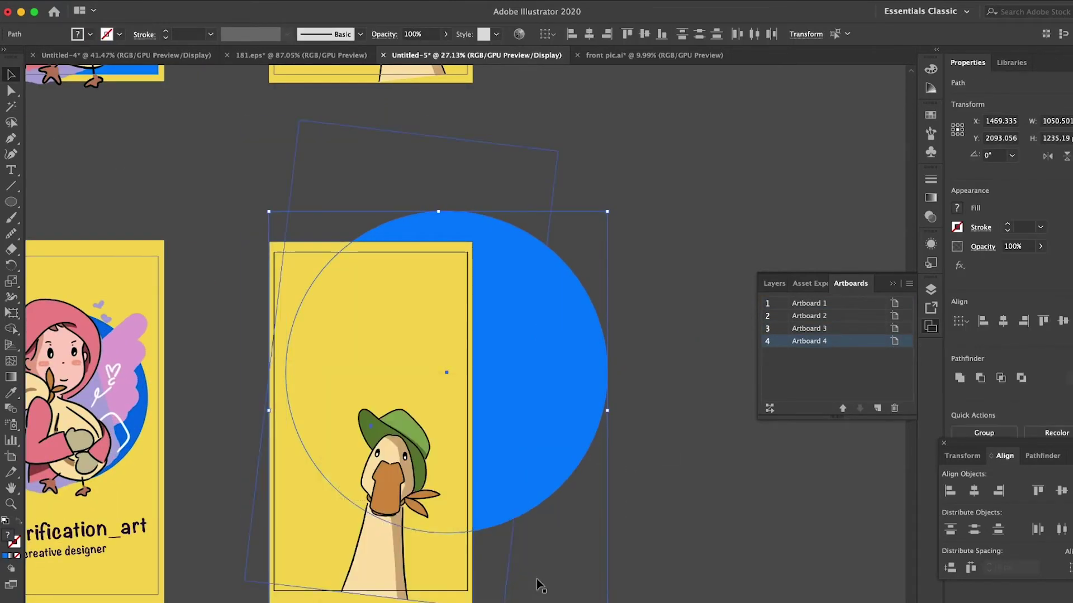
{"action": "left_click", "coordinate": [626, 553]}
{"action": "left_click", "coordinate": [555, 467]}
{"action": "left_click", "coordinate": [387, 558], "text": "shift"}
{"action": "right_click", "coordinate": [386, 558]}
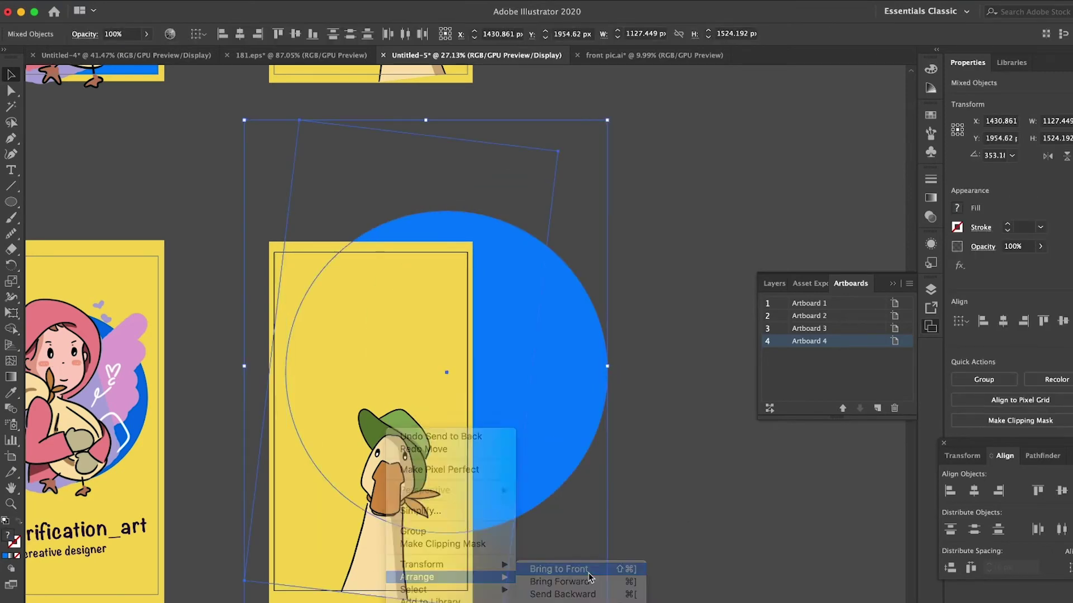
{"action": "left_click", "coordinate": [588, 572]}
{"action": "left_click", "coordinate": [669, 485]}
- Paste the social handles group onto the blue circle, nudge it right, and paste the white stars
{"action": "scroll", "coordinate": [669, 485], "scroll_direction": "left", "scroll_amount": 4}
{"action": "scroll", "coordinate": [669, 485], "scroll_direction": "up", "scroll_amount": 5}
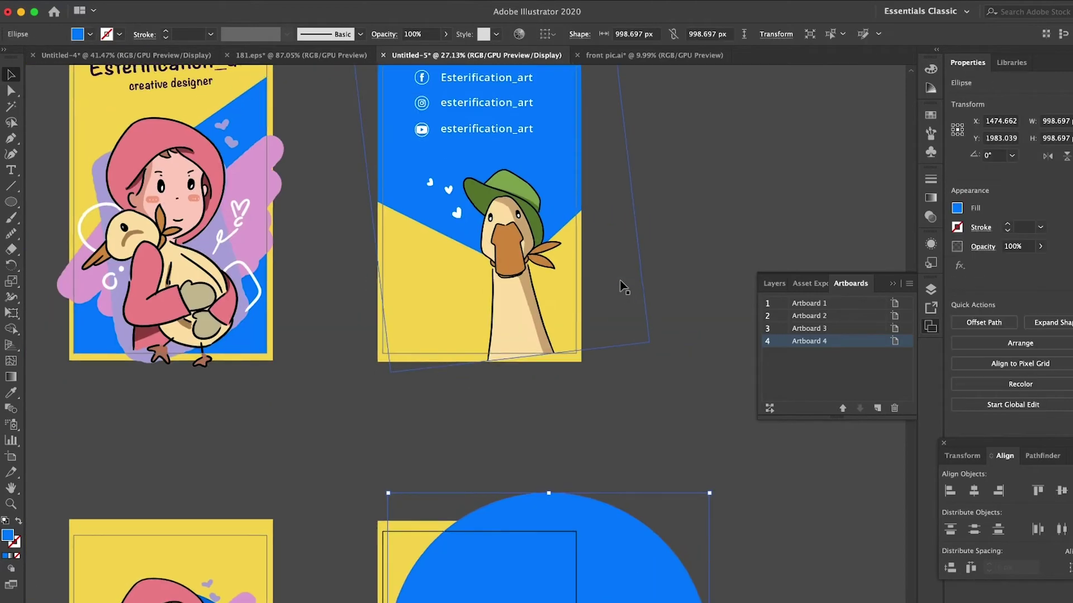
{"action": "left_click", "coordinate": [498, 179]}
{"action": "scroll", "coordinate": [584, 360], "scroll_direction": "down", "scroll_amount": 3}
{"action": "scroll", "coordinate": [582, 361], "scroll_direction": "down", "scroll_amount": 3}
{"action": "key", "text": "ctrl+v"}
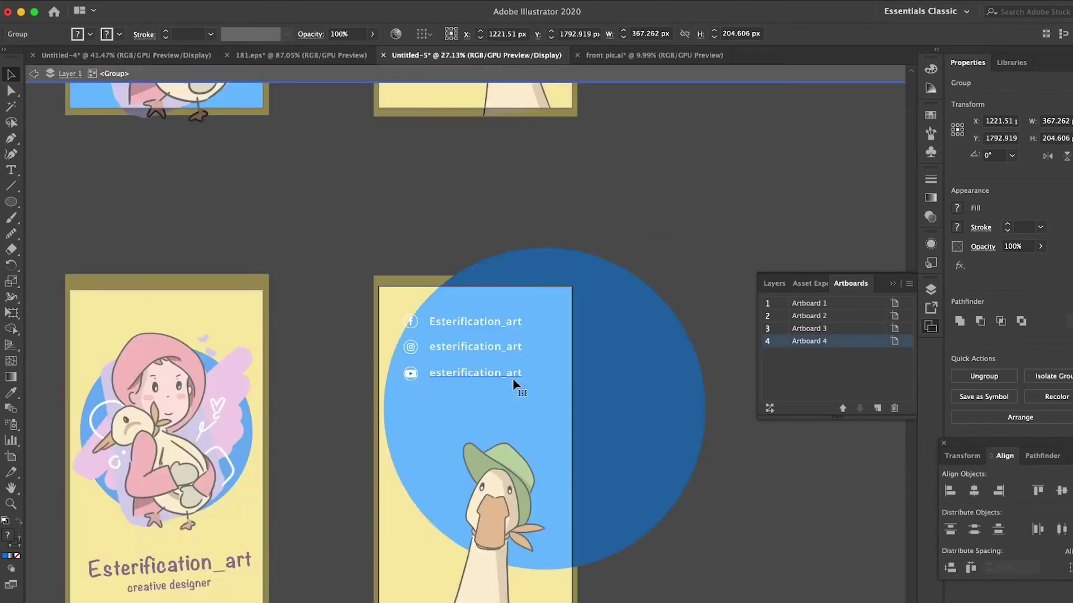
{"action": "left_click", "coordinate": [540, 375]}
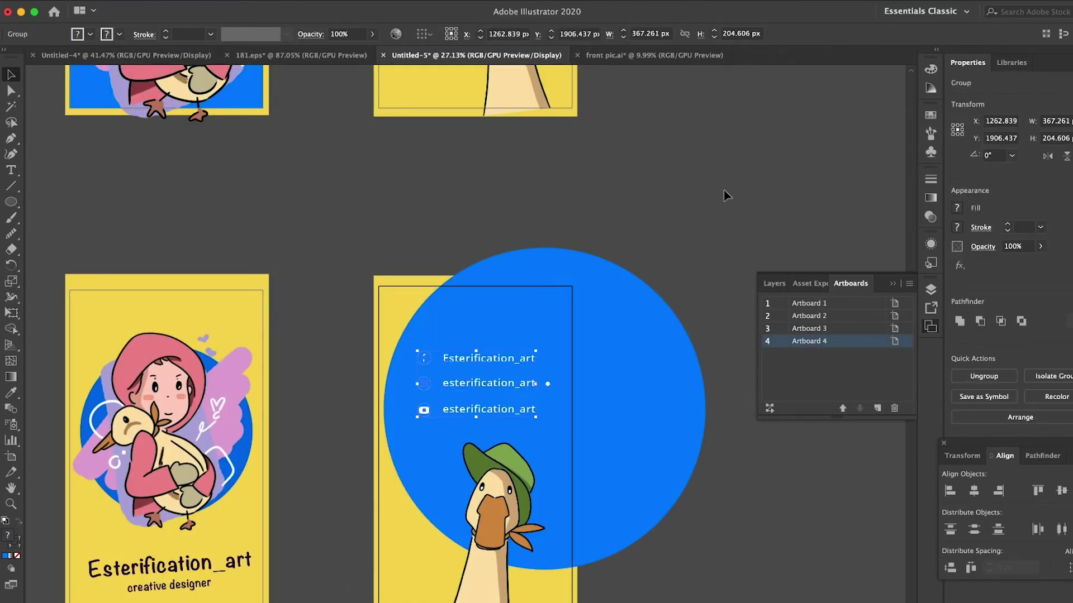
{"action": "left_click_drag", "start_coordinate": [525, 410], "coordinate": [531, 410]}
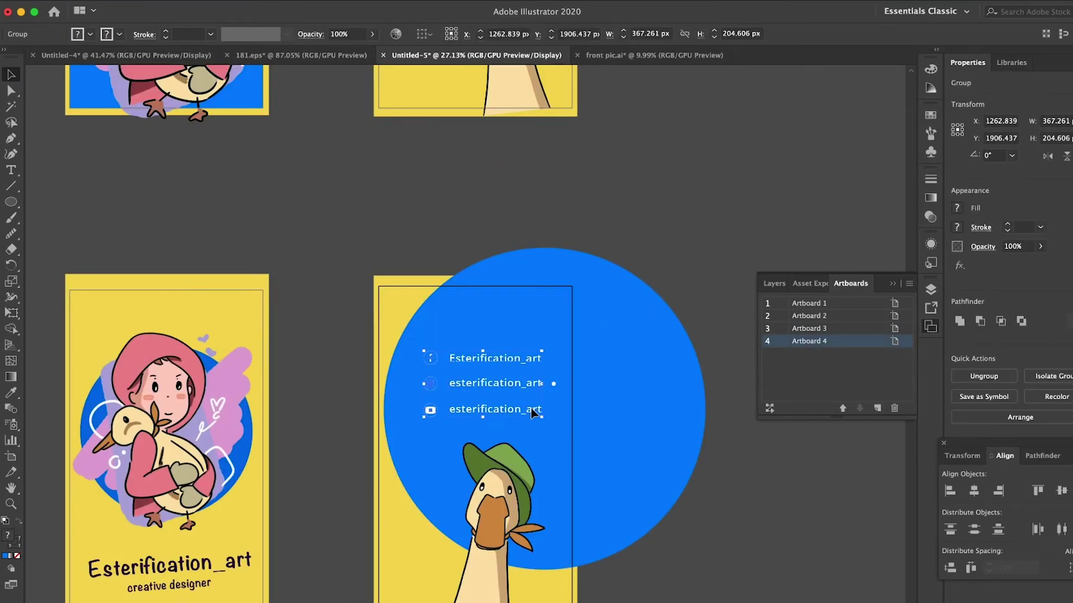
{"action": "left_click", "coordinate": [706, 224]}
{"action": "scroll", "coordinate": [541, 284], "scroll_direction": "down", "scroll_amount": 2}
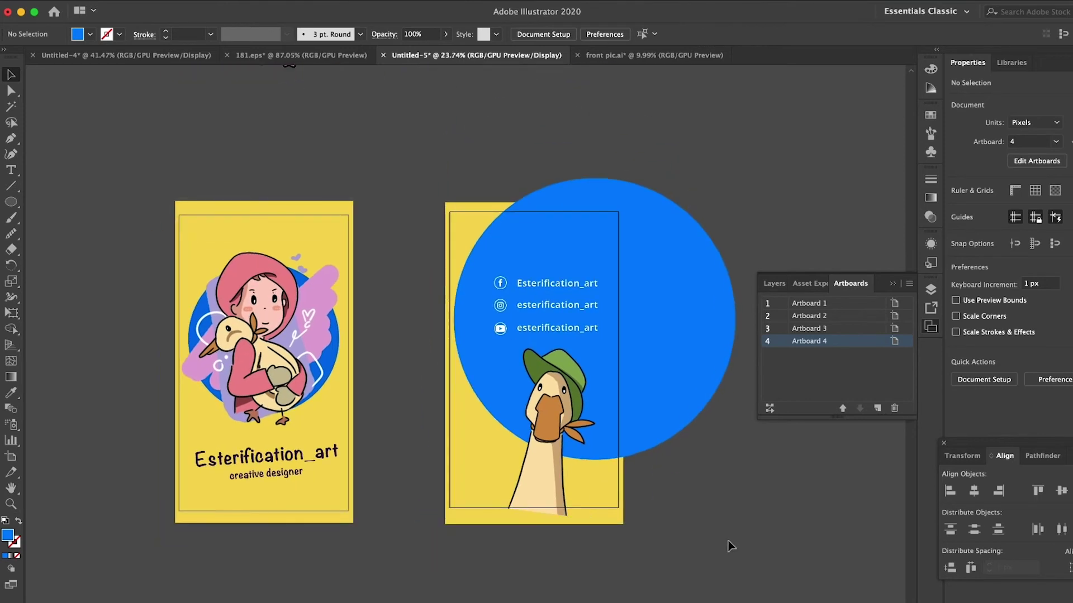
{"action": "key", "text": "ctrl+v"}
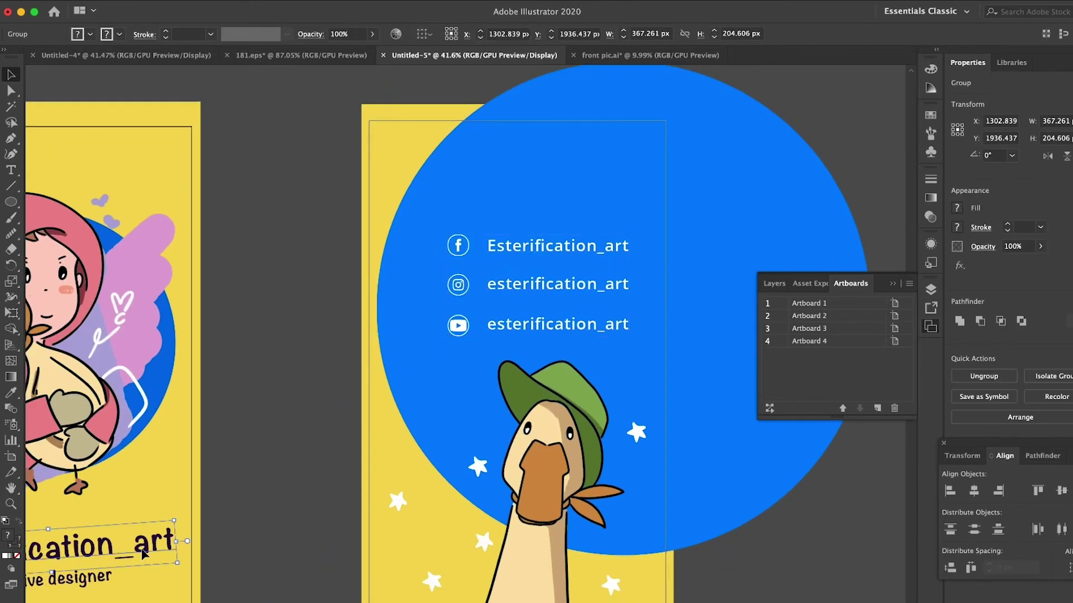
- Recolour the social handles text dark purple (2e1445)
{"action": "double_click", "coordinate": [8, 537]}
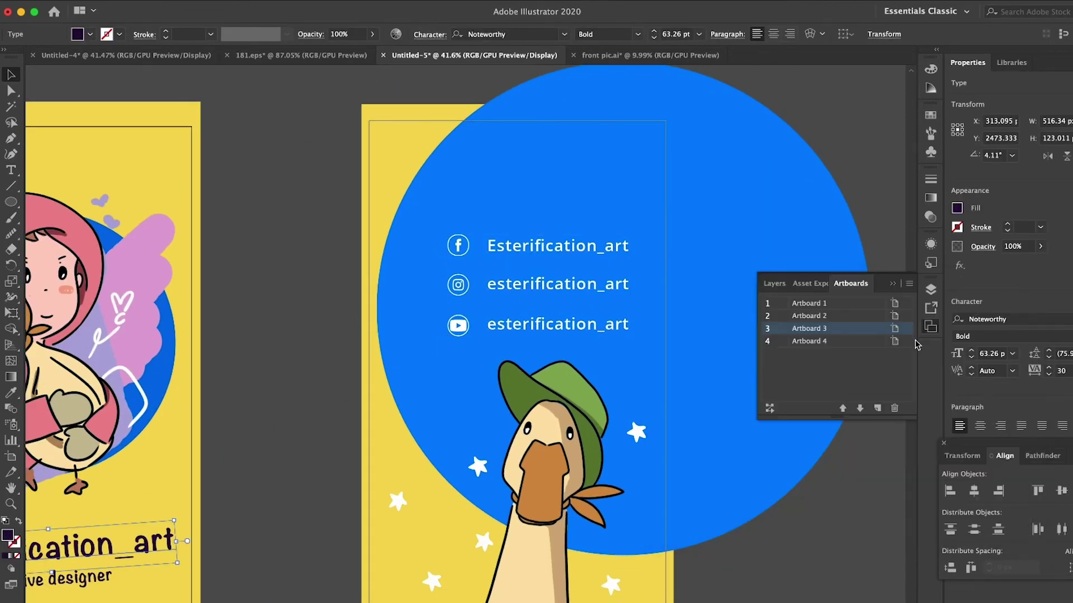
{"action": "left_click", "coordinate": [985, 321]}
{"action": "double_click", "coordinate": [625, 255]}
{"action": "double_click", "coordinate": [8, 538]}
{"action": "type", "text": "2e1445"}
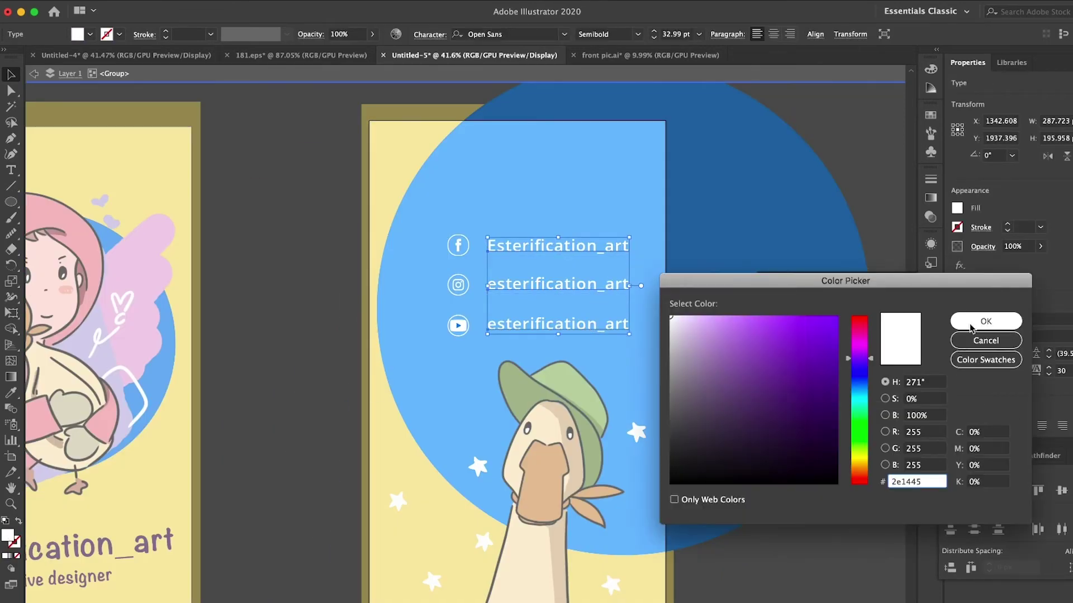
{"action": "left_click", "coordinate": [983, 319]}
{"action": "double_click", "coordinate": [275, 318]}
{"action": "scroll", "coordinate": [275, 319], "scroll_direction": "down", "scroll_amount": 3}
{"action": "scroll", "coordinate": [273, 320], "scroll_direction": "up", "scroll_amount": 5}
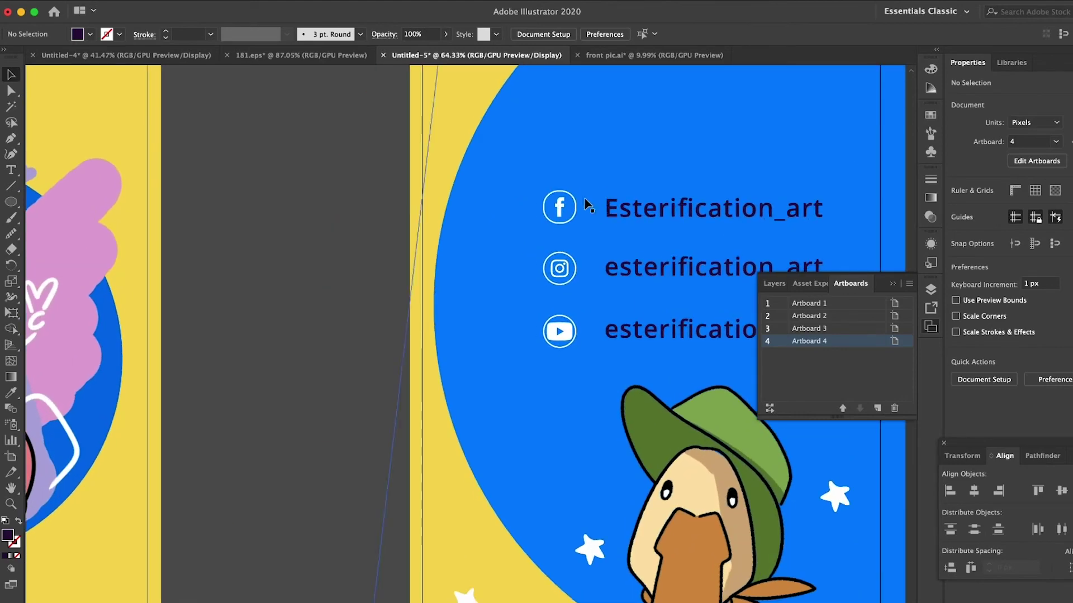
- Recolour the Facebook icon outline and its f glyph dark purple 2e1445
{"action": "double_click", "coordinate": [557, 206]}
{"action": "double_click", "coordinate": [9, 537]}
{"action": "type", "text": "2e1445"}
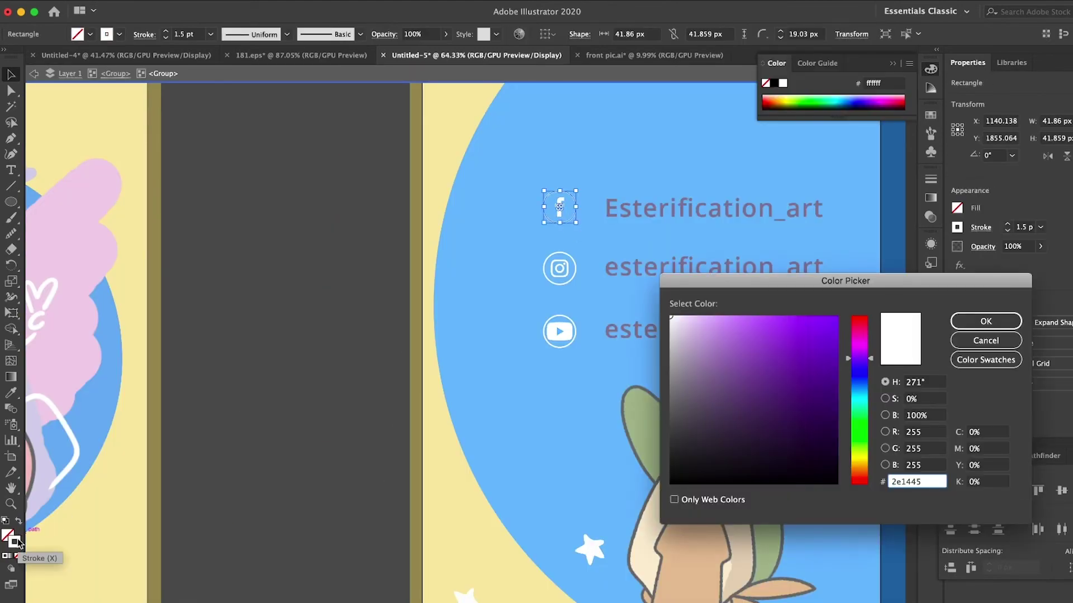
{"action": "key", "text": "Return"}
{"action": "scroll", "coordinate": [559, 206], "scroll_direction": "up", "scroll_amount": 4}
{"action": "left_click", "coordinate": [559, 206]}
{"action": "double_click", "coordinate": [8, 536]}
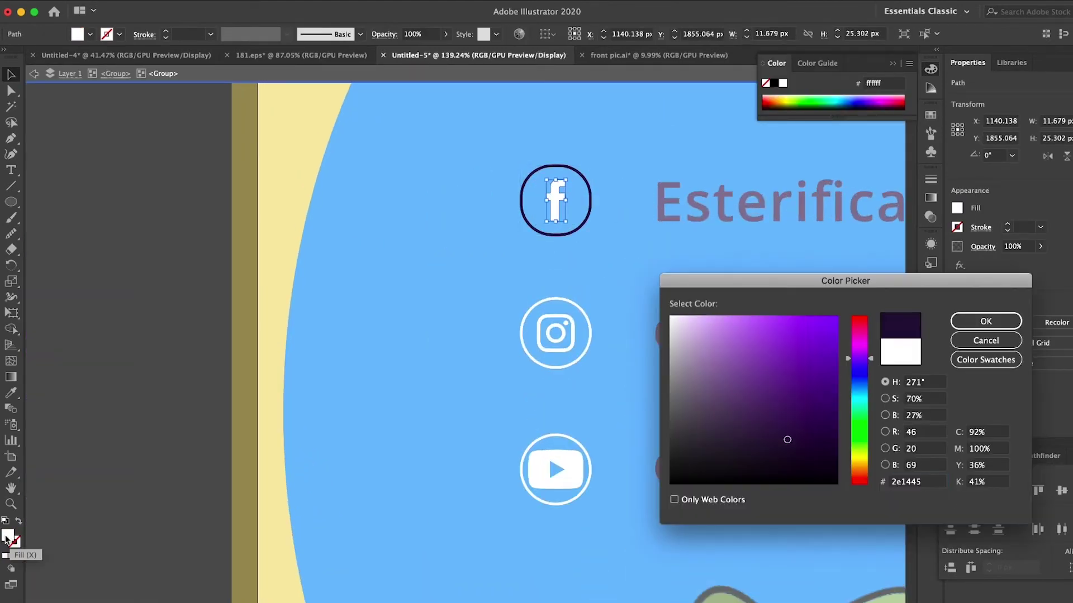
{"action": "key", "text": "Return"}
{"action": "key", "text": "Escape"}
{"action": "left_click", "coordinate": [575, 336]}
- Recolour the Instagram glyph and its circle outline dark purple 2e1445
{"action": "double_click", "coordinate": [575, 344]}
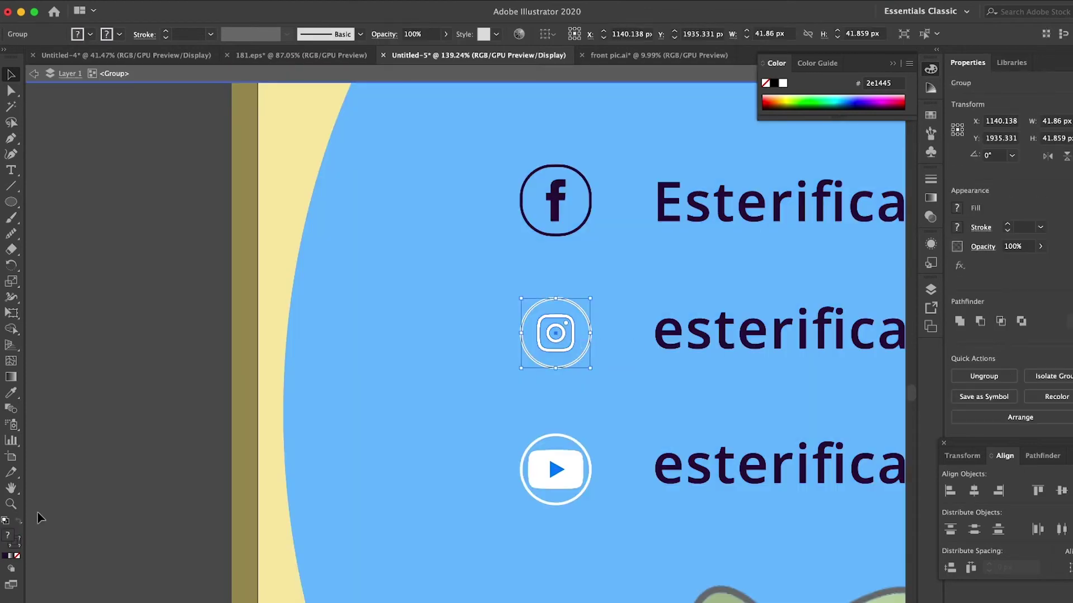
{"action": "double_click", "coordinate": [570, 342]}
{"action": "double_click", "coordinate": [9, 536]}
{"action": "key", "text": "Return"}
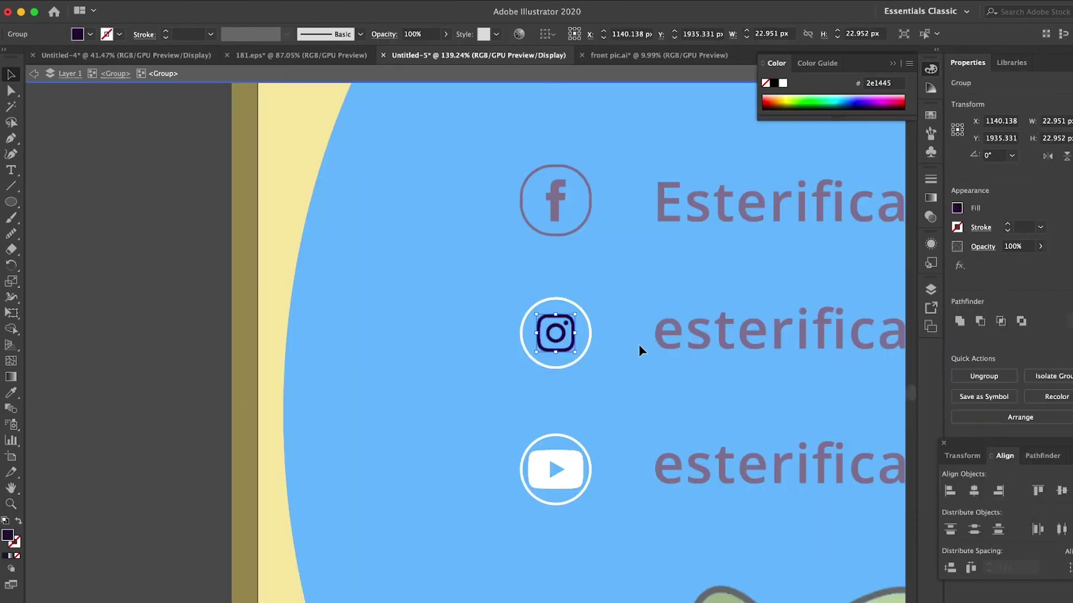
{"action": "double_click", "coordinate": [14, 543]}
{"action": "key", "text": "Return"}
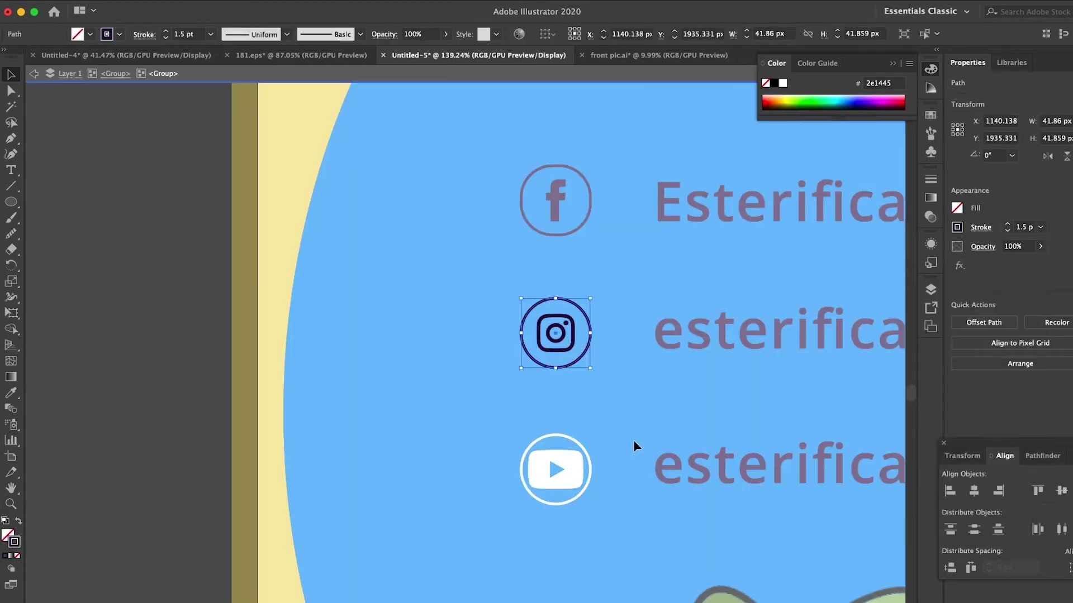
{"action": "key", "text": "Escape"}
- Recolour the YouTube play shape and outer circle dark purple 2e1445
{"action": "left_click", "coordinate": [575, 472]}
{"action": "double_click", "coordinate": [566, 465]}
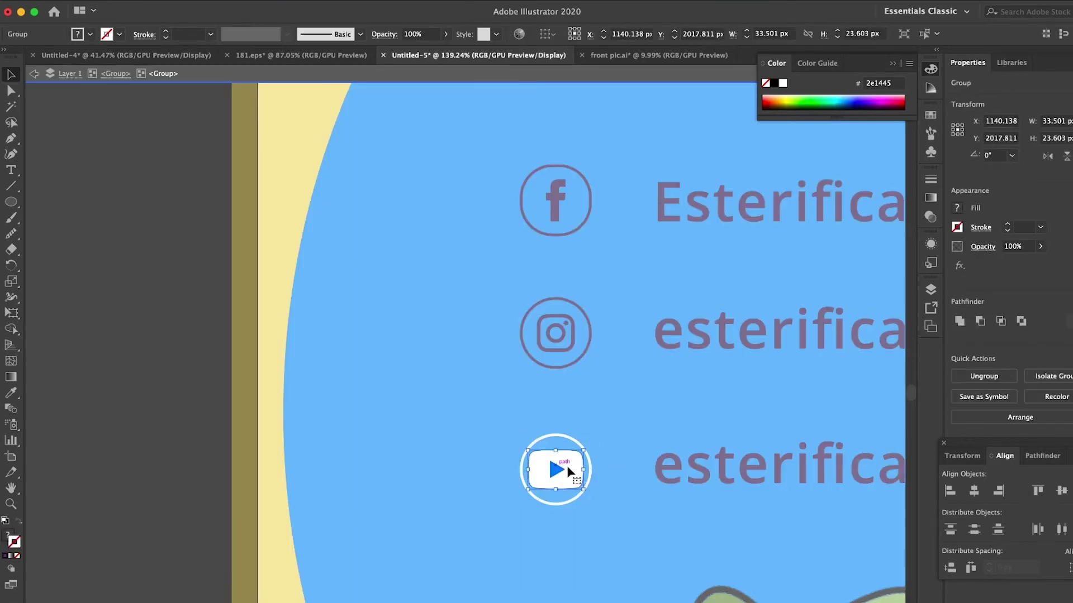
{"action": "double_click", "coordinate": [9, 537]}
{"action": "key", "text": "Return"}
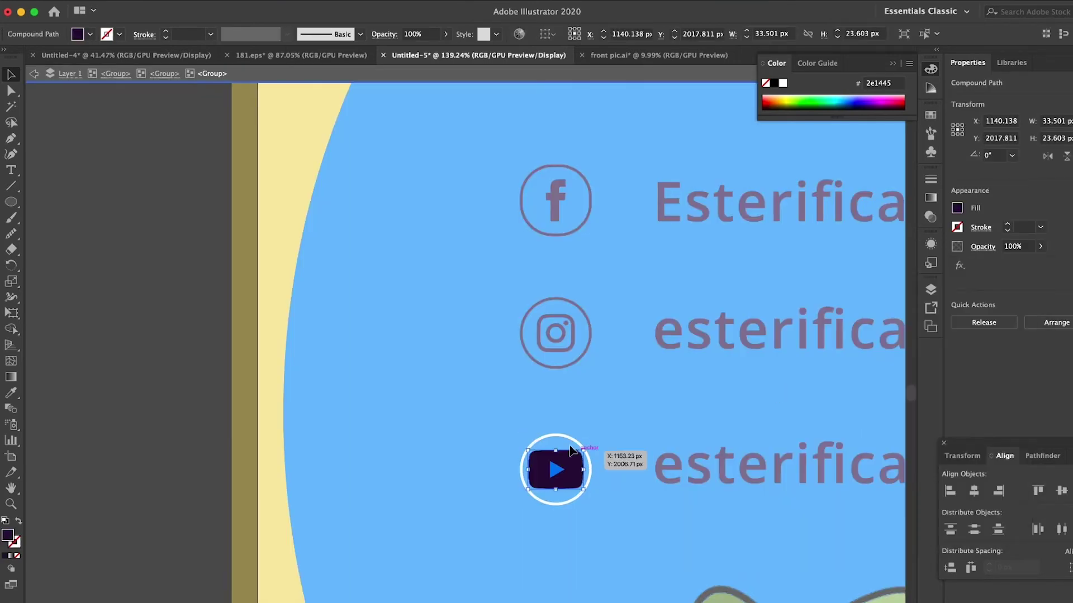
{"action": "key", "text": "Escape"}
{"action": "double_click", "coordinate": [564, 433]}
{"action": "left_click", "coordinate": [573, 443]}
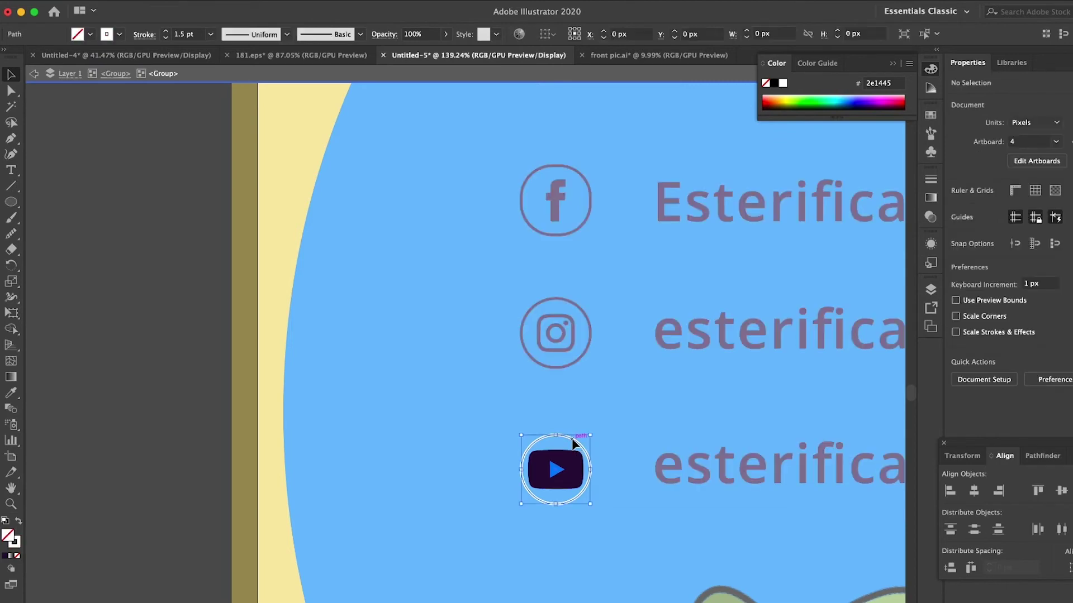
{"action": "double_click", "coordinate": [14, 540]}
{"action": "key", "text": "Return"}
{"action": "double_click", "coordinate": [204, 347]}
{"action": "key", "text": "ctrl+0"}
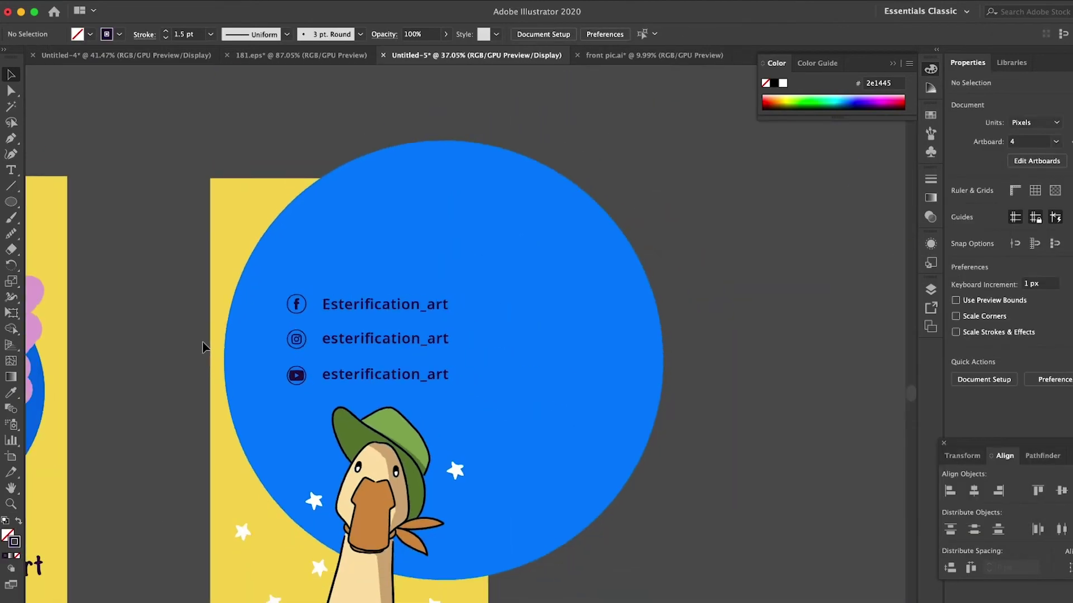
{"action": "key", "text": "ctrl+alt+0"}
- Clip the blue-circle duck poster's artwork to a 600×1050 rectangle
{"action": "left_click_drag", "start_coordinate": [454, 162], "coordinate": [686, 560]}
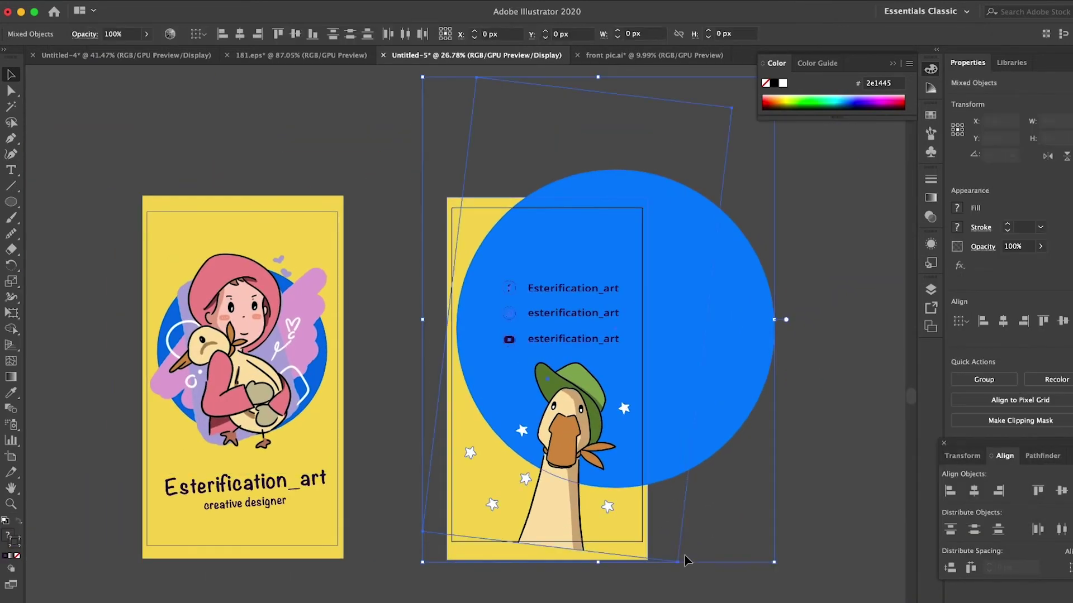
{"action": "right_click", "coordinate": [686, 560]}
{"action": "left_click", "coordinate": [367, 311]}
{"action": "left_click", "coordinate": [11, 202]}
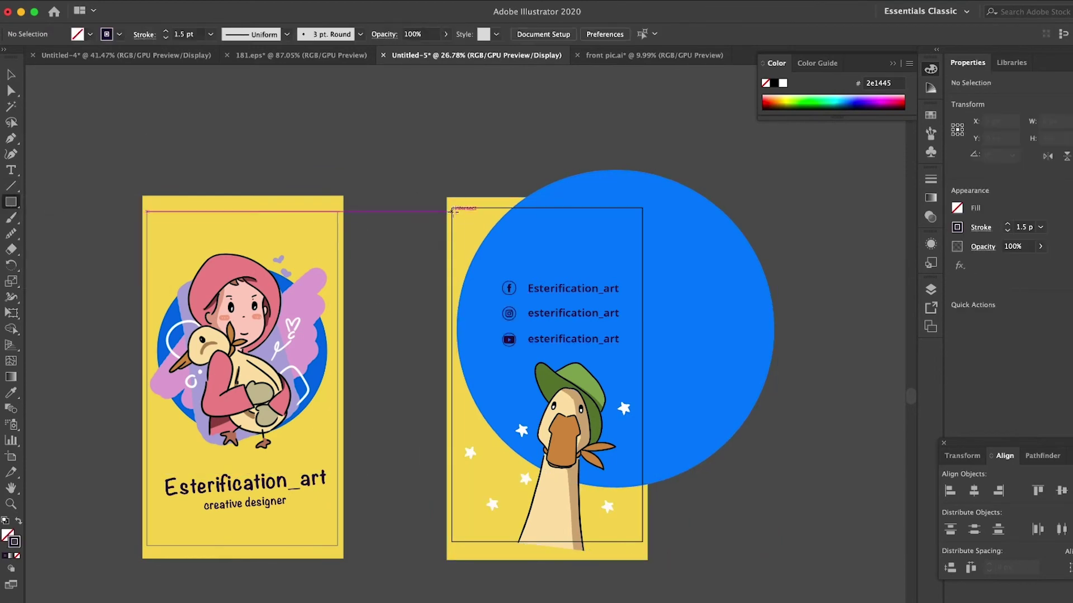
{"action": "left_click_drag", "start_coordinate": [611, 525], "coordinate": [643, 541]}
{"action": "right_click", "coordinate": [725, 370]}
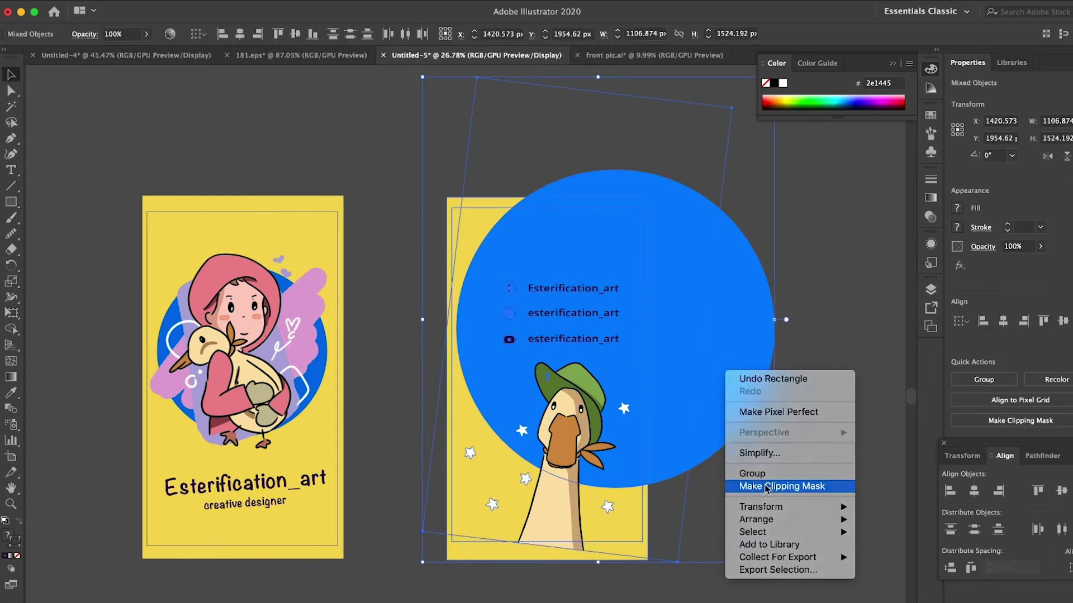
{"action": "left_click", "coordinate": [764, 484]}
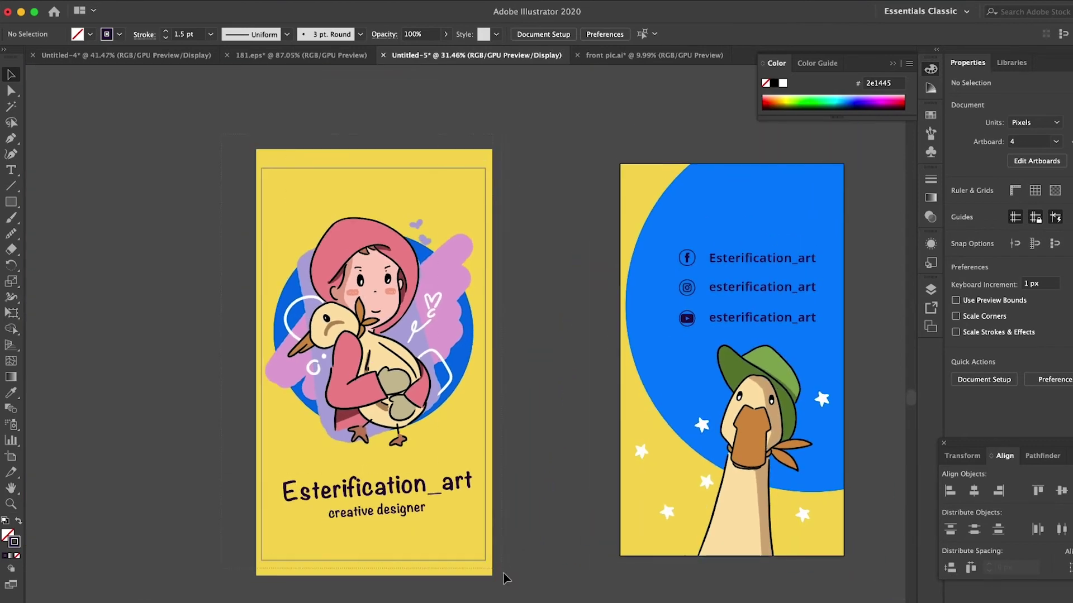
- Clip the girl poster's artwork to a 600×1050 rectangle
{"action": "left_click_drag", "start_coordinate": [505, 576], "coordinate": [86, 273]}
{"action": "left_click", "coordinate": [87, 274]}
{"action": "key", "text": "m"}
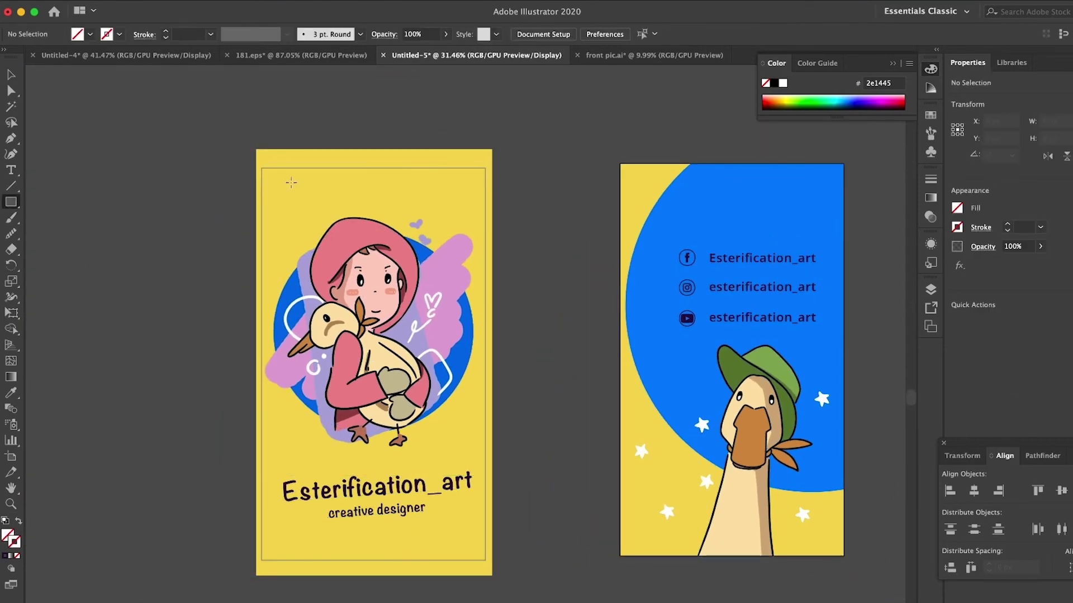
{"action": "left_click_drag", "start_coordinate": [484, 560], "coordinate": [484, 560]}
{"action": "right_click", "coordinate": [503, 335]}
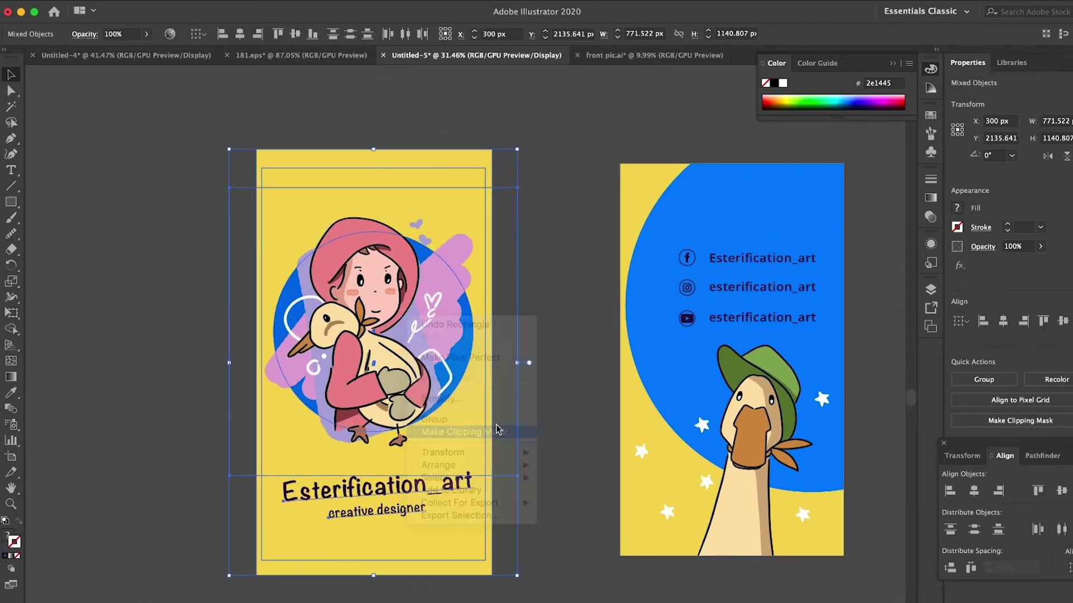
{"action": "left_click", "coordinate": [531, 391]}
- Clip the top girl poster's artwork to a 600×1050 rectangle
{"action": "scroll", "coordinate": [559, 319], "scroll_direction": "up", "scroll_amount": 5}
{"action": "left_click", "coordinate": [515, 420]}
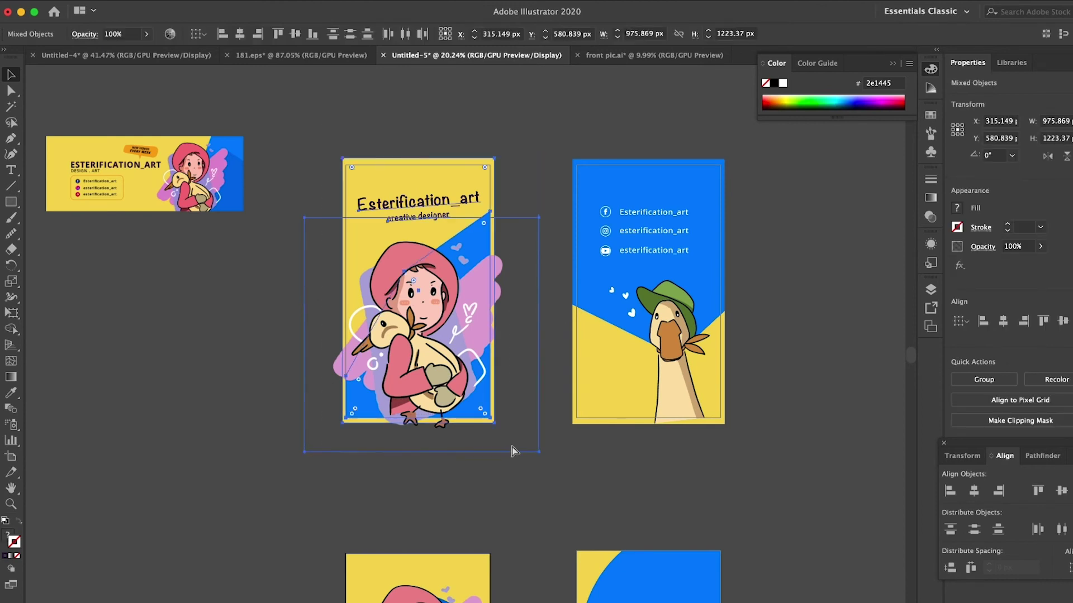
{"action": "key", "text": "ctrl+shift+a"}
{"action": "key", "text": "m"}
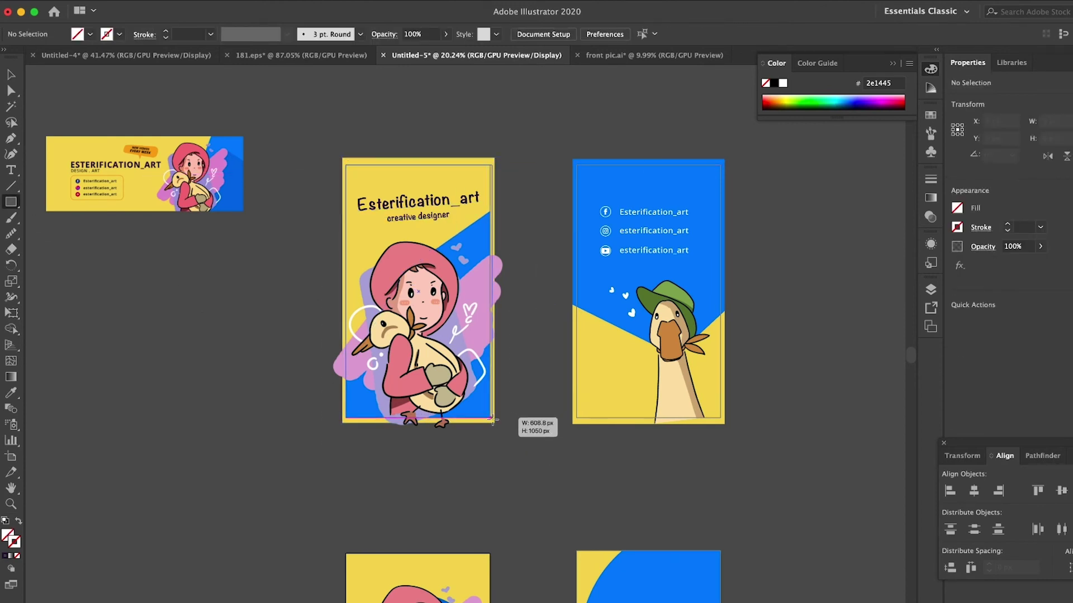
{"action": "left_click_drag", "start_coordinate": [490, 418], "coordinate": [491, 418]}
{"action": "right_click", "coordinate": [457, 190]}
{"action": "left_click", "coordinate": [506, 304]}
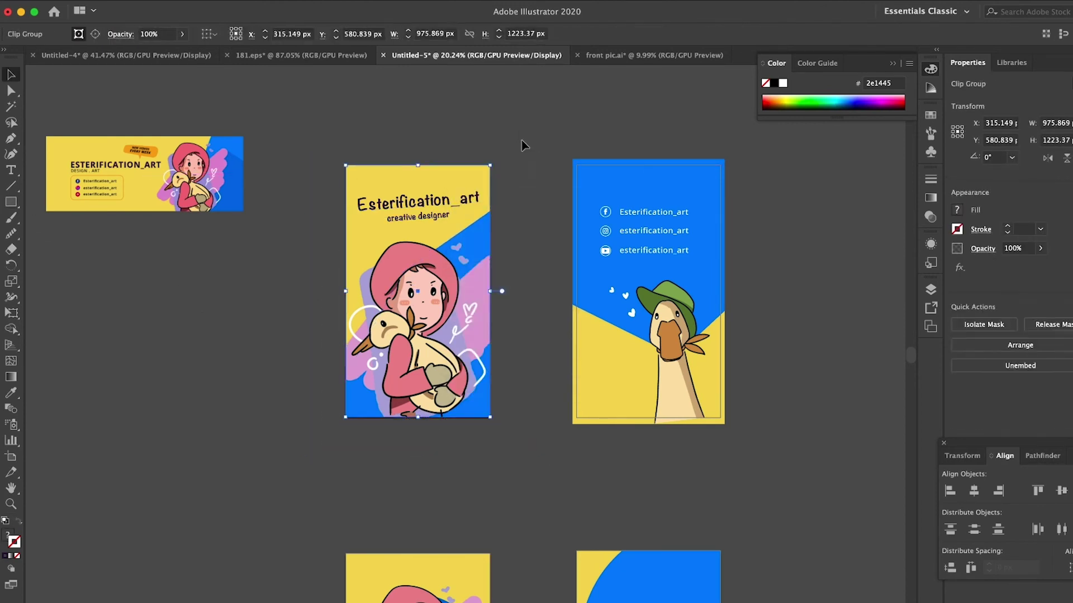
{"action": "left_click", "coordinate": [519, 144]}
- Group the top duck poster's artwork and draw a 600×1050 rectangle
{"action": "scroll", "coordinate": [518, 129], "scroll_direction": "right", "scroll_amount": 2}
{"action": "left_click", "coordinate": [510, 152]}
{"action": "left_click_drag", "start_coordinate": [761, 421], "coordinate": [498, 119]}
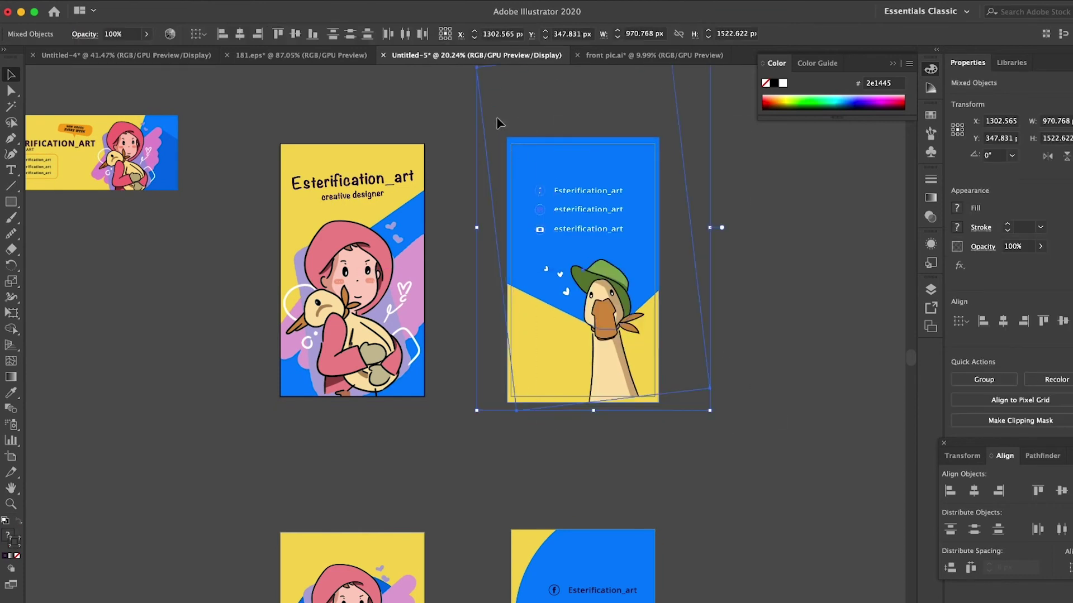
{"action": "key", "text": "ctrl+g"}
{"action": "scroll", "coordinate": [498, 120], "scroll_direction": "up", "scroll_amount": 2}
{"action": "key", "text": "m"}
{"action": "key", "text": "ctrl+shift+a"}
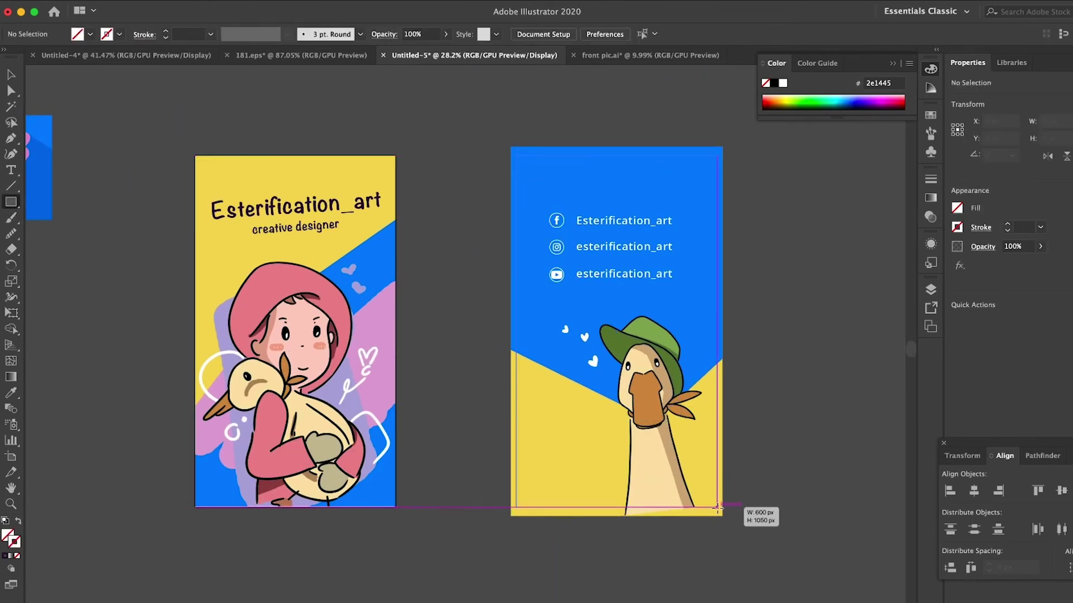
{"action": "left_click_drag", "start_coordinate": [717, 507], "coordinate": [718, 507]}
- Group the top duck poster's objects and move the rectangle onto that poster
{"action": "right_click", "coordinate": [628, 425]}
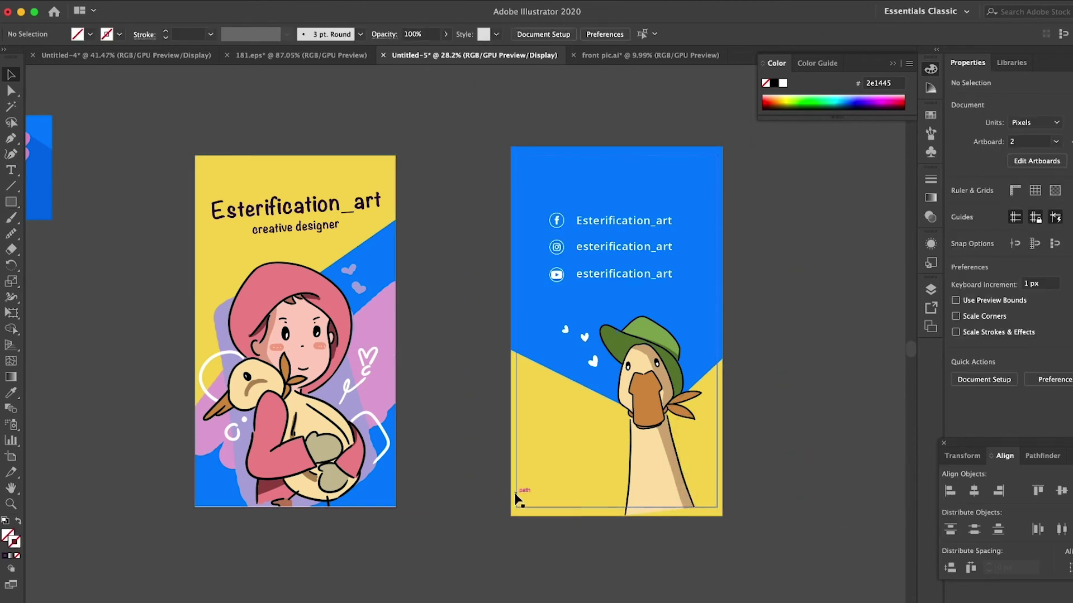
{"action": "left_click", "coordinate": [517, 499]}
{"action": "right_click", "coordinate": [575, 424]}
{"action": "key", "text": "Escape"}
{"action": "right_click", "coordinate": [740, 530]}
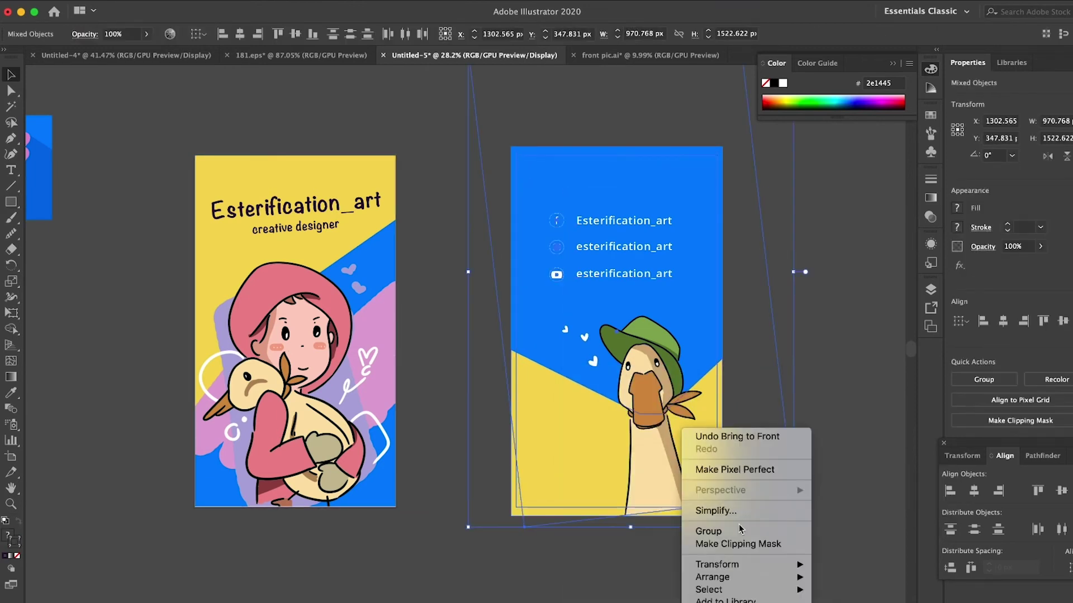
{"action": "left_click", "coordinate": [740, 530]}
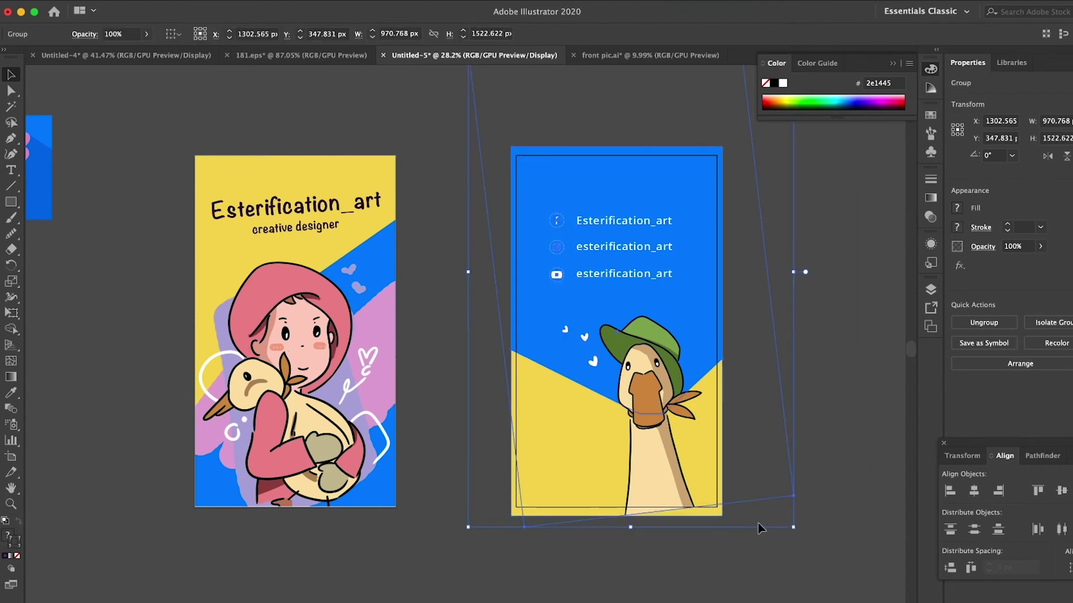
{"action": "scroll", "coordinate": [759, 527], "scroll_direction": "right", "scroll_amount": 5}
{"action": "left_click_drag", "start_coordinate": [718, 441], "coordinate": [386, 438]}
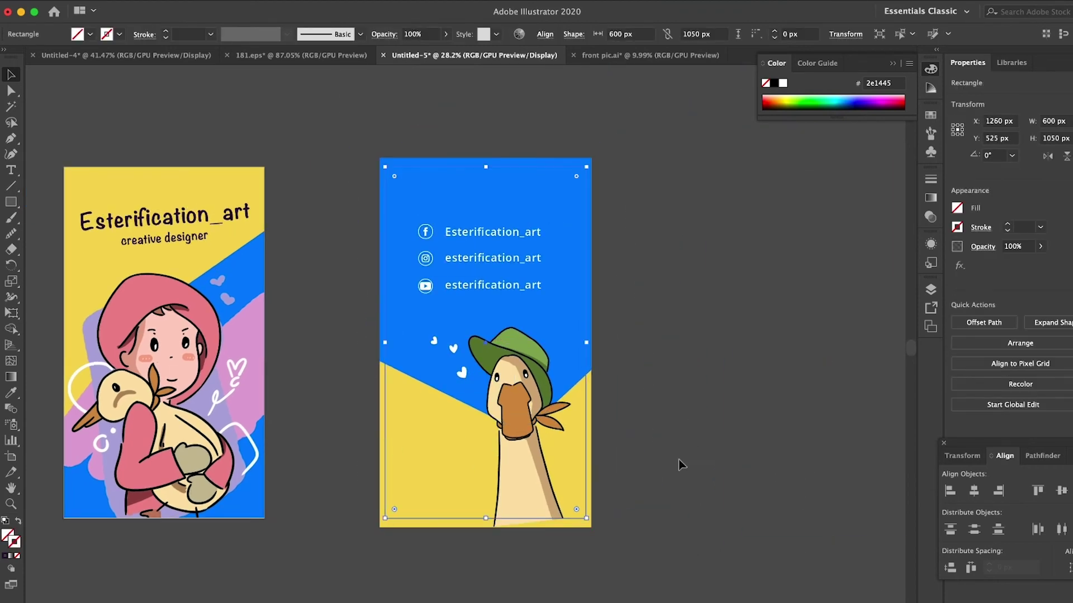
{"action": "left_click", "coordinate": [740, 400]}
{"action": "key", "text": "ctrl+alt+0"}
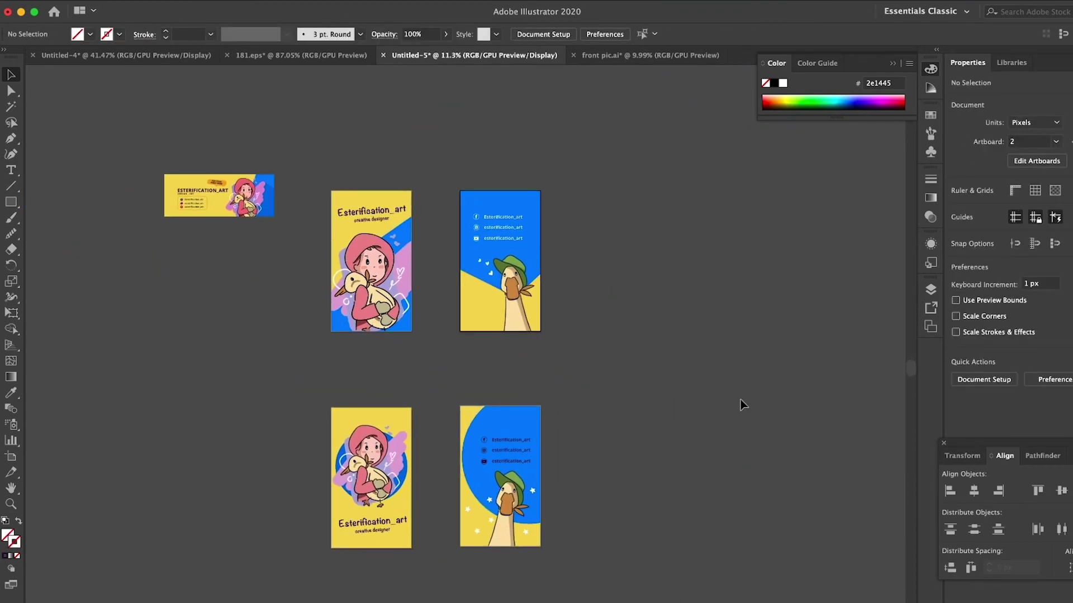
{"action": "scroll", "coordinate": [740, 400], "scroll_direction": "right", "scroll_amount": 5}
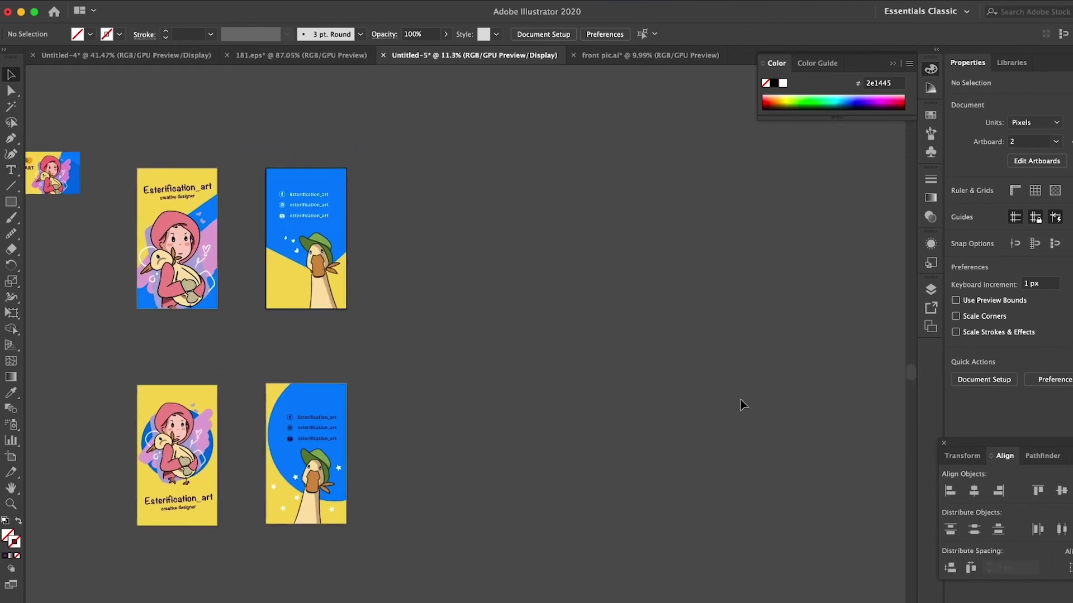
{"action": "scroll", "coordinate": [740, 400], "scroll_direction": "right", "scroll_amount": 1}
- Add a new 1920 × 1080 px artboard from the Artboards panel, placed right of the four posters
{"action": "key", "text": "shift+o"}
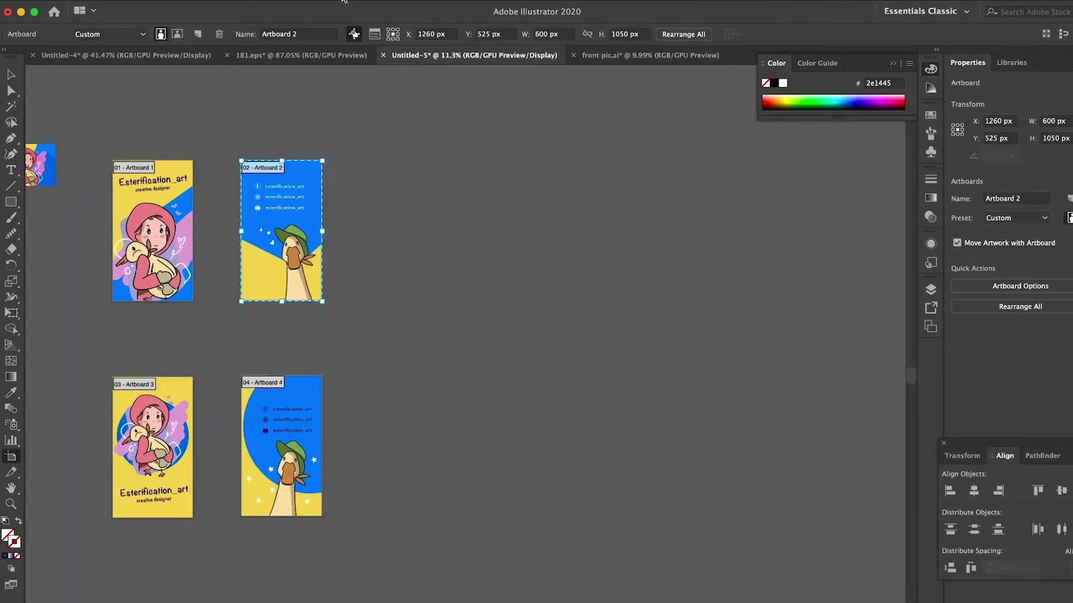
{"action": "left_click", "coordinate": [344, 1]}
{"action": "left_click", "coordinate": [363, 187]}
{"action": "left_click", "coordinate": [836, 342]}
{"action": "left_click", "coordinate": [878, 412]}
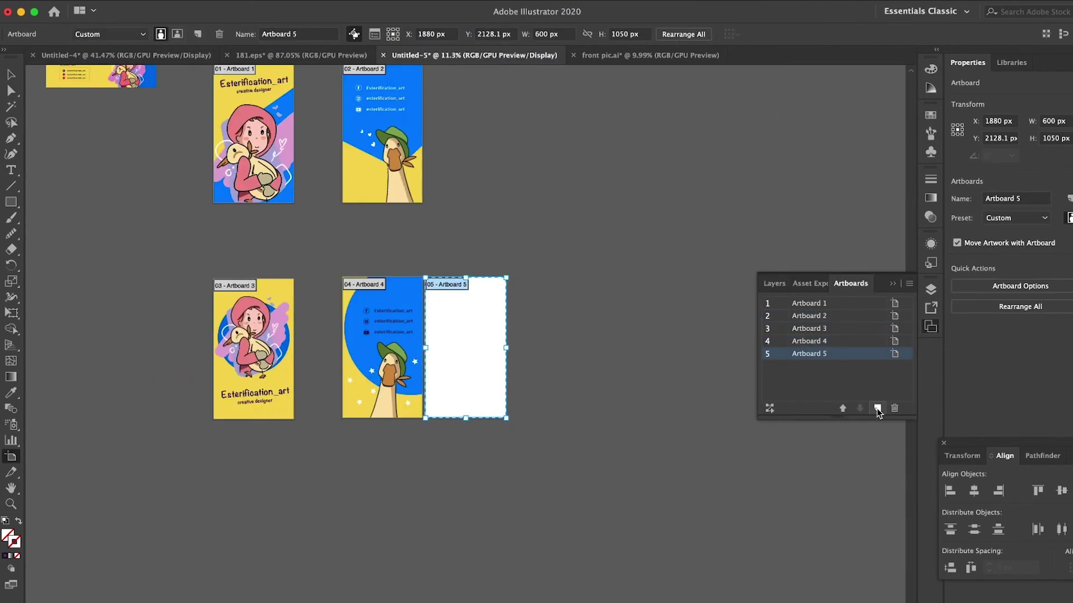
{"action": "left_click_drag", "start_coordinate": [489, 332], "coordinate": [622, 173]}
{"action": "key", "text": "Return"}
{"action": "type", "text": "19"}
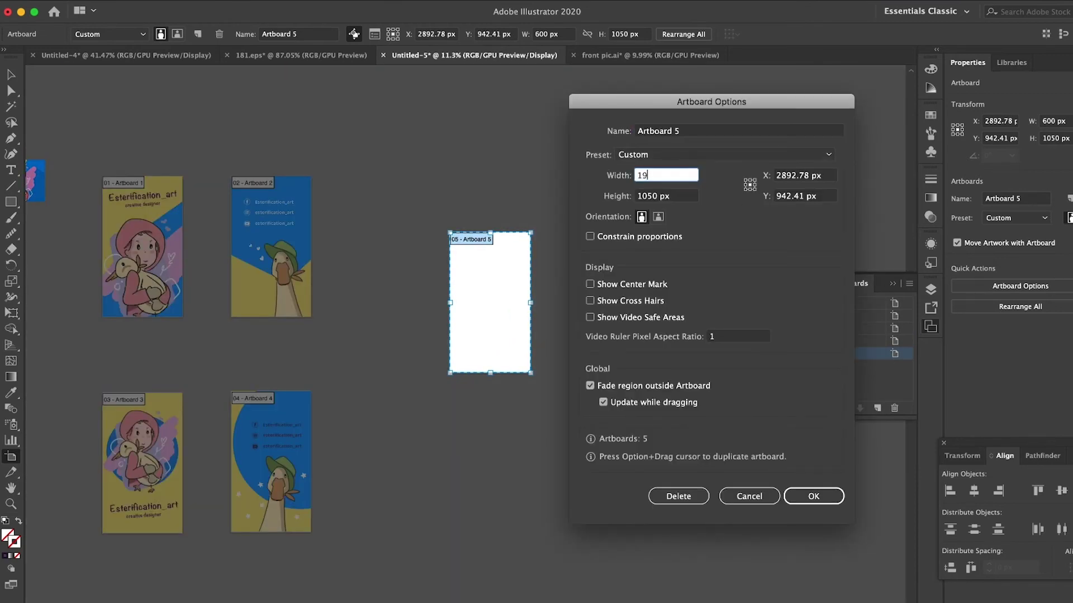
{"action": "type", "text": "20"}
{"action": "key", "text": "Tab"}
{"action": "left_click", "coordinate": [792, 493]}
{"action": "left_click_drag", "start_coordinate": [451, 288], "coordinate": [533, 235]}
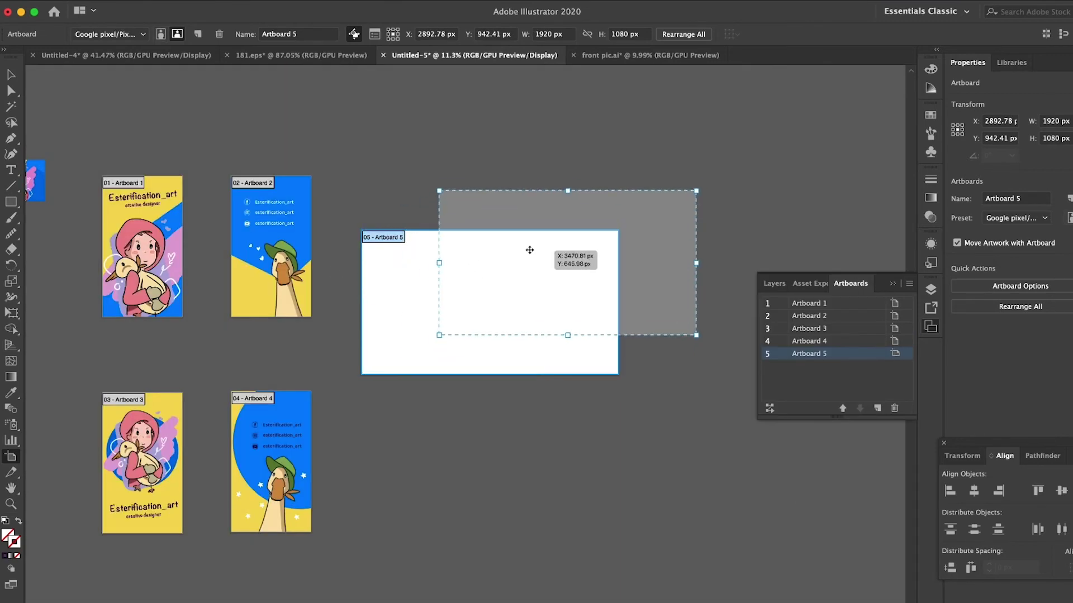
{"action": "key", "text": "Escape"}
- Copy the top two posters onto the landscape artboard
{"action": "left_click_drag", "start_coordinate": [101, 169], "coordinate": [386, 432]}
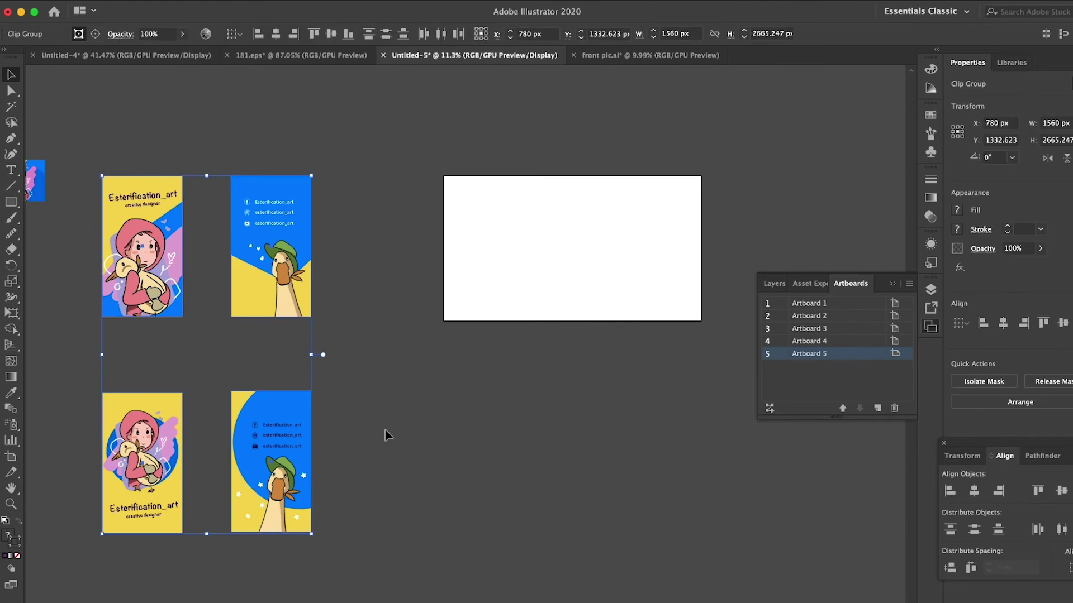
{"action": "left_click", "coordinate": [386, 435]}
{"action": "left_click_drag", "start_coordinate": [101, 156], "coordinate": [329, 341]}
{"action": "left_click_drag", "start_coordinate": [133, 256], "coordinate": [505, 268]}
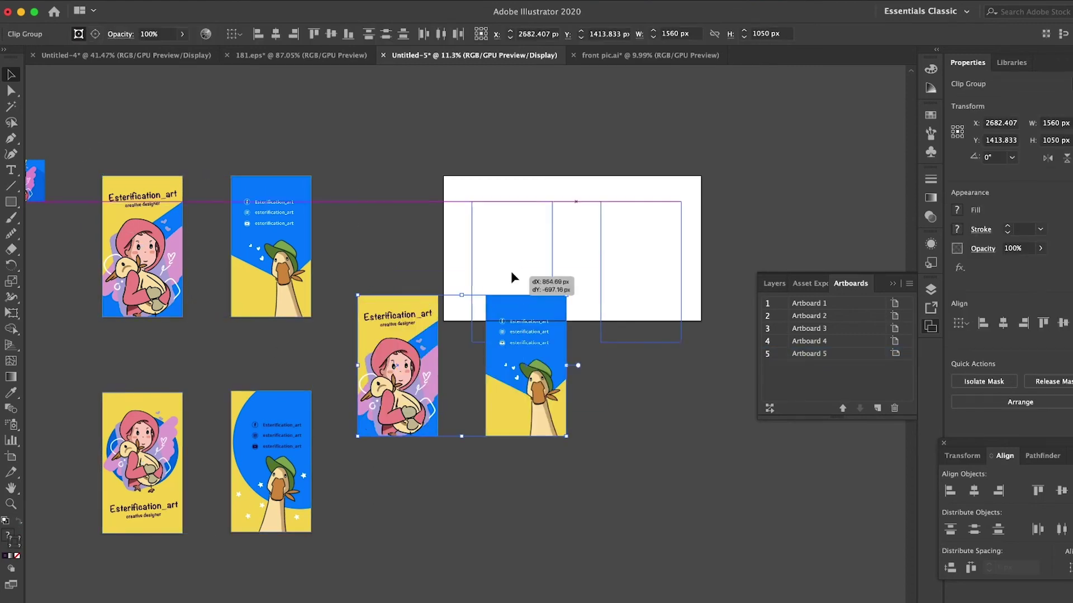
{"action": "scroll", "coordinate": [506, 268], "scroll_direction": "up", "scroll_amount": 3}
- Scale the poster pair to 70%, shift it right, and move the wavy shadow under the left card
{"action": "key", "text": "s"}
{"action": "key", "text": "Return"}
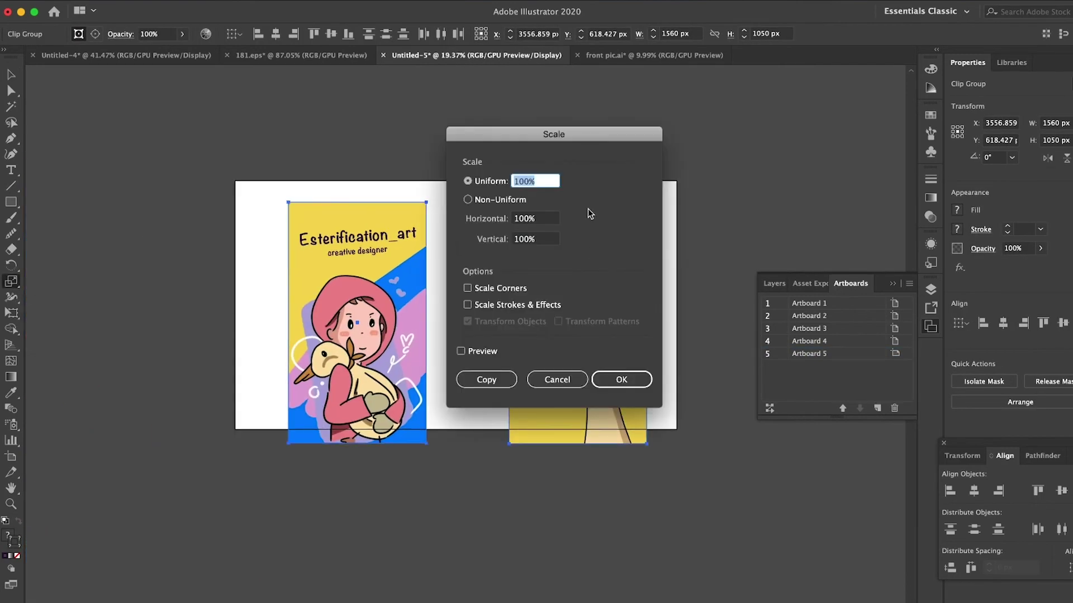
{"action": "left_click", "coordinate": [612, 380]}
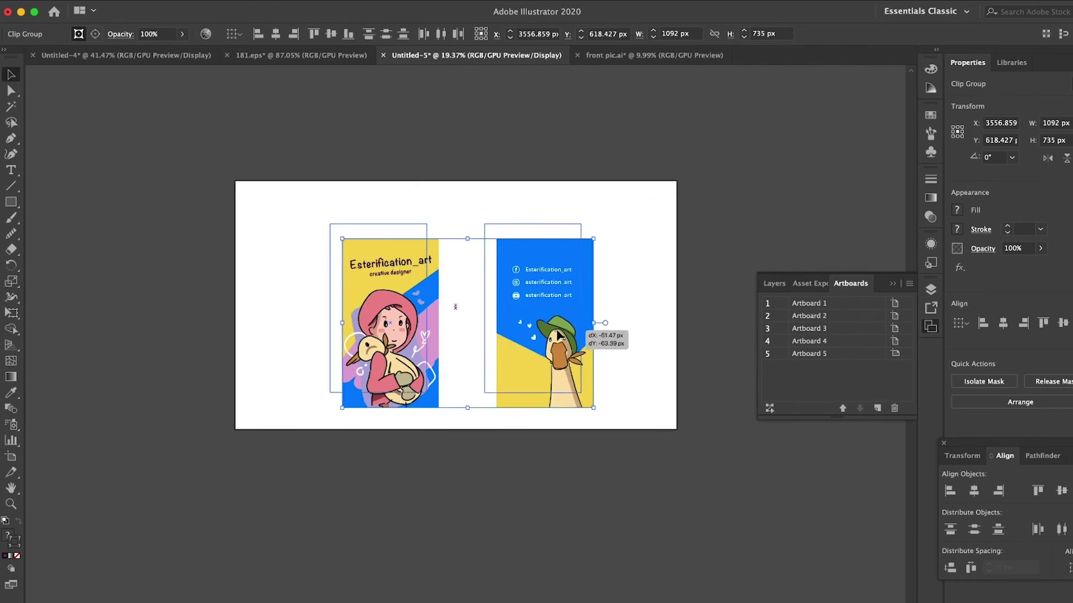
{"action": "scroll", "coordinate": [590, 421], "scroll_direction": "up", "scroll_amount": 3}
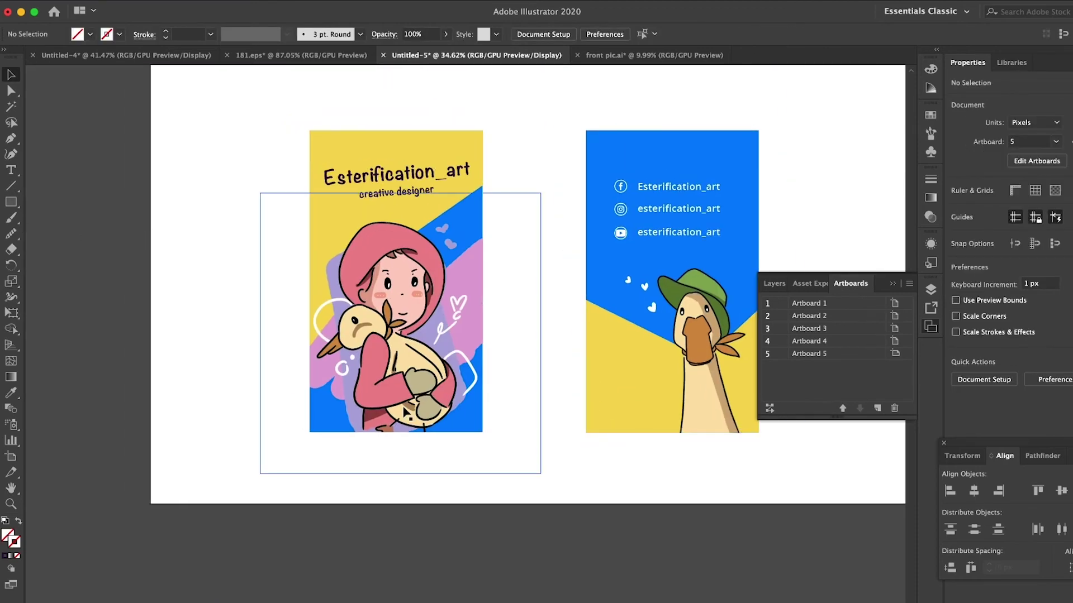
{"action": "scroll", "coordinate": [800, 541], "scroll_direction": "down", "scroll_amount": 2}
{"action": "left_click_drag", "start_coordinate": [609, 399], "coordinate": [627, 399]}
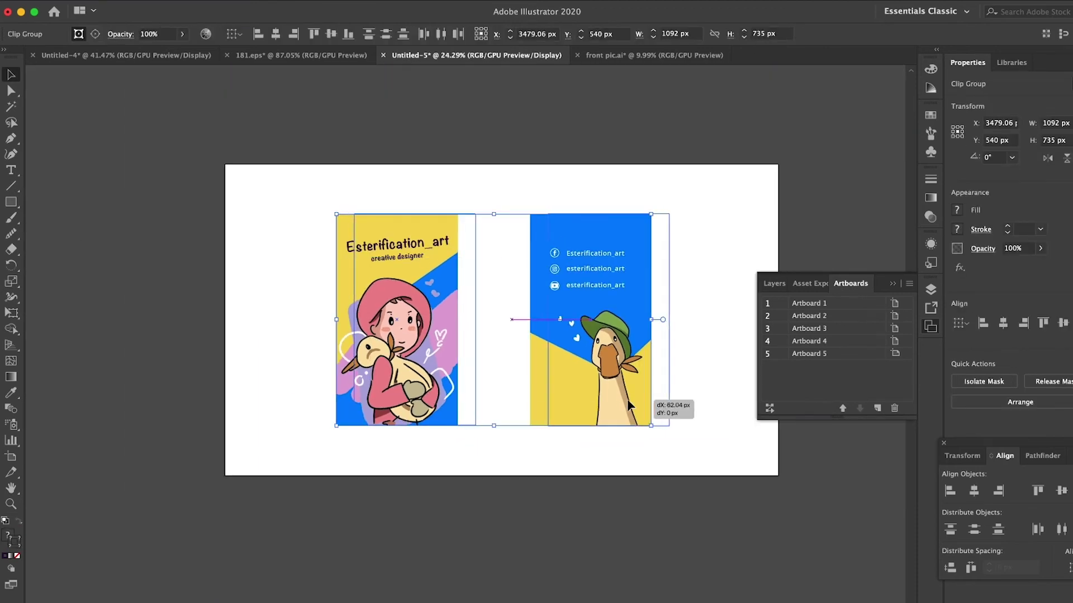
{"action": "left_click", "coordinate": [696, 374]}
{"action": "scroll", "coordinate": [346, 385], "scroll_direction": "up", "scroll_amount": 3}
{"action": "left_click_drag", "start_coordinate": [453, 480], "coordinate": [437, 471]}
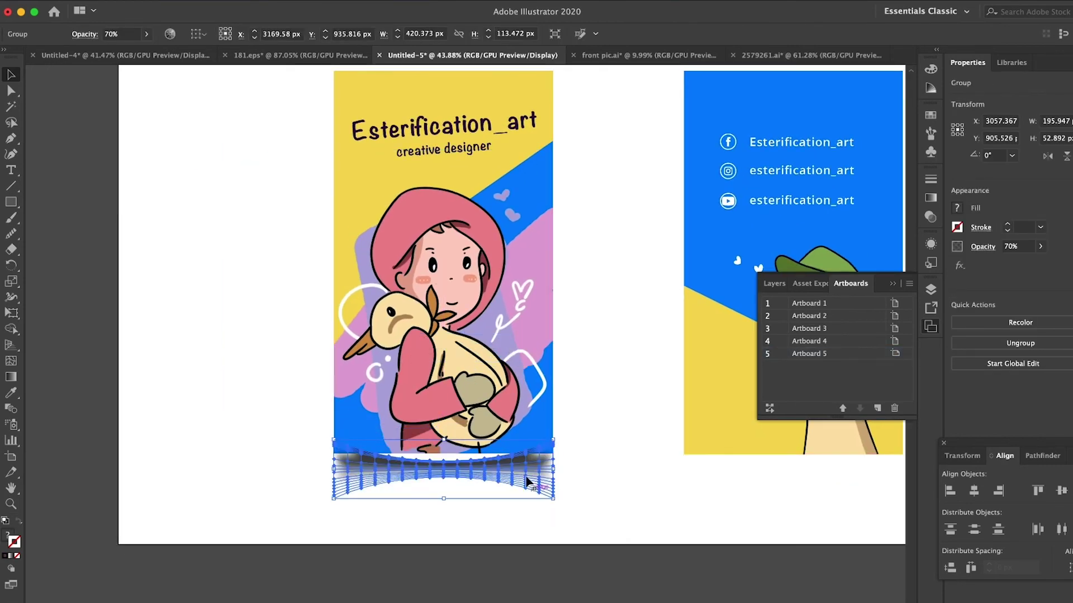
- Widen the wavy shadow to the girl card's width and send it behind the card
{"action": "left_click_drag", "start_coordinate": [438, 471], "coordinate": [523, 475]}
{"action": "right_click", "coordinate": [478, 430]}
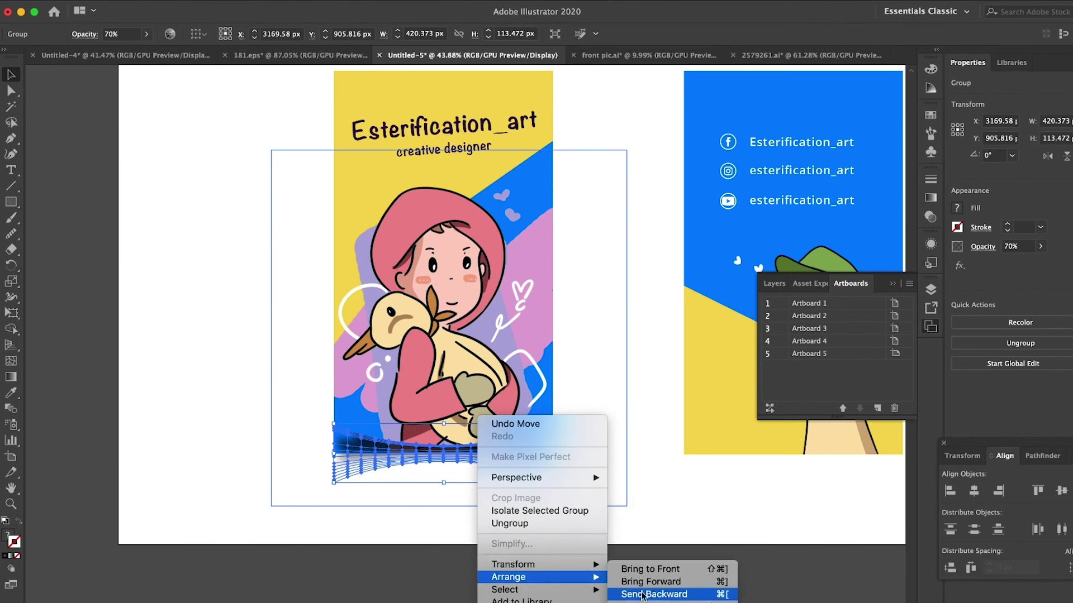
{"action": "left_click", "coordinate": [620, 596]}
{"action": "left_click", "coordinate": [623, 545]}
{"action": "scroll", "coordinate": [623, 544], "scroll_direction": "down", "scroll_amount": 2}
- Nudge the copied shadow under the duck card, send it behind, and select both cards
{"action": "left_click", "coordinate": [534, 483]}
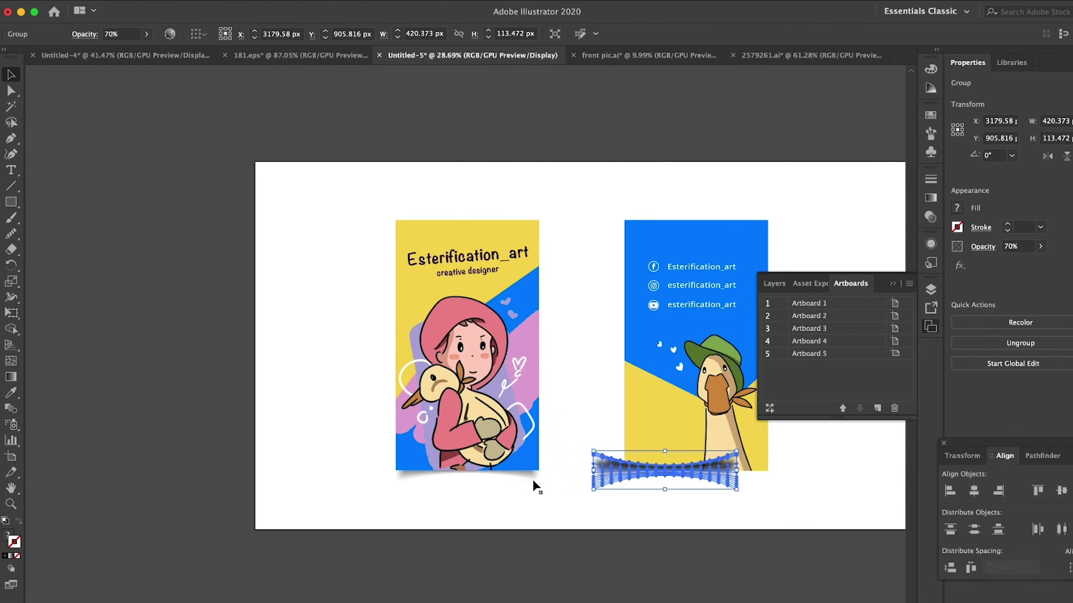
{"action": "key", "text": "shift+Left"}
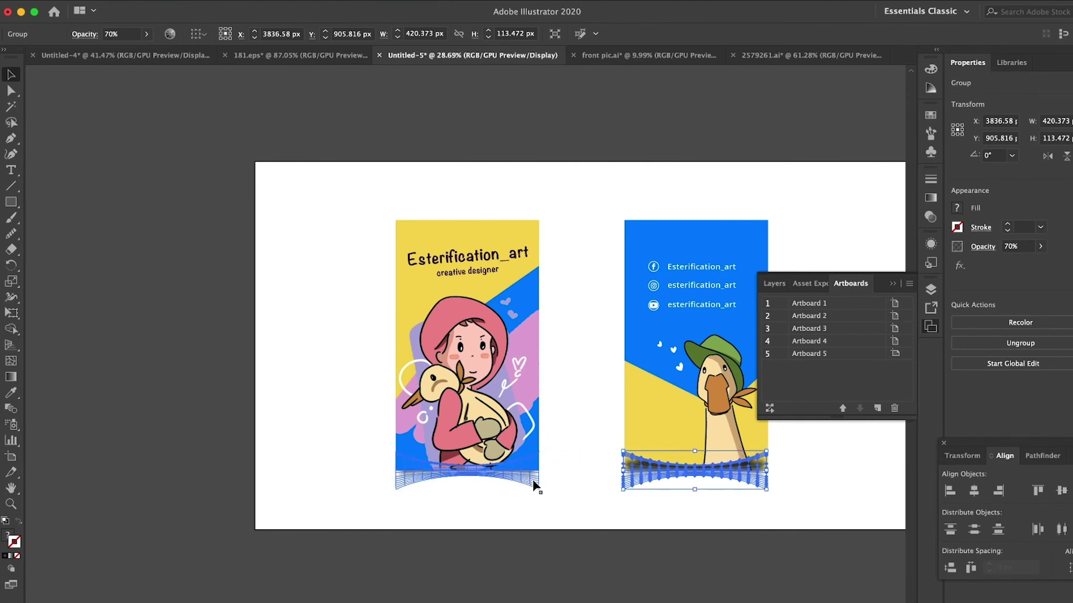
{"action": "right_click", "coordinate": [682, 416]}
{"action": "left_click", "coordinate": [863, 593]}
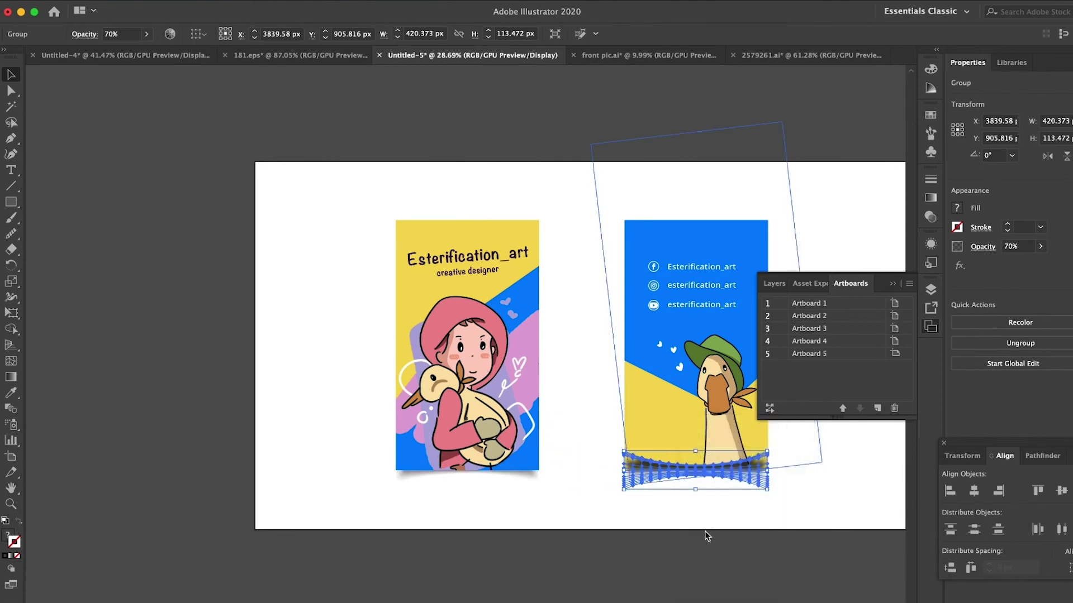
{"action": "left_click", "coordinate": [688, 536]}
{"action": "right_click", "coordinate": [657, 313]}
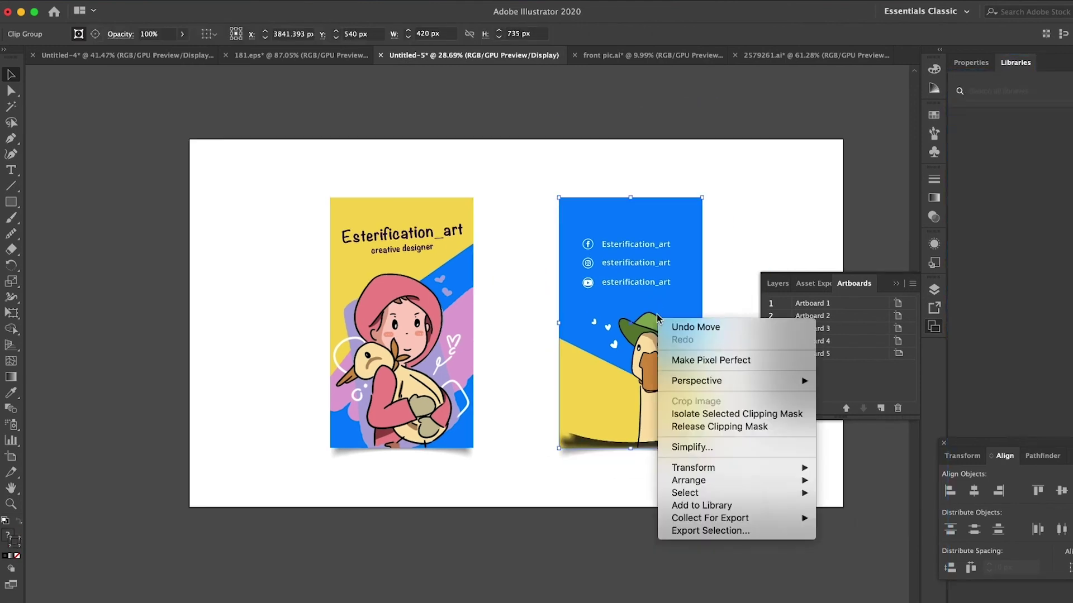
{"action": "key", "text": "Escape"}
{"action": "left_click", "coordinate": [761, 472]}
{"action": "scroll", "coordinate": [754, 471], "scroll_direction": "down", "scroll_amount": 3}
{"action": "left_click_drag", "start_coordinate": [745, 474], "coordinate": [462, 261]}
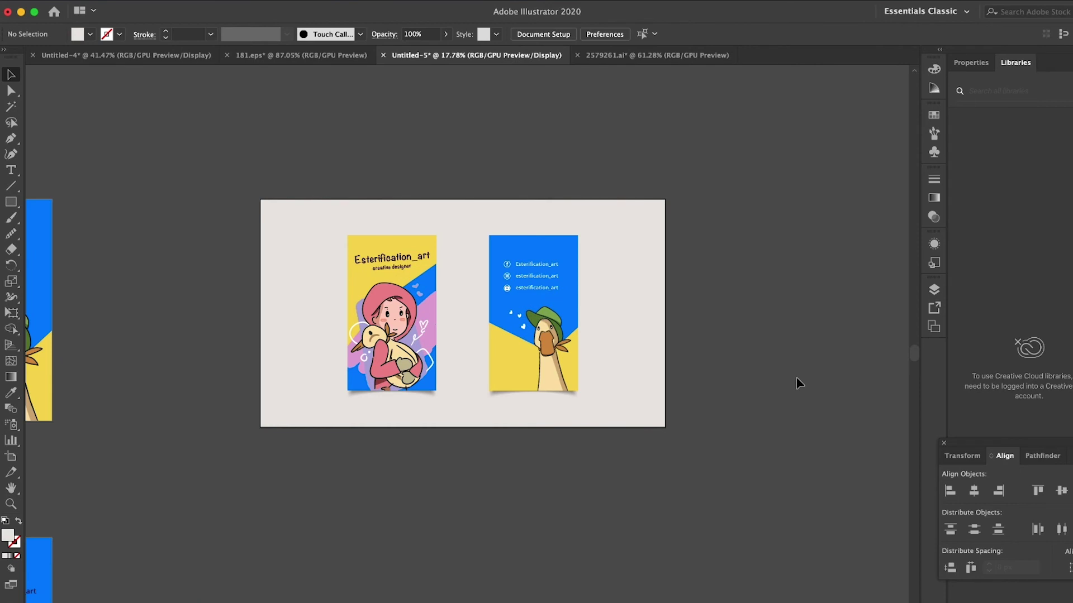
- Narrow the presentation artboard to 1366 px wide and trim the grey background to match
{"action": "left_click", "coordinate": [16, 454]}
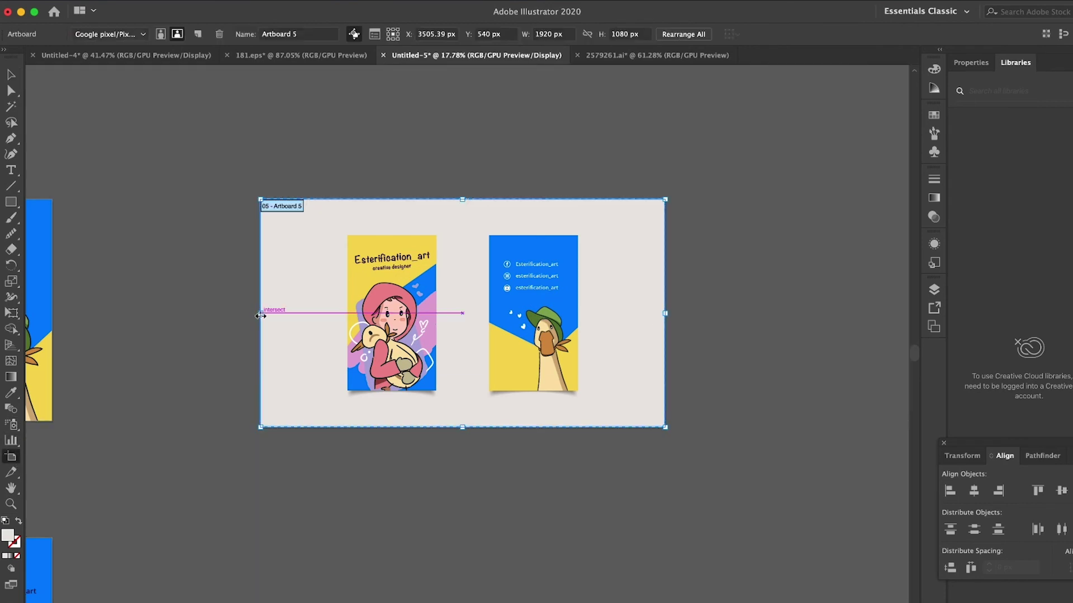
{"action": "left_click_drag", "start_coordinate": [260, 316], "coordinate": [320, 313]}
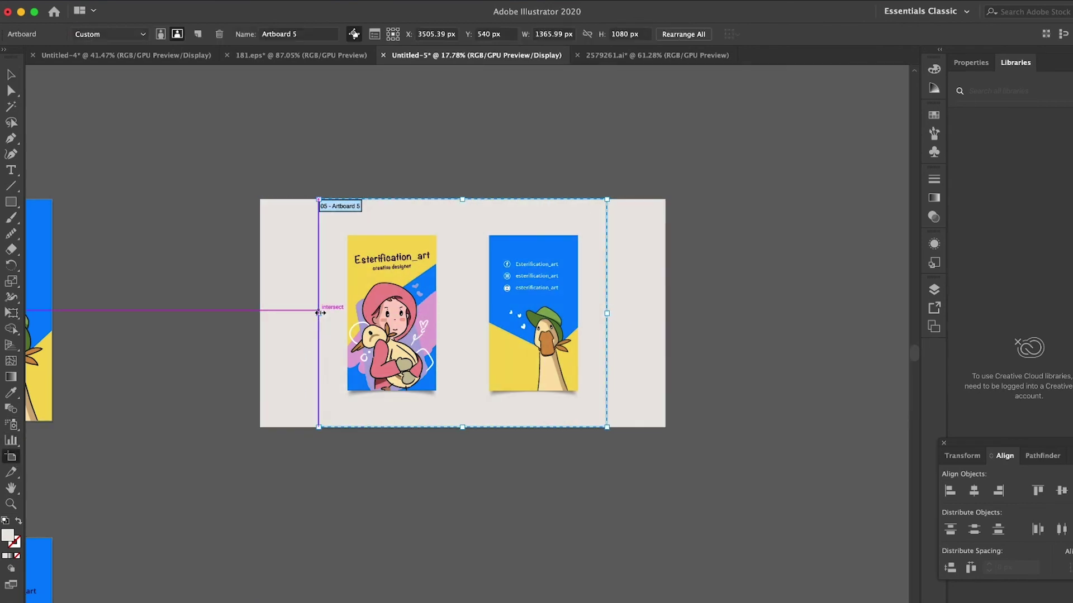
{"action": "key", "text": "v"}
{"action": "left_click", "coordinate": [643, 351]}
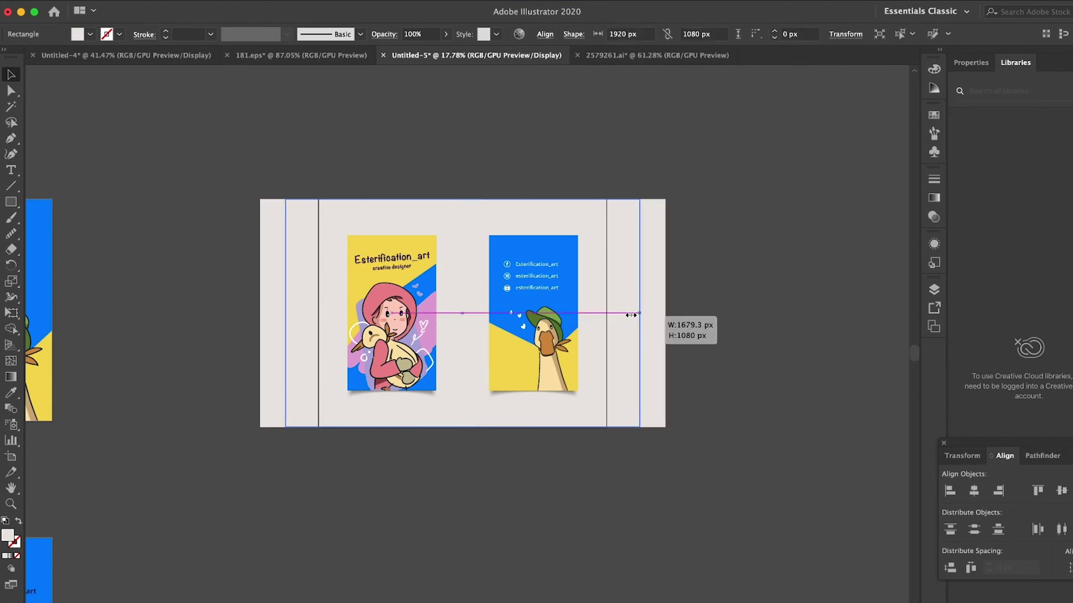
{"action": "left_click_drag", "start_coordinate": [631, 315], "coordinate": [607, 317]}
{"action": "left_click", "coordinate": [612, 451]}
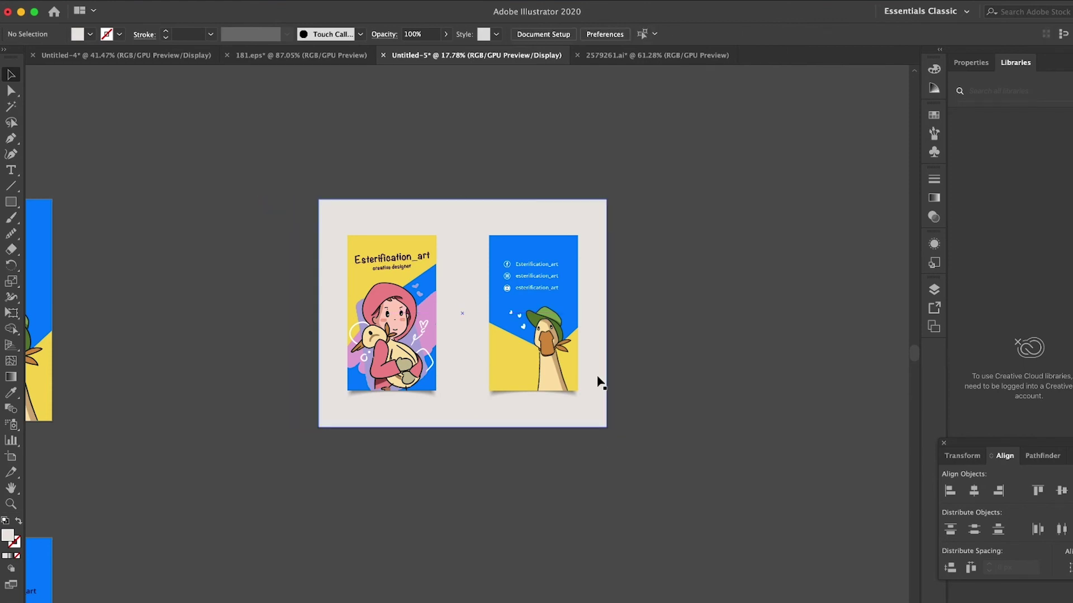
- Bring the duck and girl cards closer together on the artboard
{"action": "scroll", "coordinate": [597, 382], "scroll_direction": "up", "scroll_amount": 2}
{"action": "left_click", "coordinate": [439, 180]}
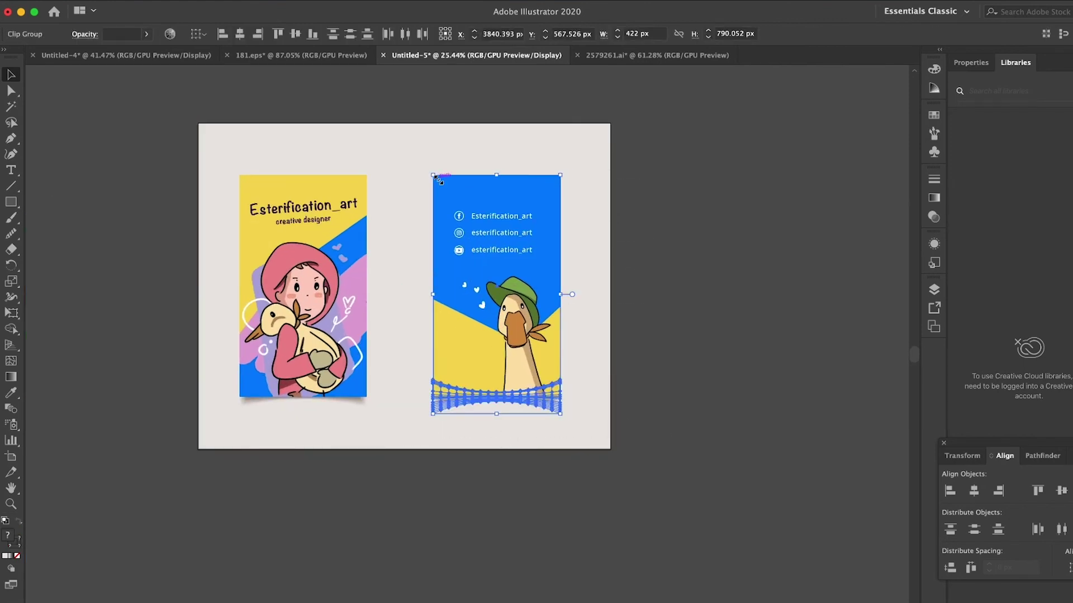
{"action": "key", "text": "shift+Left"}
{"action": "key", "text": "shift+Left"}
{"action": "key", "text": "shift+Left"}
{"action": "left_click_drag", "start_coordinate": [208, 166], "coordinate": [404, 416]}
{"action": "key", "text": "shift+Right"}
{"action": "key", "text": "shift+Right"}
{"action": "key", "text": "shift+Right"}
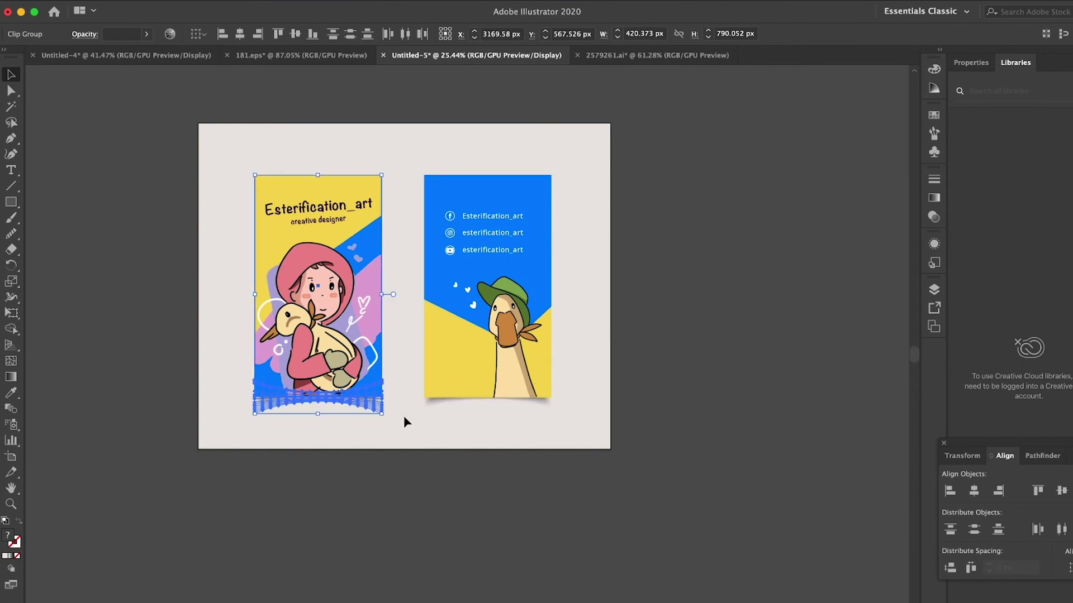
{"action": "left_click", "coordinate": [547, 410]}
{"action": "scroll", "coordinate": [474, 558], "scroll_direction": "down", "scroll_amount": 2}
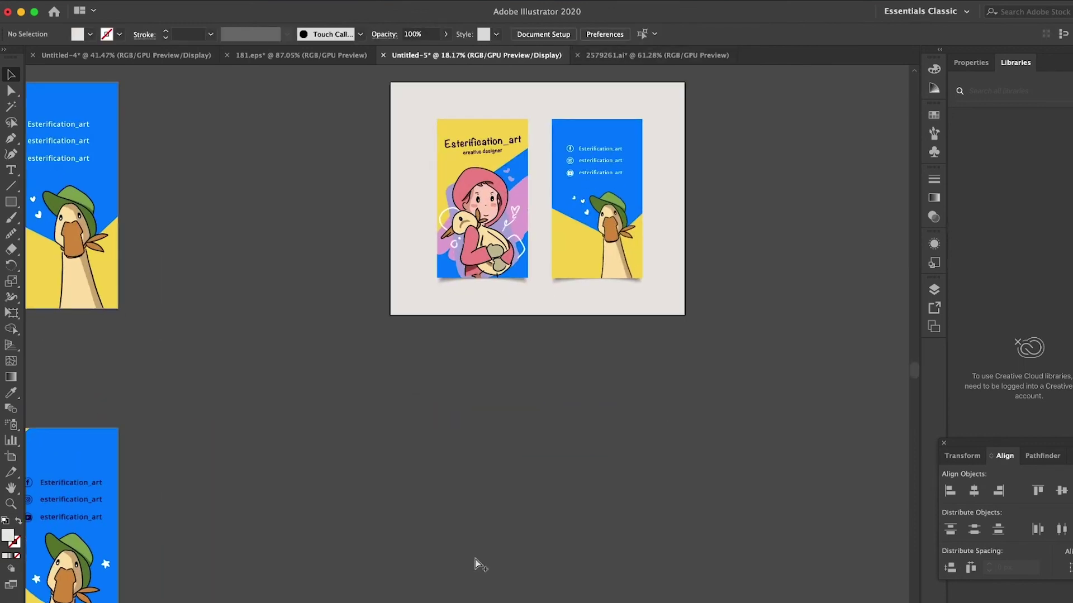
{"action": "key", "text": "shift+o"}
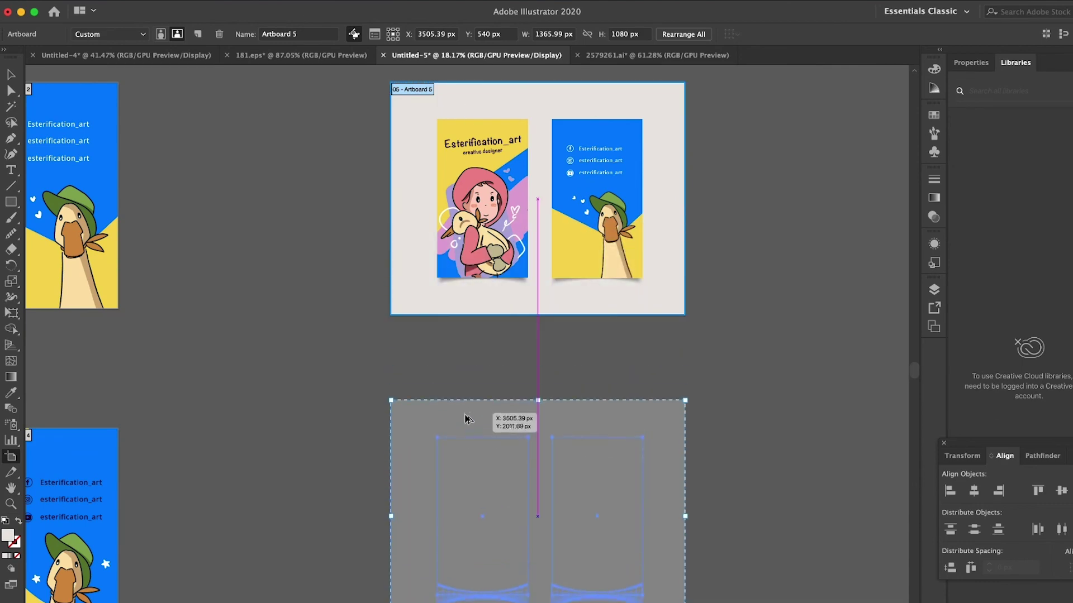
- Duplicate the presentation artboard below and copy the other poster pair, scaled to 70%
{"action": "left_click_drag", "start_coordinate": [463, 125], "coordinate": [467, 424]}
{"action": "key", "text": "v"}
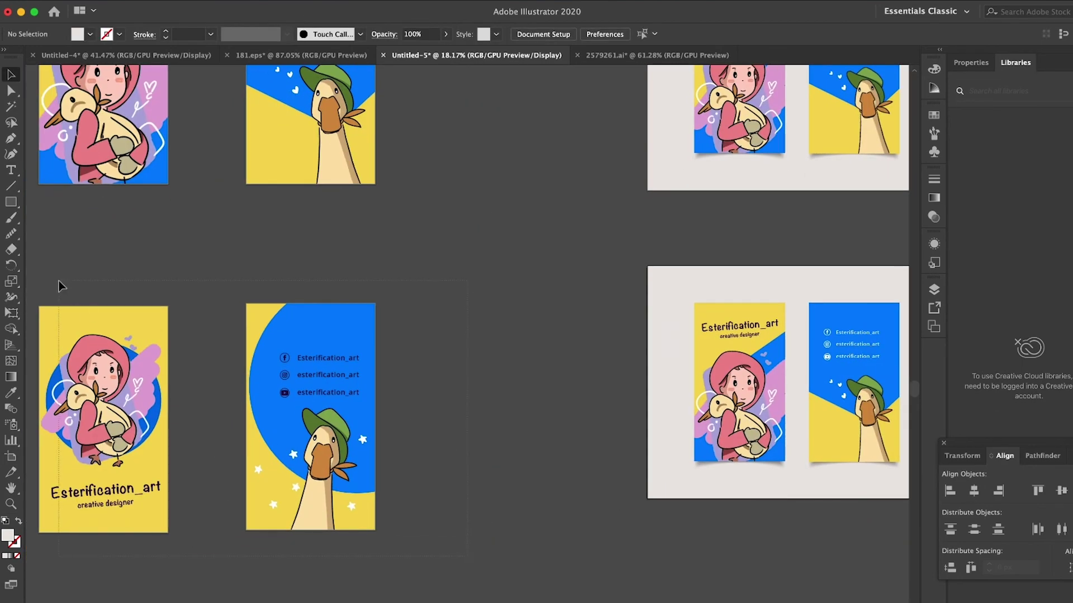
{"action": "mouse_move", "coordinate": [42, 283]}
{"action": "left_mouse_down"}
{"action": "mouse_move", "coordinate": [262, 449]}
{"action": "mouse_move", "coordinate": [487, 418]}
{"action": "left_mouse_up"}
{"action": "double_click", "coordinate": [11, 281]}
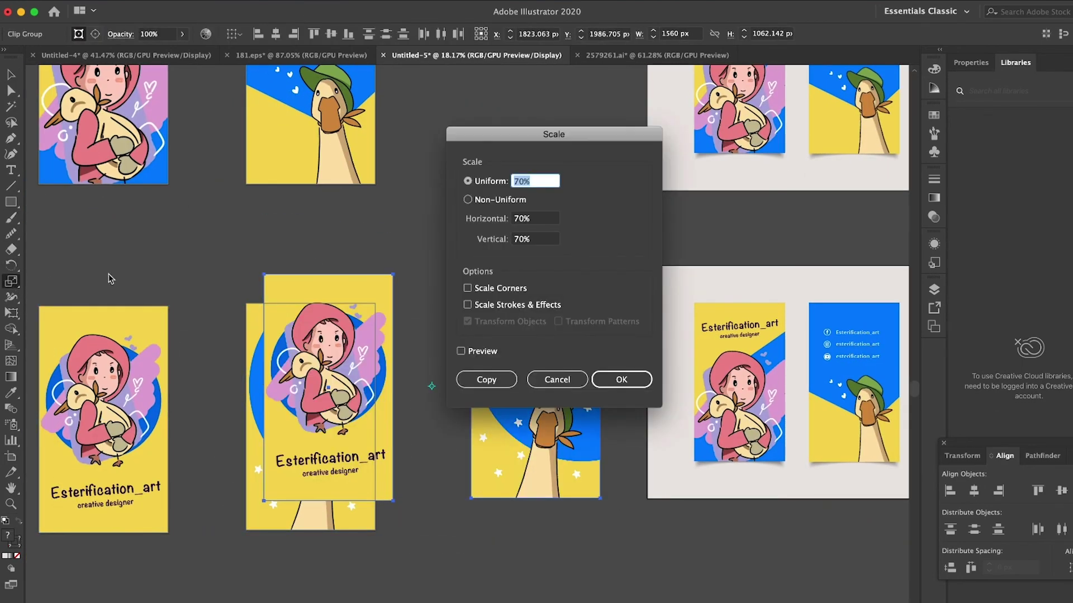
{"action": "left_click", "coordinate": [620, 378]}
- Place the scaled pair on the new grey artboard and position the duck card
{"action": "scroll", "coordinate": [353, 347], "scroll_direction": "right", "scroll_amount": 5}
{"action": "left_click_drag", "start_coordinate": [353, 347], "coordinate": [710, 350]}
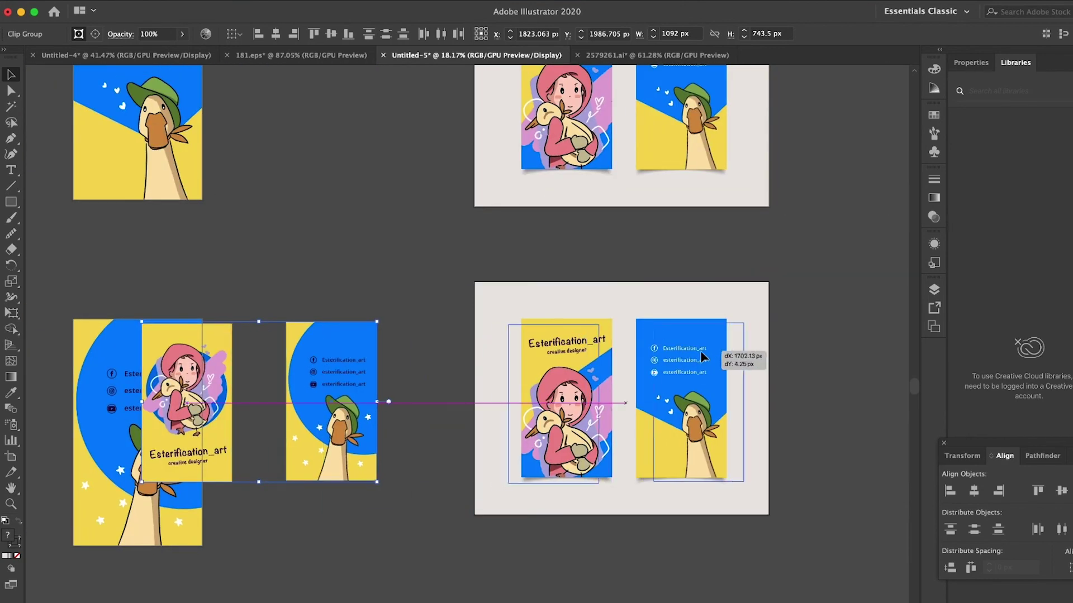
{"action": "scroll", "coordinate": [710, 351], "scroll_direction": "up", "scroll_amount": 3}
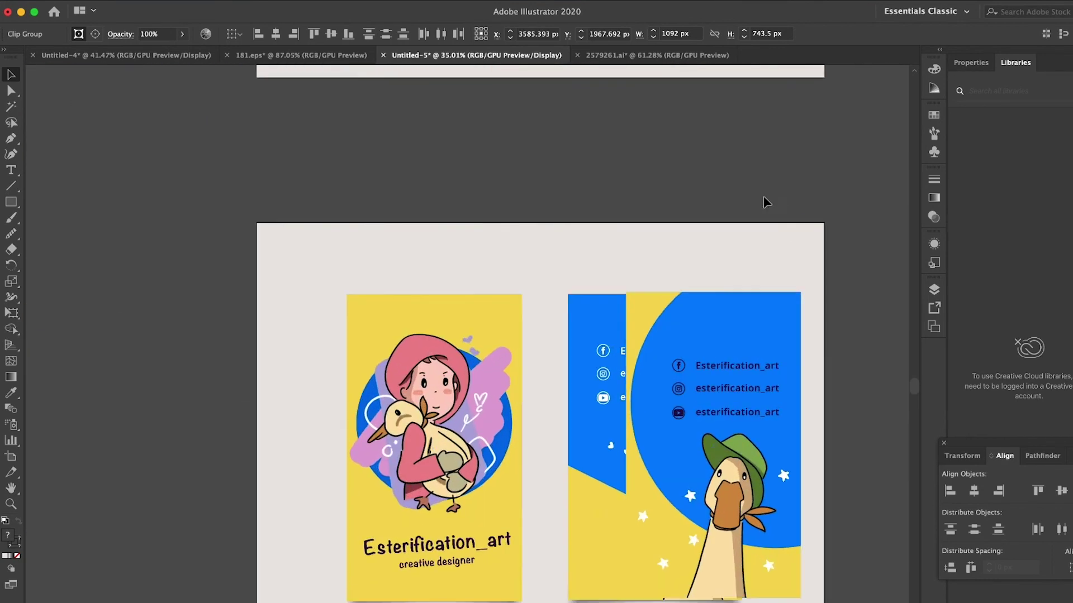
{"action": "mouse_move", "coordinate": [682, 392]}
{"action": "left_mouse_down"}
{"action": "mouse_move", "coordinate": [655, 394]}
{"action": "mouse_move", "coordinate": [781, 386]}
{"action": "left_mouse_up"}
{"action": "scroll", "coordinate": [795, 385], "scroll_direction": "down", "scroll_amount": 3}
{"action": "scroll", "coordinate": [794, 379], "scroll_direction": "down", "scroll_amount": 3}
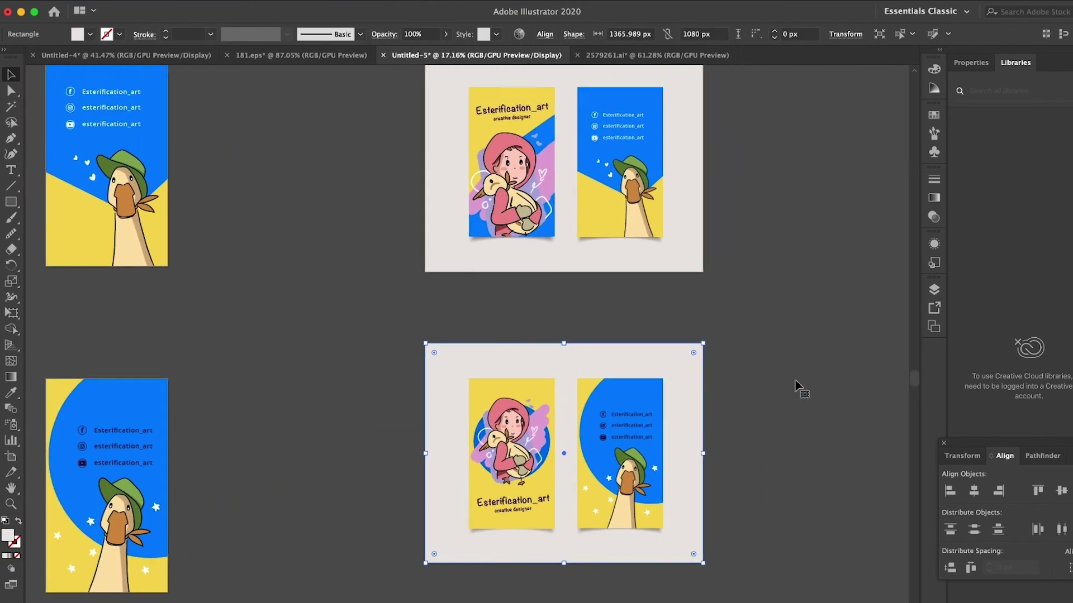